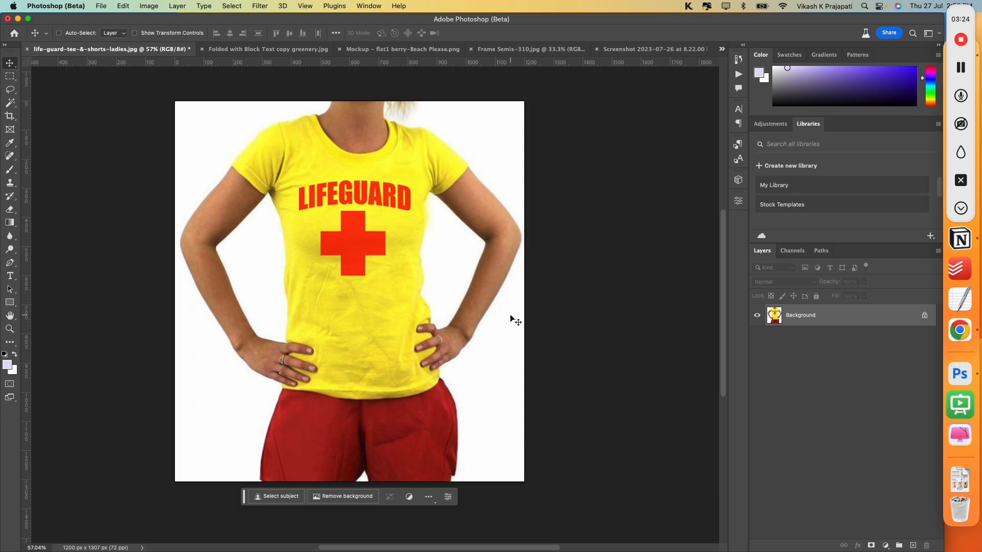
- Unlock the lifeguard photo's background layer and set the canvas width to 1307 pixels so the canvas is square
{"action": "left_click", "coordinate": [924, 316]}
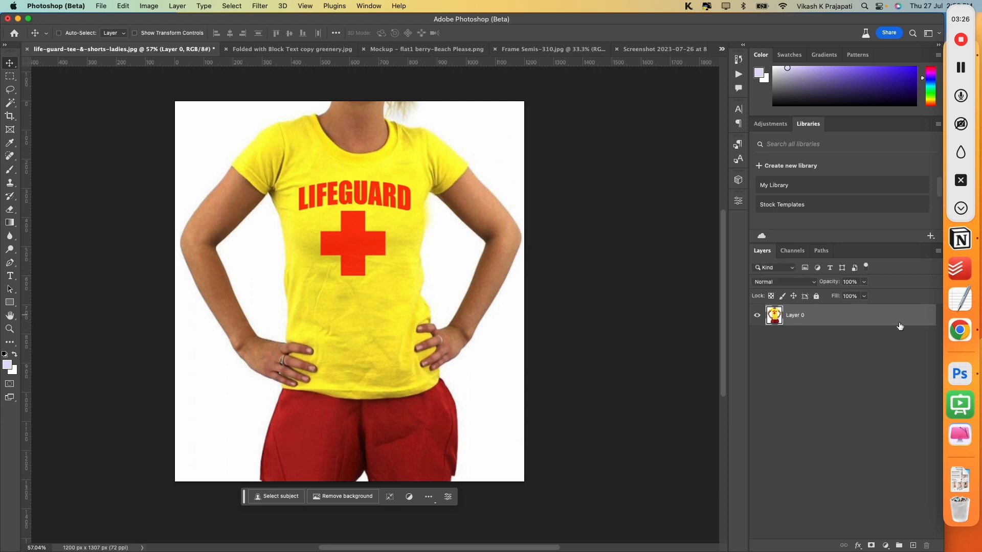
{"action": "left_click", "coordinate": [153, 8]}
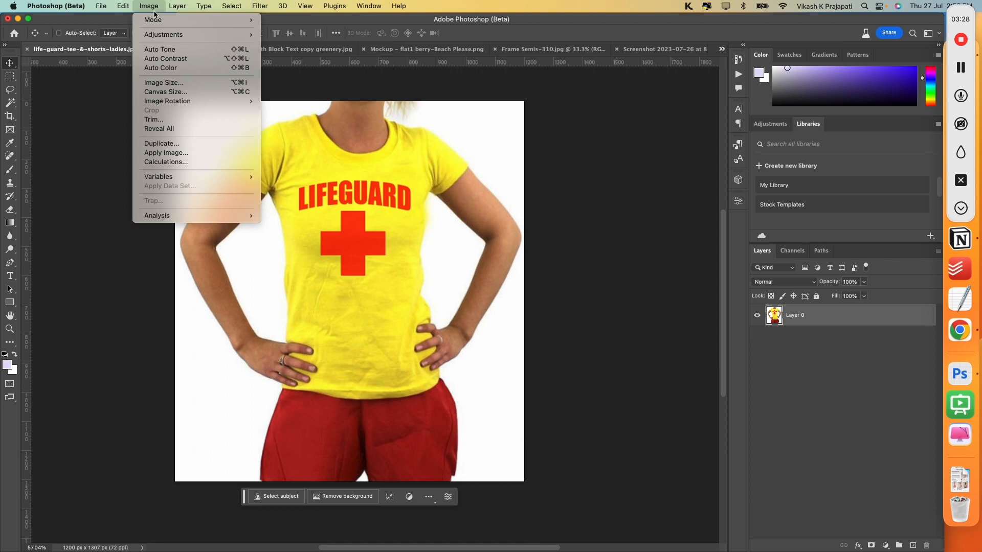
{"action": "left_click", "coordinate": [166, 92]}
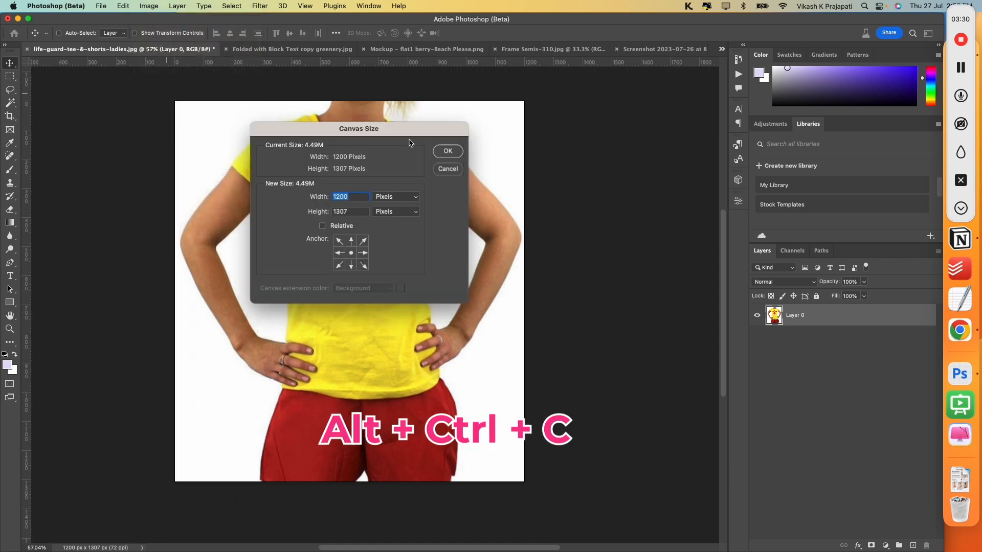
{"action": "left_click_drag", "start_coordinate": [407, 129], "coordinate": [617, 127]}
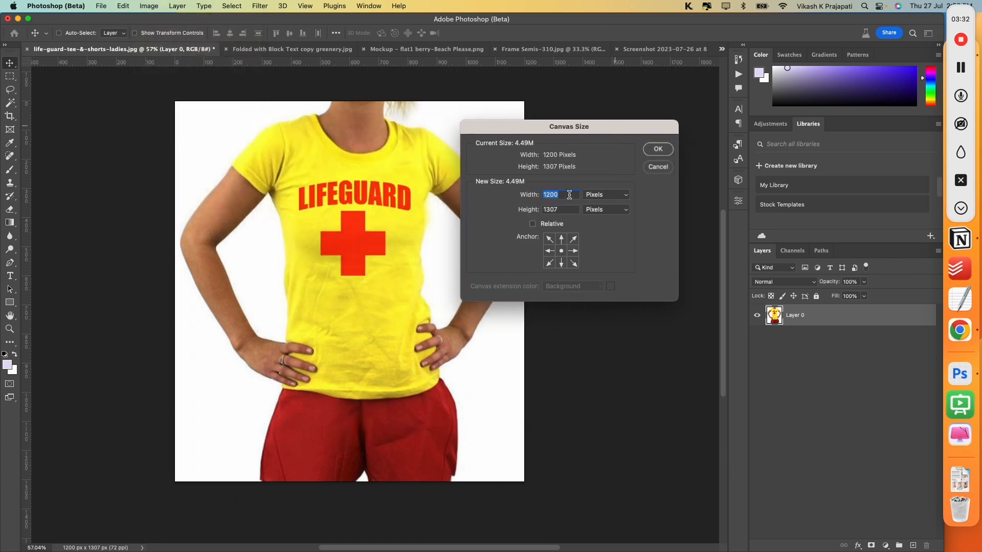
{"action": "left_click_drag", "start_coordinate": [568, 194], "coordinate": [498, 222]}
{"action": "left_click_drag", "start_coordinate": [569, 196], "coordinate": [509, 200]}
{"action": "type", "text": "1307"}
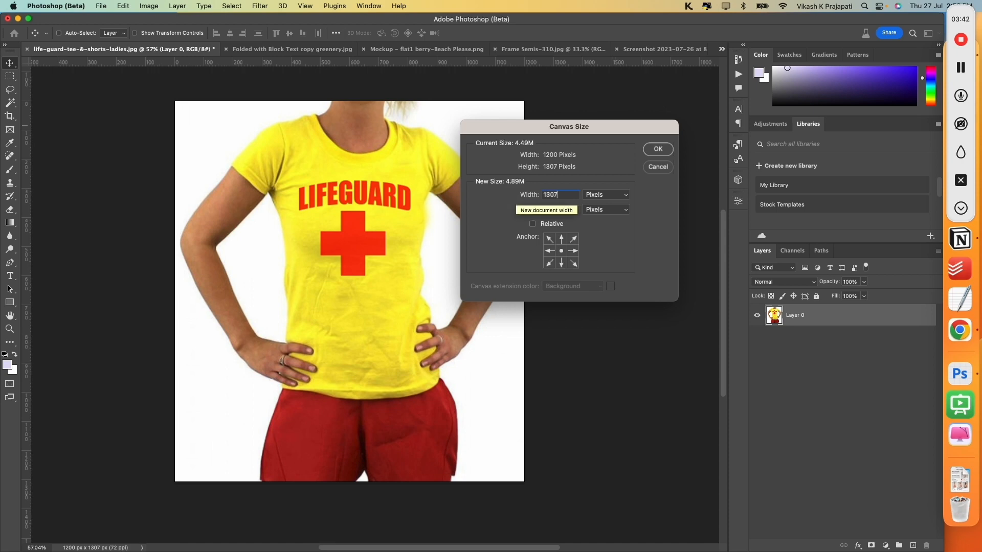
{"action": "left_click", "coordinate": [657, 150]}
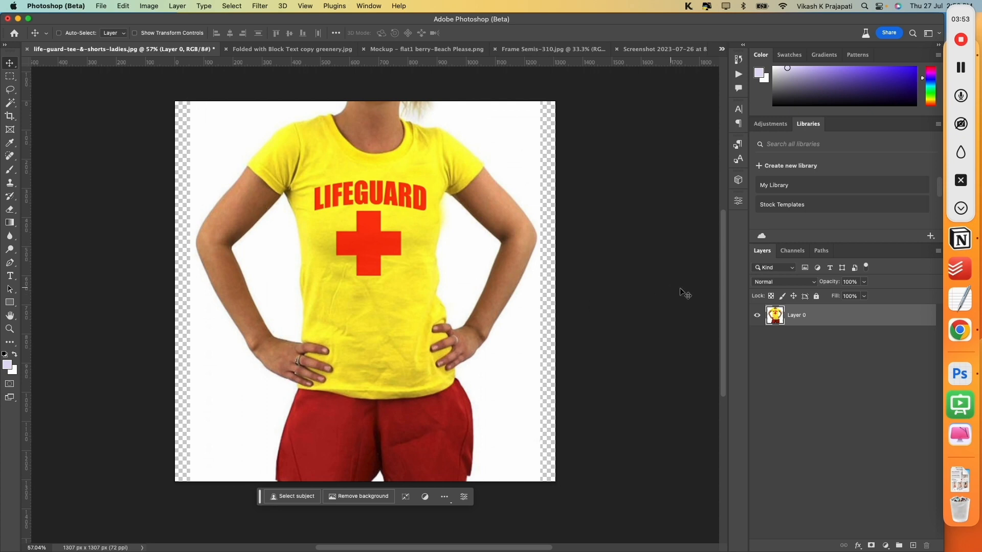
- Add a white solid color fill layer and place it beneath the lifeguard photo layer
{"action": "left_click", "coordinate": [886, 546]}
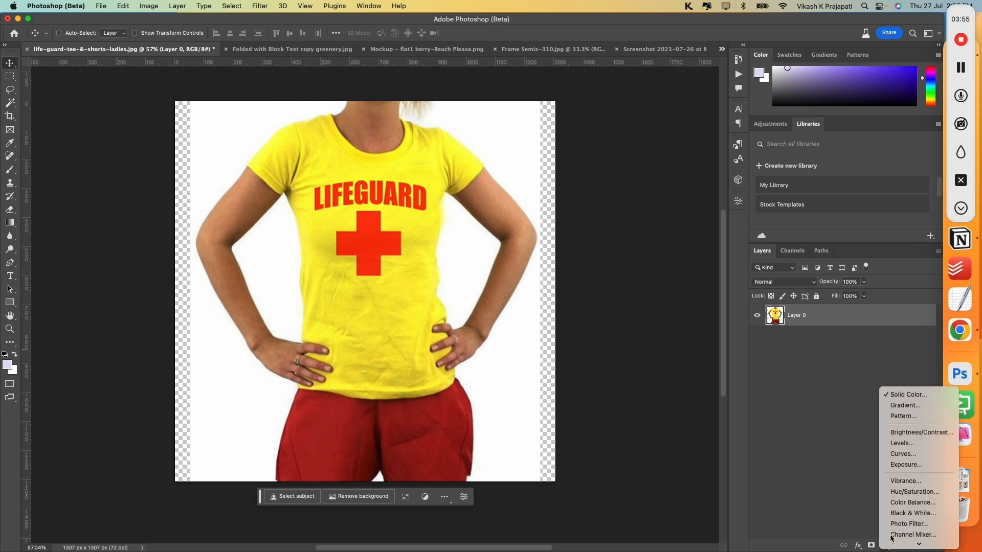
{"action": "left_click", "coordinate": [915, 394]}
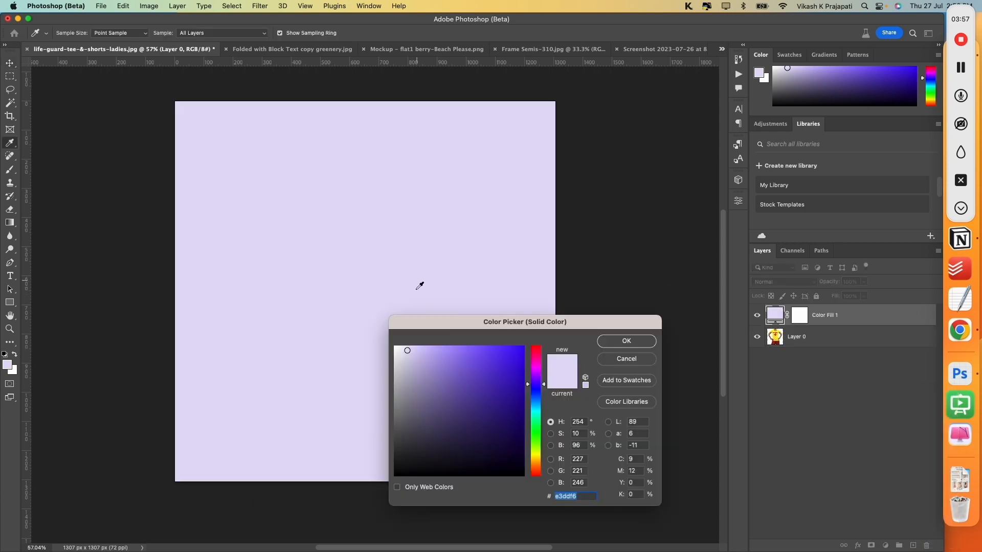
{"action": "left_click_drag", "start_coordinate": [421, 367], "coordinate": [335, 309]}
{"action": "left_click", "coordinate": [613, 346]}
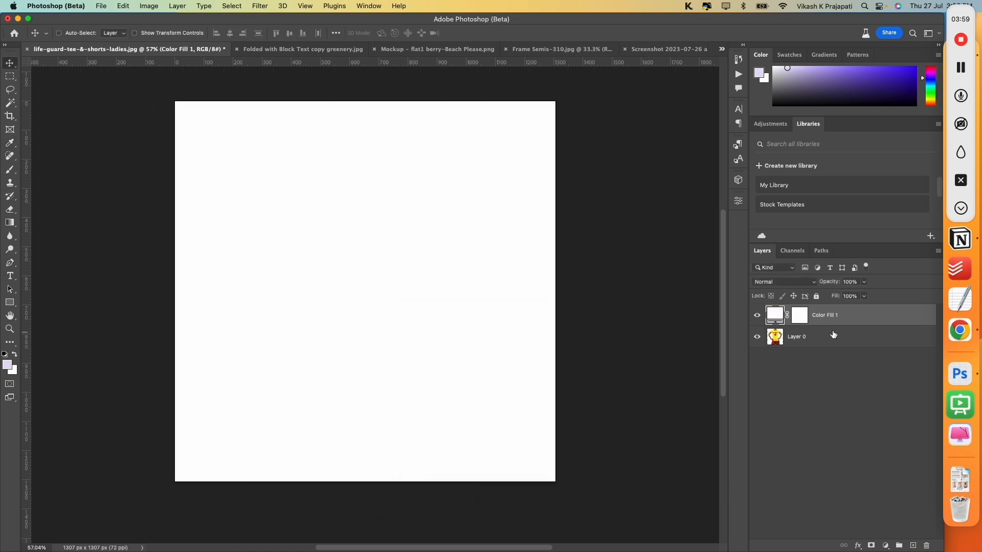
{"action": "left_click_drag", "start_coordinate": [846, 318], "coordinate": [833, 384]}
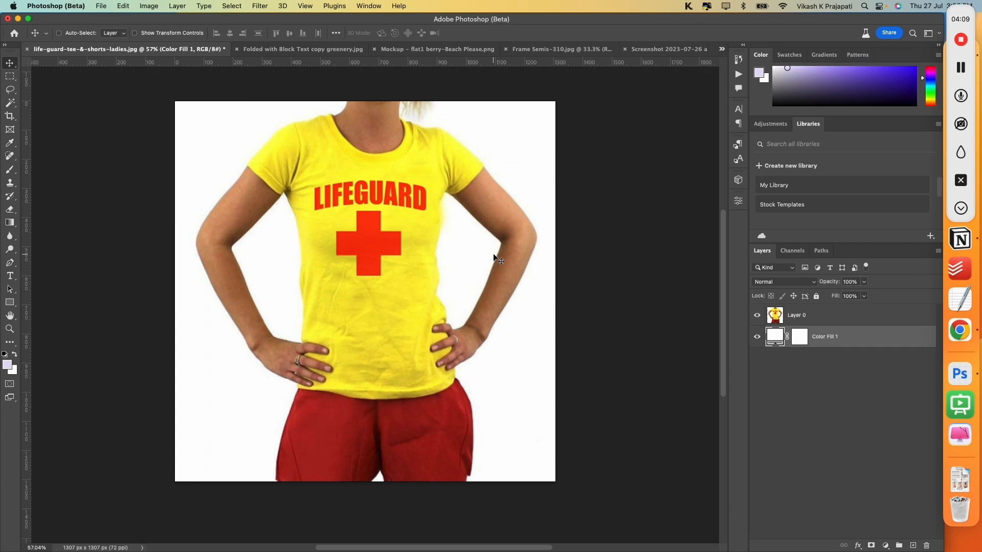
- Crop the Folded with Block Text copy greenery.jpg image to a 1:1 square centred on the card
{"action": "left_click", "coordinate": [287, 49]}
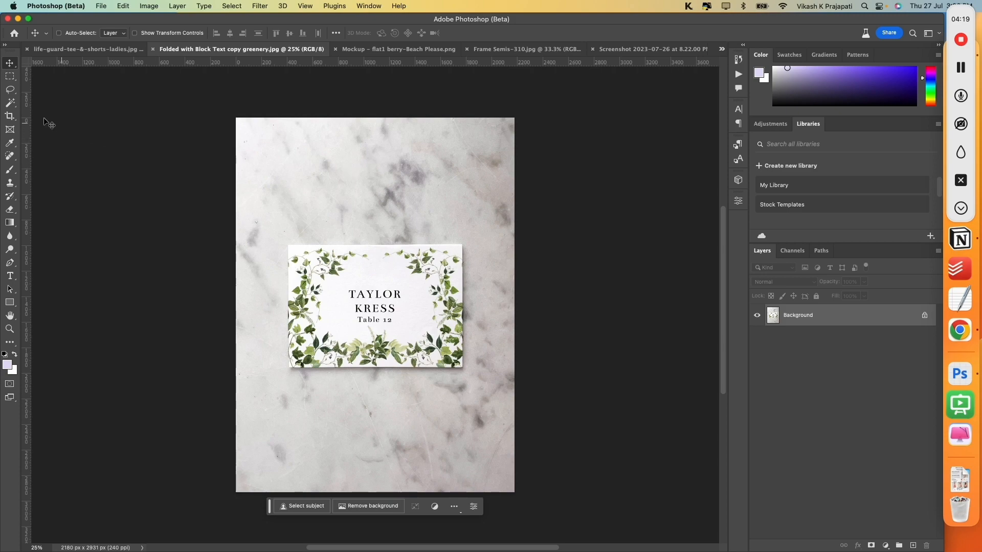
{"action": "left_click", "coordinate": [10, 116]}
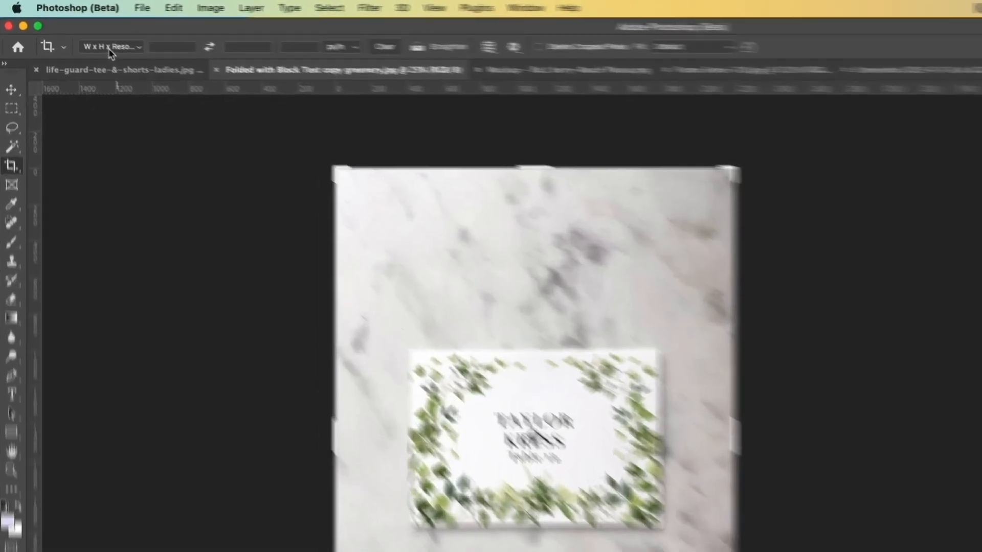
{"action": "left_click", "coordinate": [79, 35]}
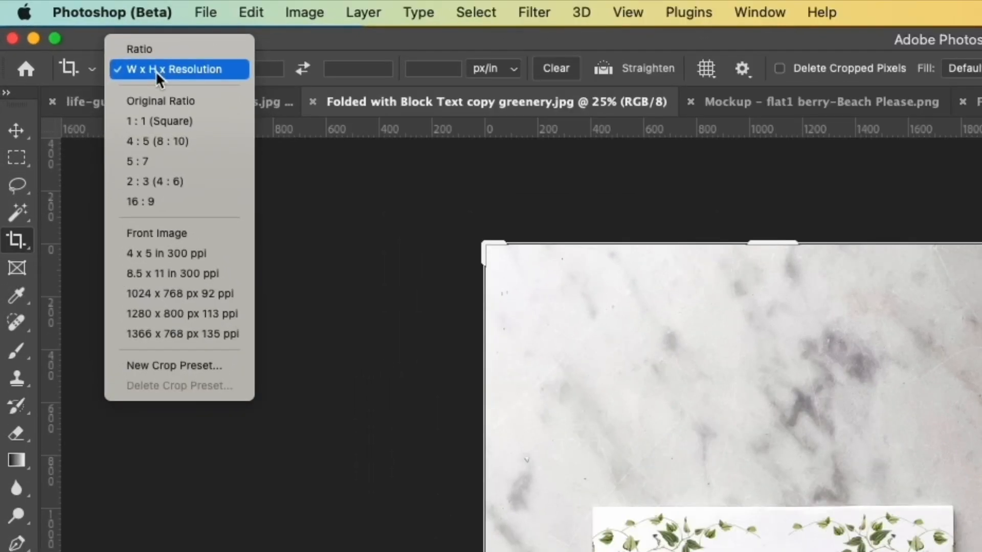
{"action": "left_click", "coordinate": [156, 121]}
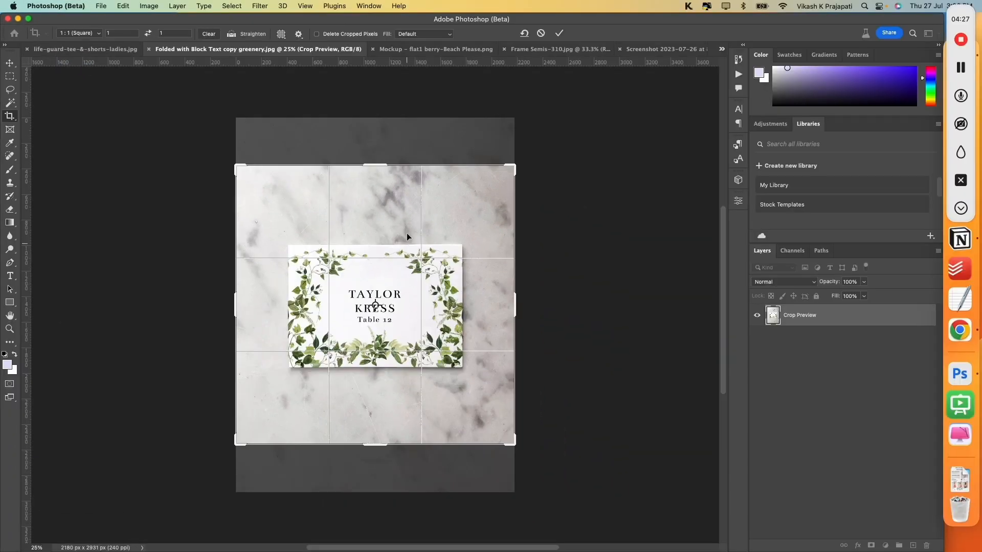
{"action": "left_click", "coordinate": [559, 34]}
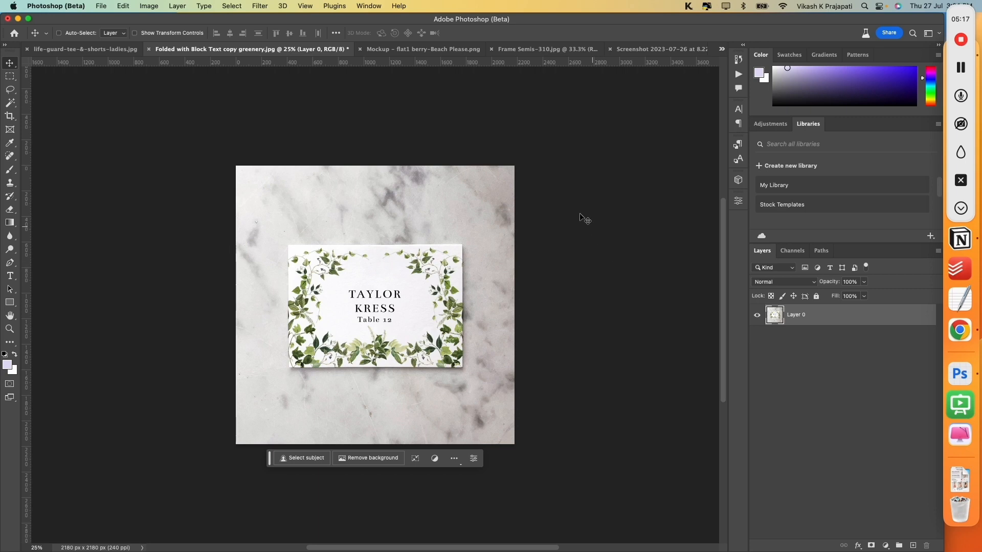
- In the Beach Please T-shirt mockup, unlock the background layer and set the canvas height to 4000 pixels
{"action": "left_click", "coordinate": [404, 50]}
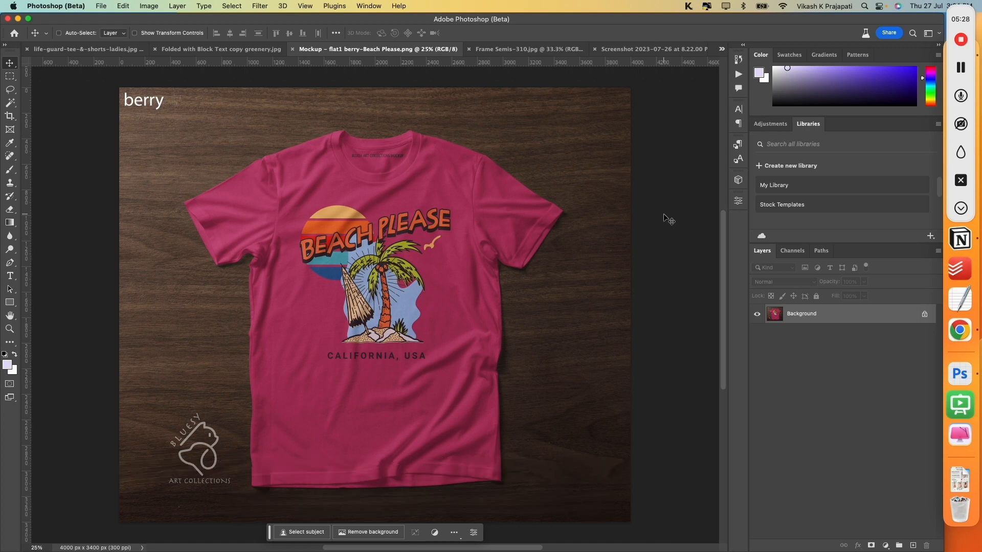
{"action": "scroll", "coordinate": [585, 213], "scroll_direction": "down", "scroll_amount": 2}
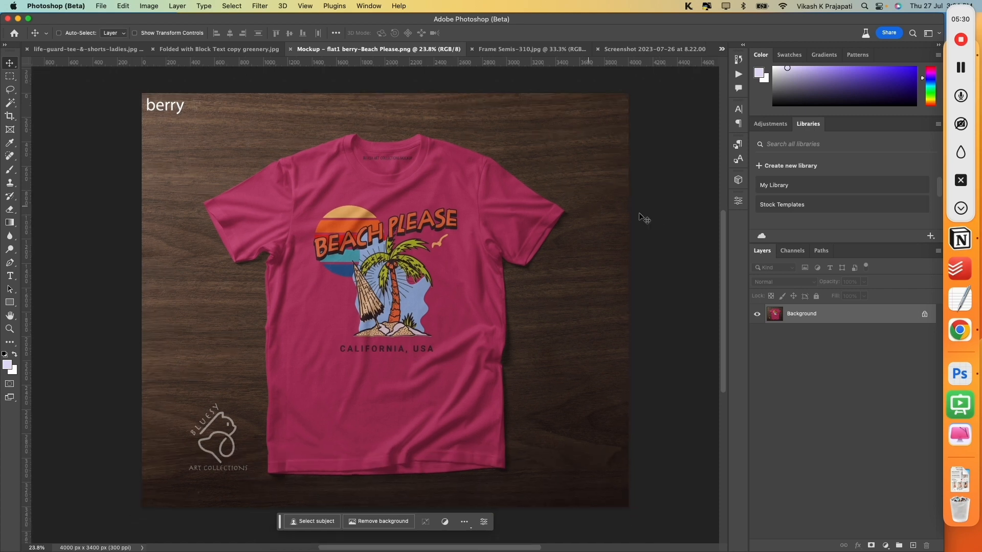
{"action": "left_click", "coordinate": [925, 316]}
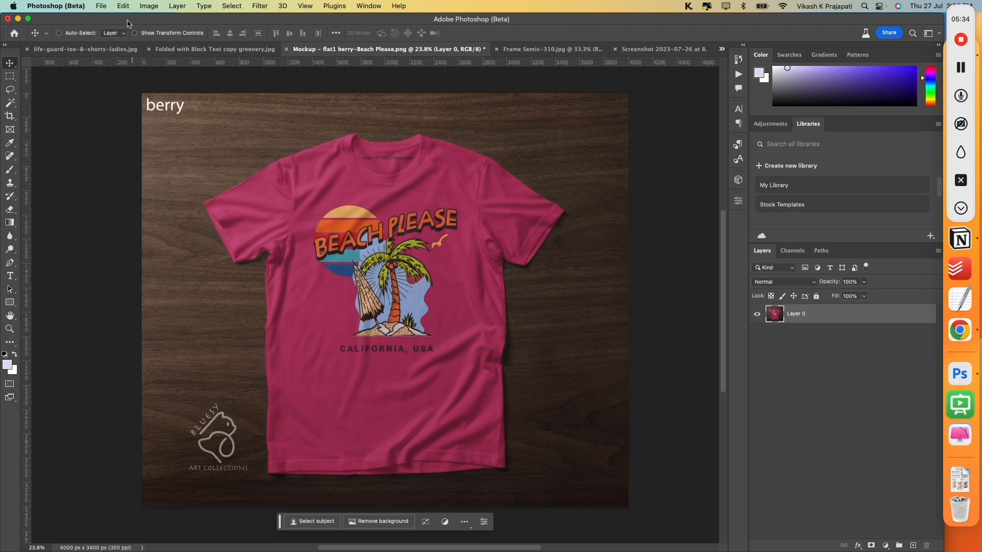
{"action": "left_click", "coordinate": [148, 7]}
{"action": "left_click", "coordinate": [166, 92]}
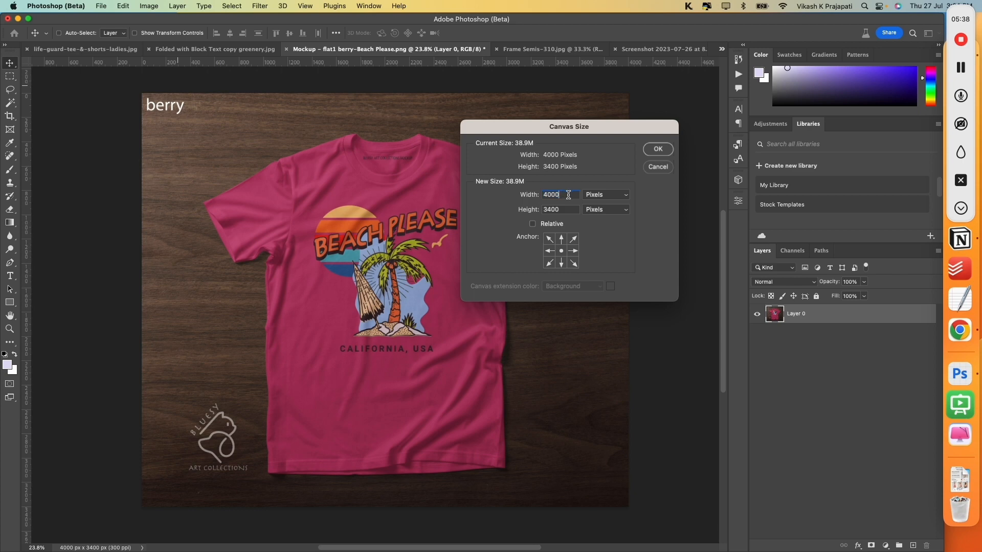
{"action": "double_click", "coordinate": [562, 210]}
{"action": "type", "text": "4000"}
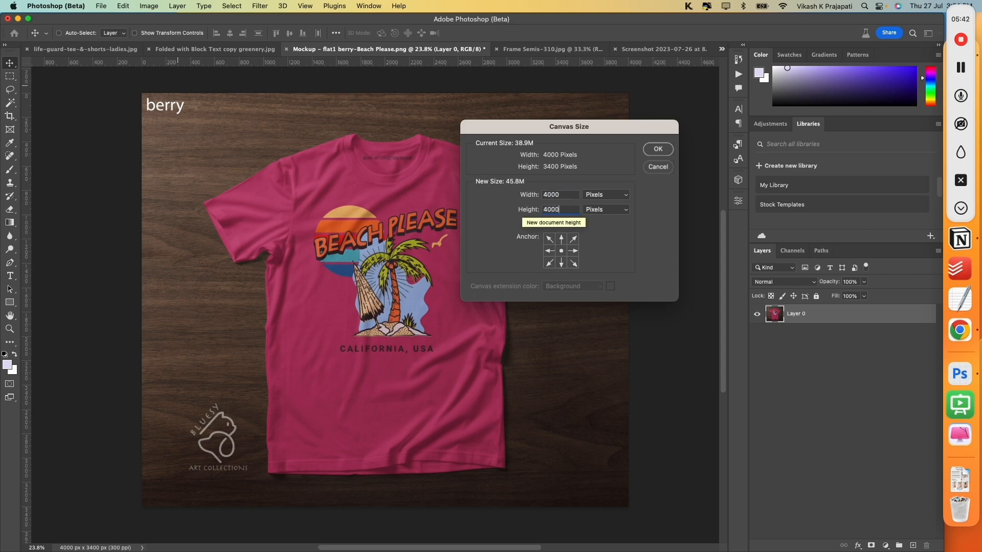
{"action": "left_click", "coordinate": [652, 153]}
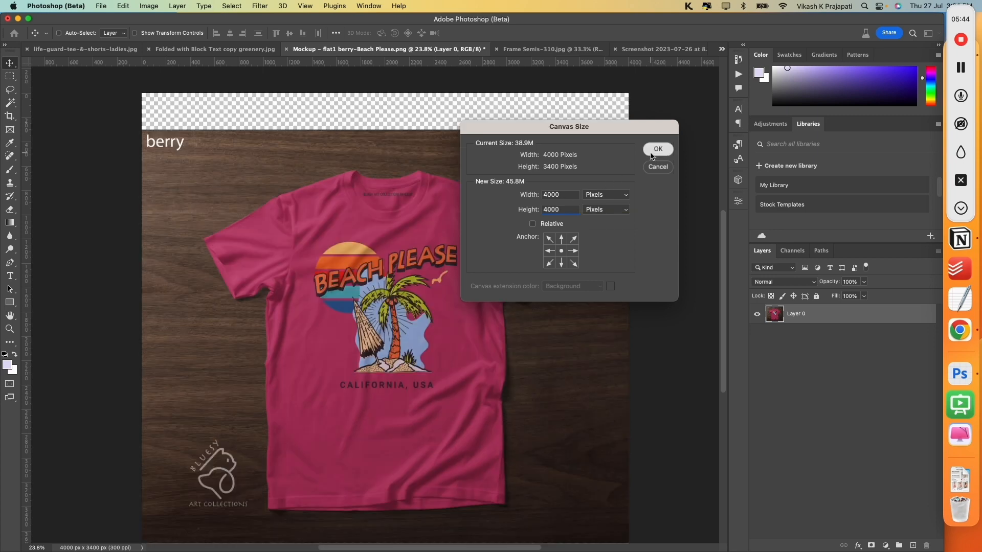
{"action": "scroll", "coordinate": [456, 198], "scroll_direction": "down", "scroll_amount": 2}
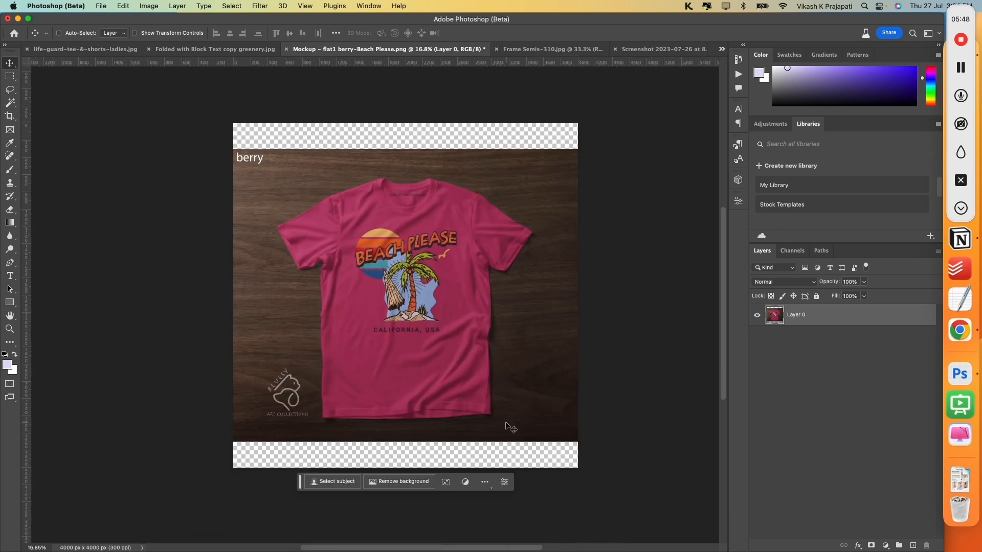
- Copy a full-width strip of the wood background above the shirt to a new layer and check it in isolation
{"action": "left_click", "coordinate": [12, 81]}
{"action": "left_click_drag", "start_coordinate": [234, 124], "coordinate": [595, 179]}
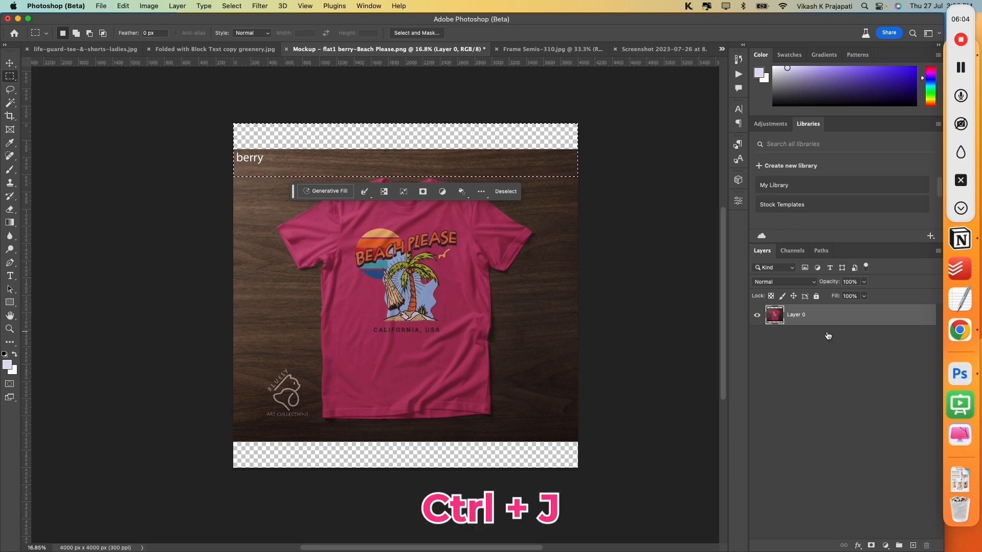
{"action": "key", "text": "super+j"}
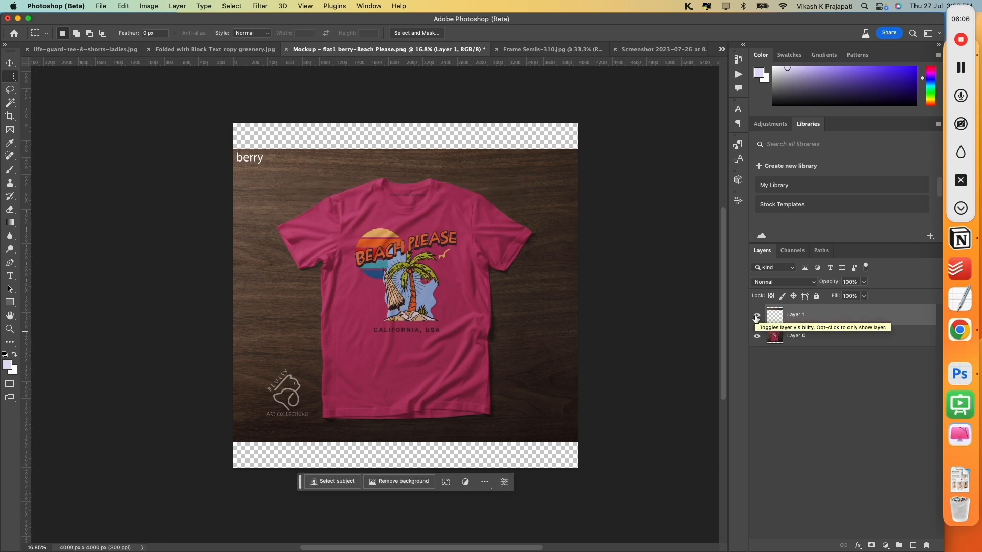
{"action": "left_click", "coordinate": [756, 319], "text": "alt"}
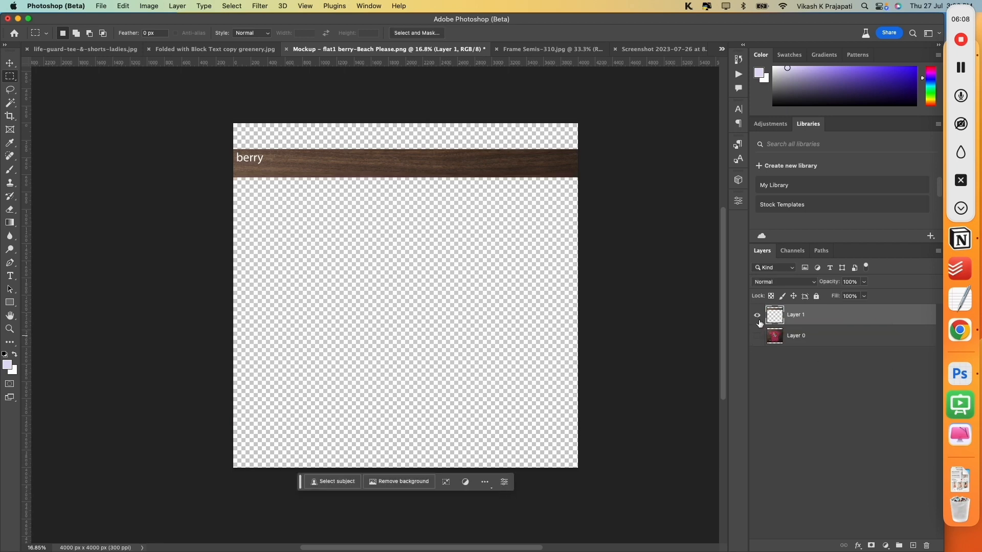
{"action": "left_click", "coordinate": [758, 319]}
{"action": "left_click", "coordinate": [758, 318]}
{"action": "left_click", "coordinate": [757, 336]}
- Stretch the copied upper wood strip upward to the canvas edge, to about 191% height
{"action": "key", "text": "super+t"}
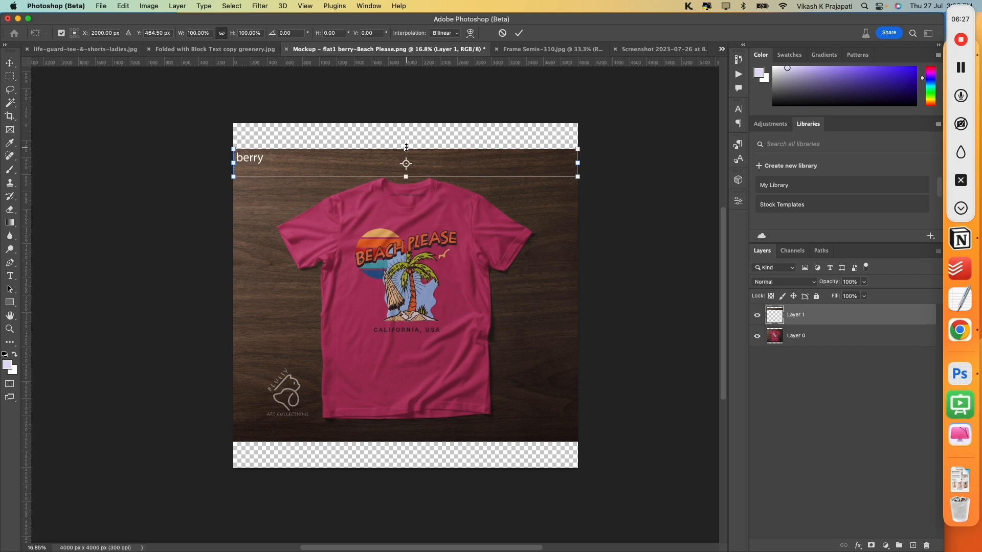
{"action": "left_click_drag", "start_coordinate": [406, 147], "coordinate": [405, 123]}
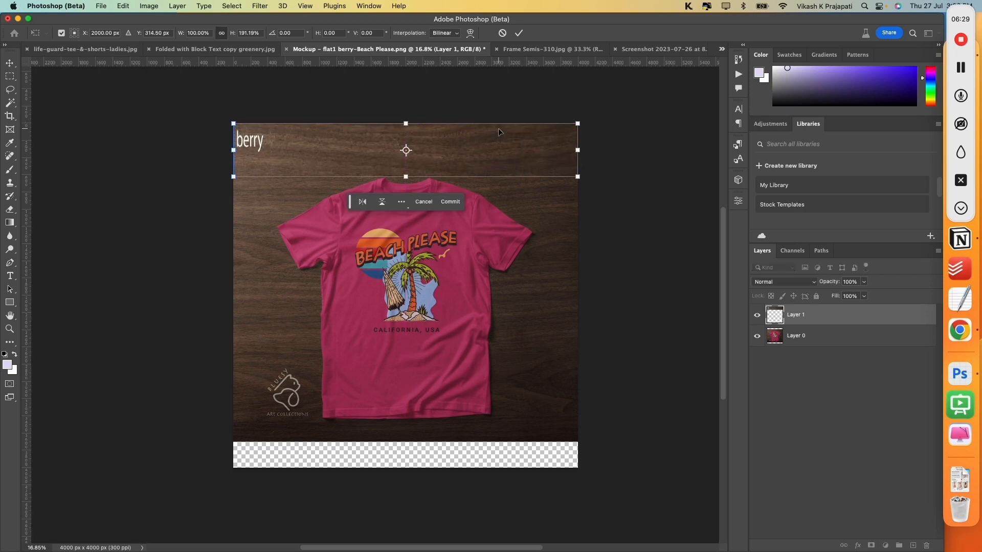
{"action": "key", "text": "Return"}
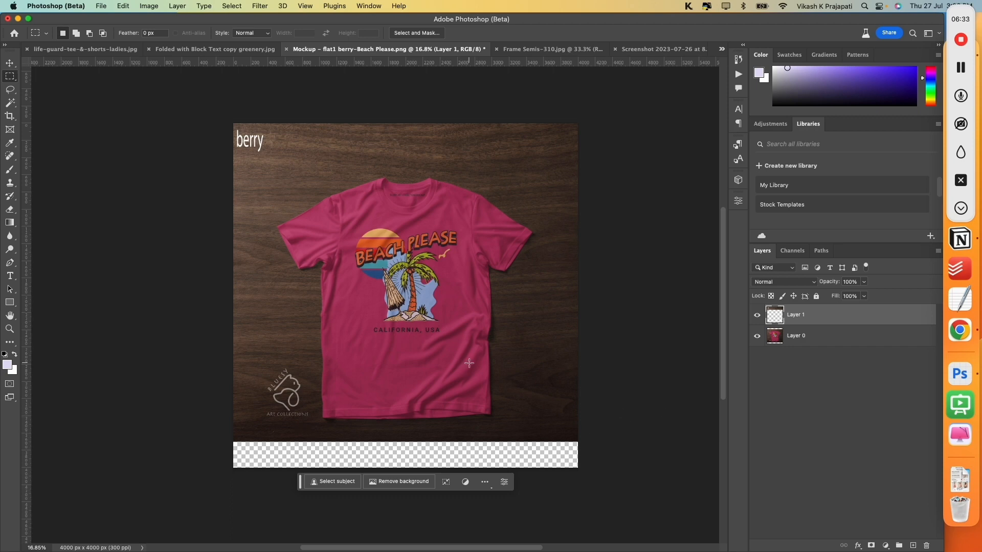
- Copy a full-width strip of the wood background below the shirt from Layer 0 to a new layer
{"action": "left_click_drag", "start_coordinate": [218, 417], "coordinate": [219, 417]}
{"action": "left_click_drag", "start_coordinate": [378, 441], "coordinate": [598, 444]}
{"action": "left_click", "coordinate": [800, 339]}
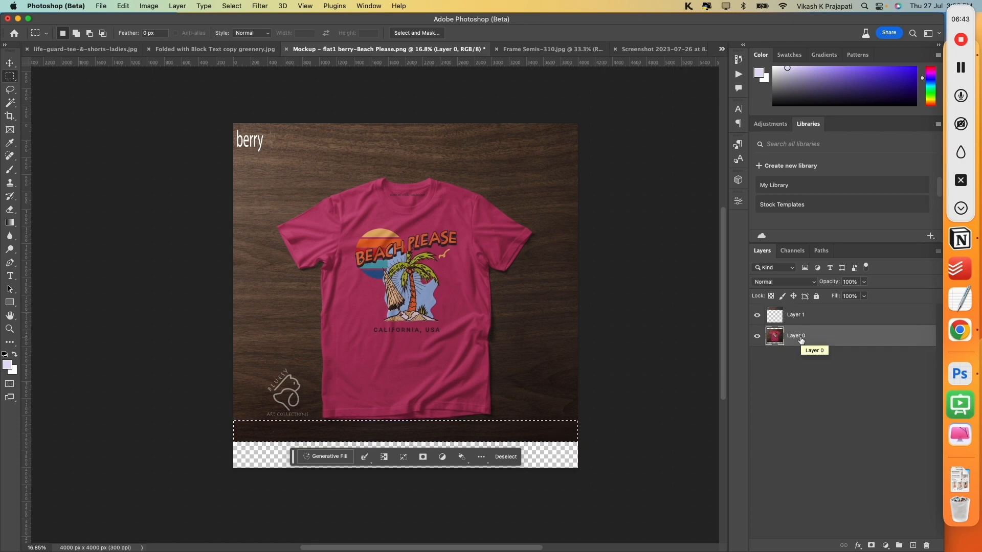
{"action": "key", "text": "ctrl+j"}
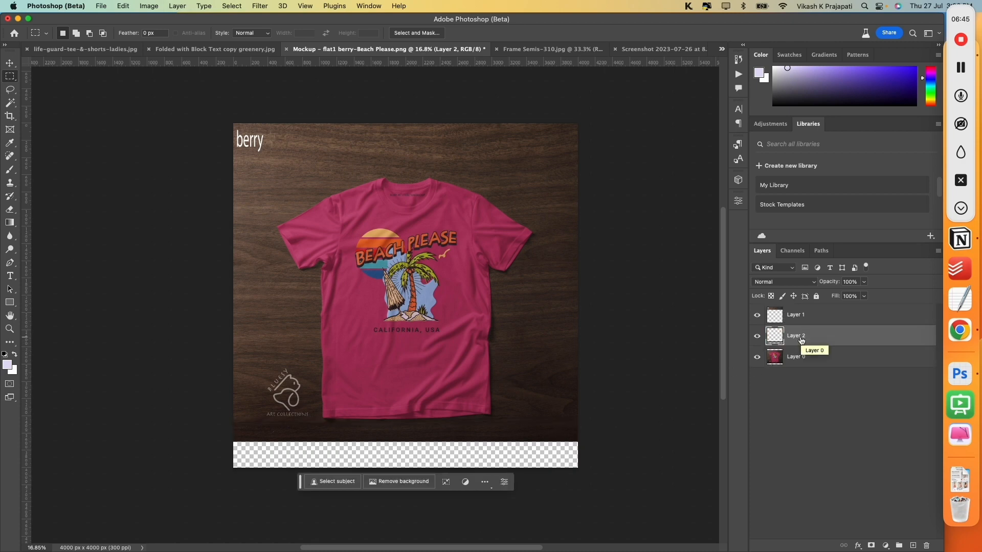
- Stretch the copied lower wood strip downward to the canvas edge, to about 217% height
{"action": "key", "text": "ctrl+t"}
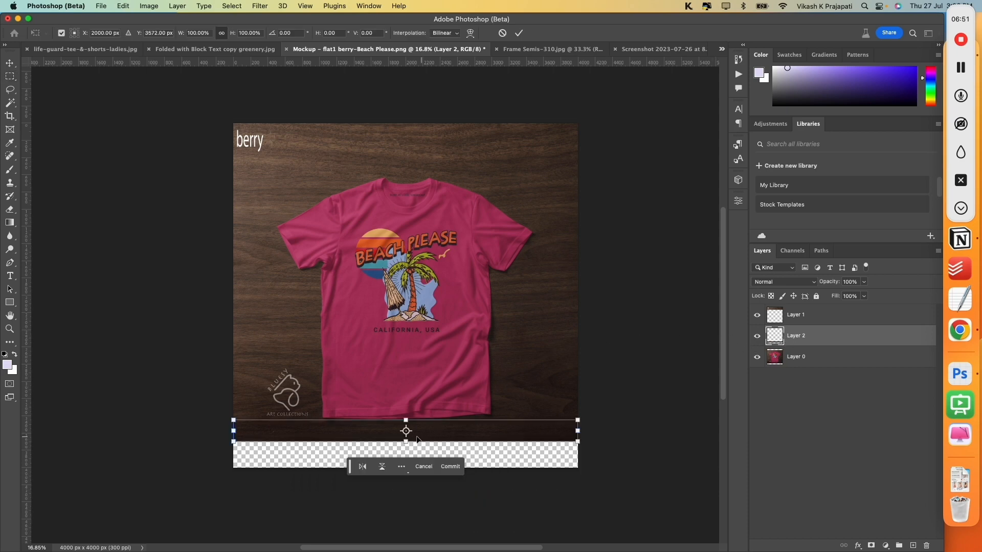
{"action": "left_click_drag", "start_coordinate": [406, 442], "coordinate": [406, 467]}
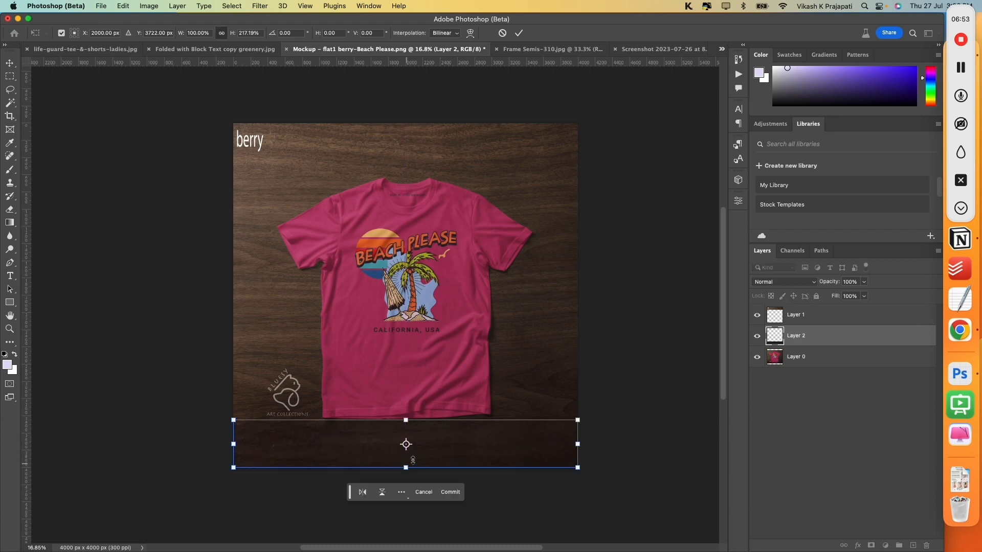
{"action": "key", "text": "Return"}
{"action": "key", "text": "m"}
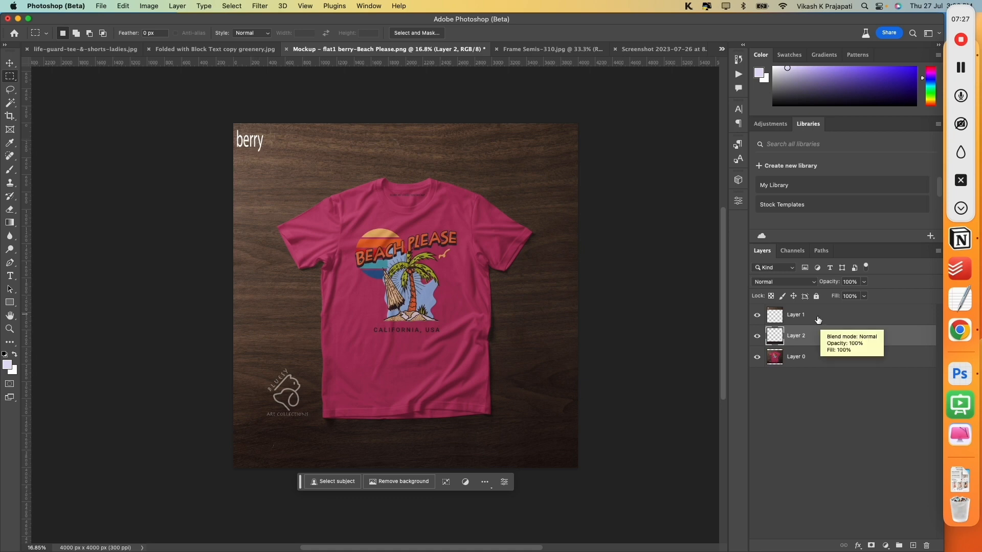
- Remove the two stretched wood strip layers, keeping only the original mockup on Layer 0
{"action": "left_click", "coordinate": [818, 321]}
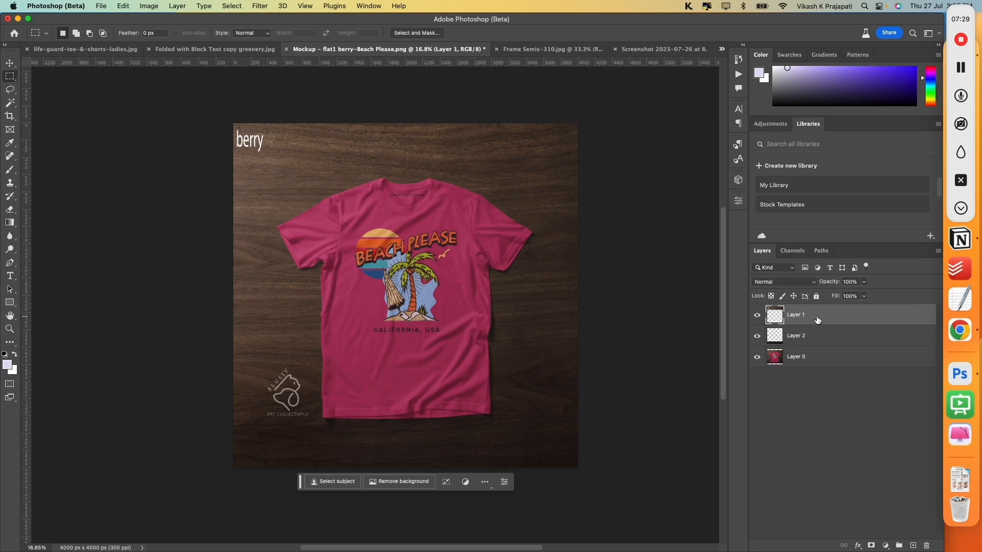
{"action": "key", "text": "super+shift+e"}
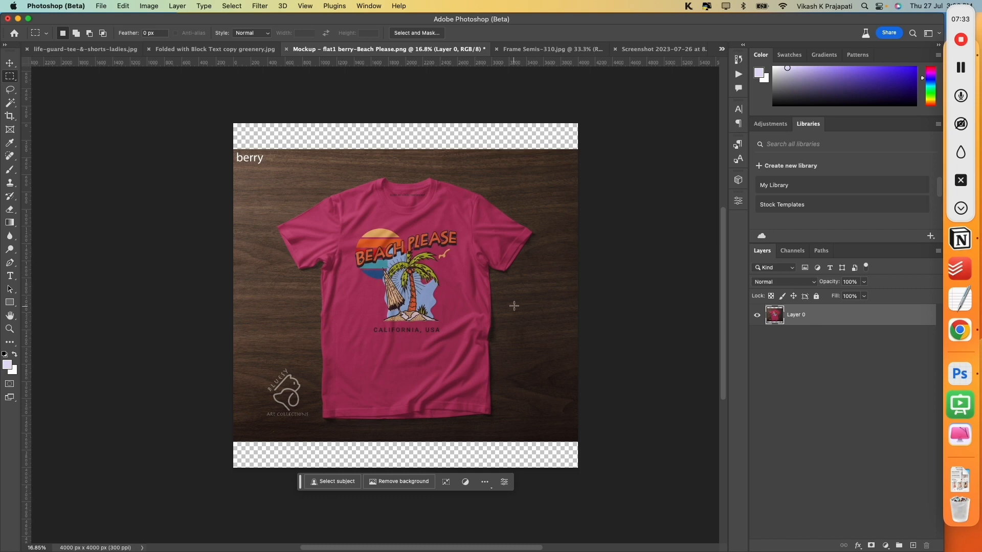
- Duplicate Layer 0 and flip the copy vertically about its top-centre reference point to fill the empty strip above the mockup
{"action": "key", "text": "v"}
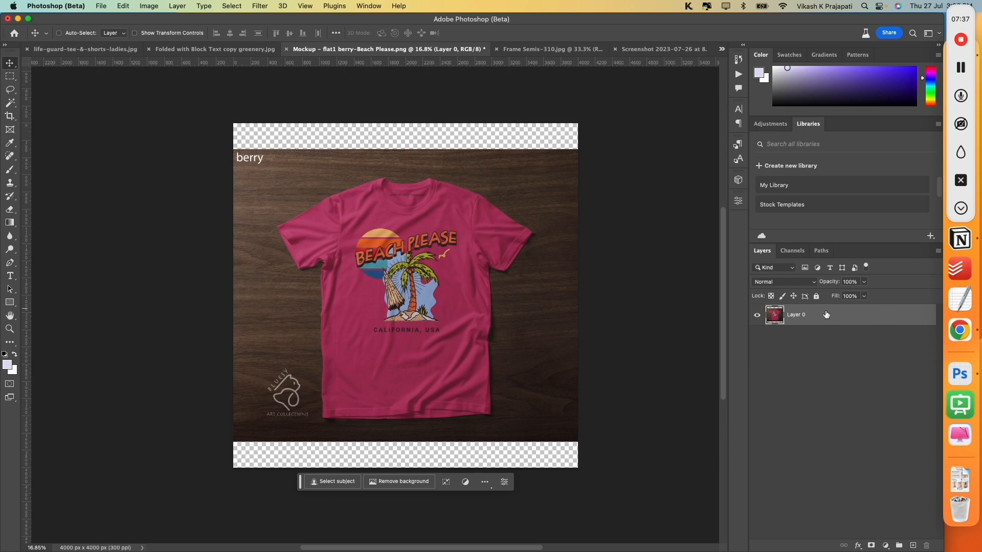
{"action": "key", "text": "super+j"}
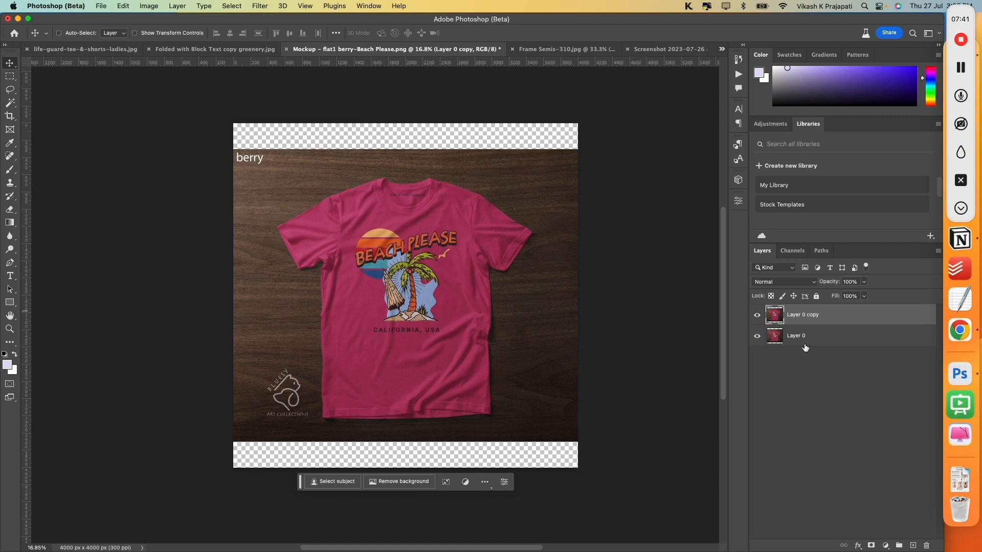
{"action": "key", "text": "super+t"}
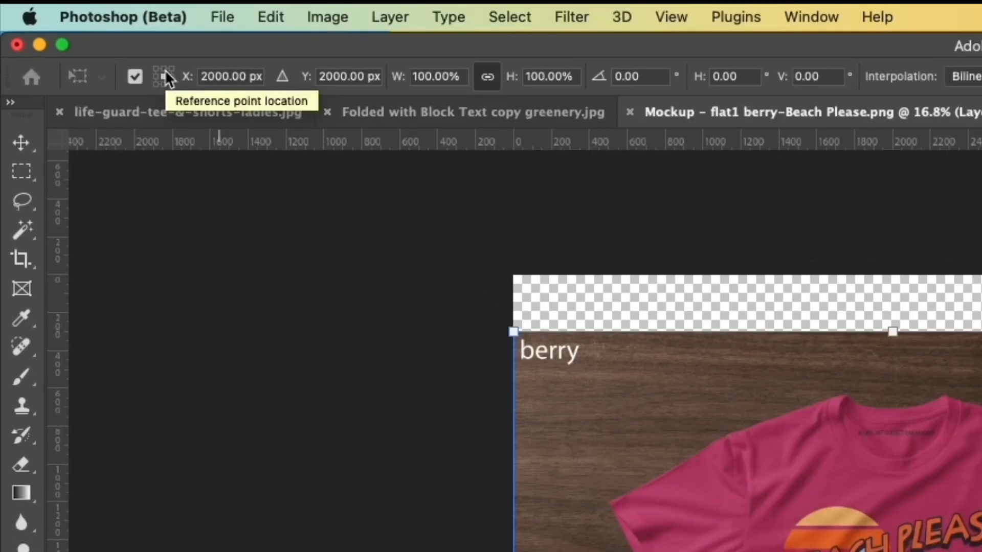
{"action": "left_click", "coordinate": [165, 70]}
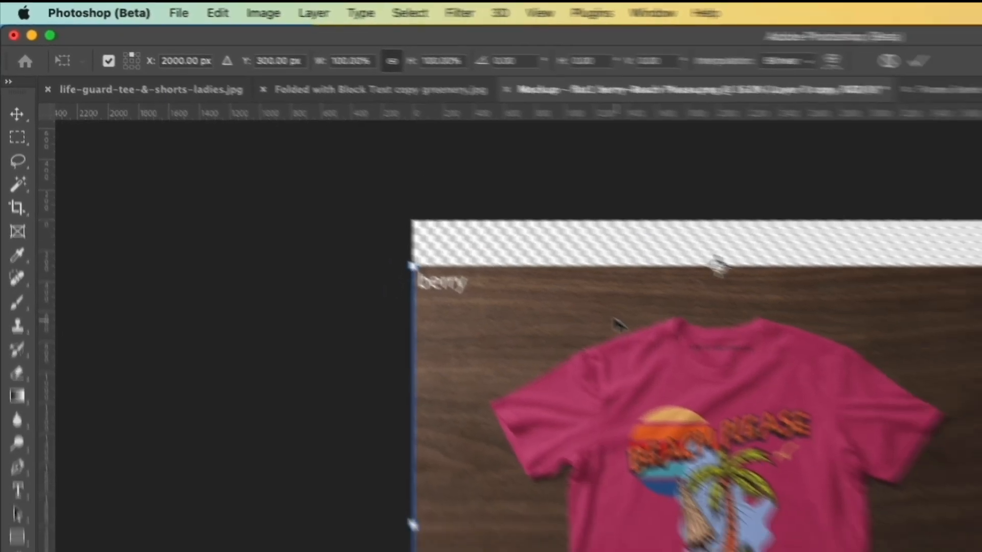
{"action": "right_click", "coordinate": [766, 402]}
{"action": "left_click", "coordinate": [376, 428]}
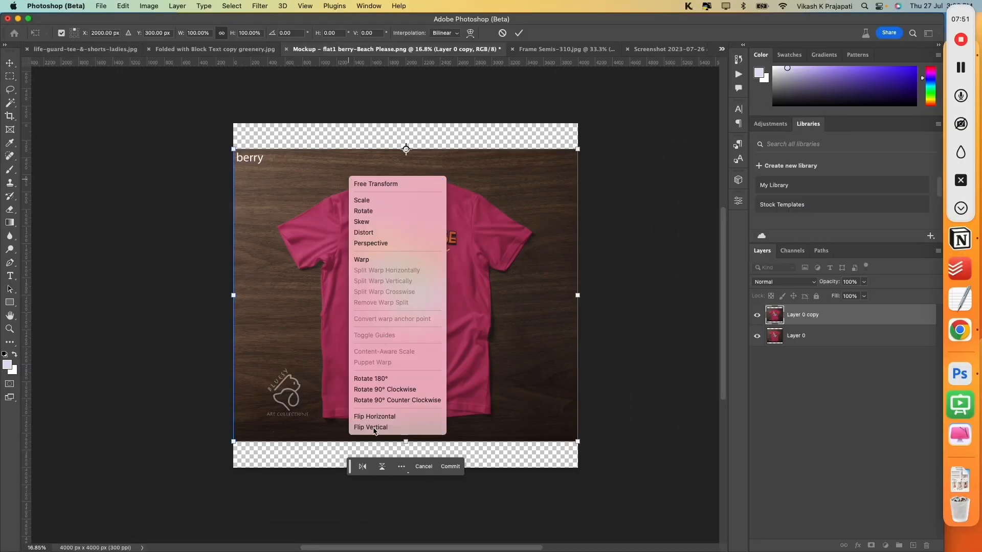
{"action": "key", "text": "Return"}
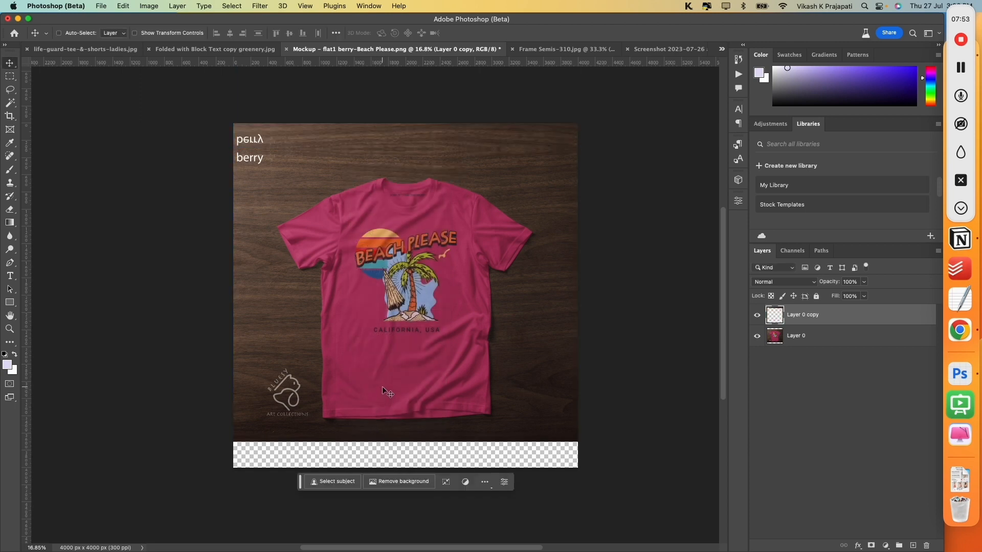
- Duplicate Layer 0 again and flip this copy vertically about its bottom-centre reference point to fill the empty strip below the mockup
{"action": "left_click", "coordinate": [828, 339]}
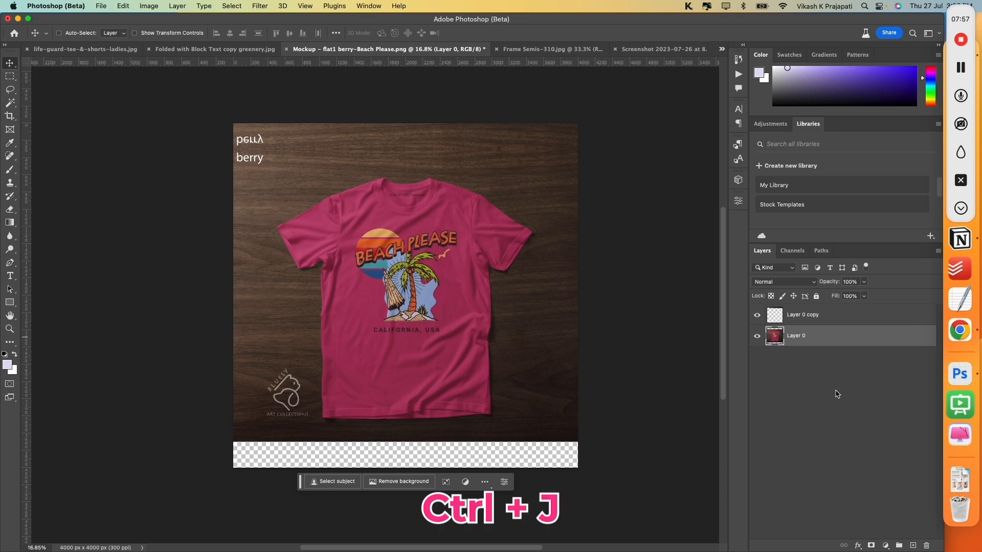
{"action": "key", "text": "super+j"}
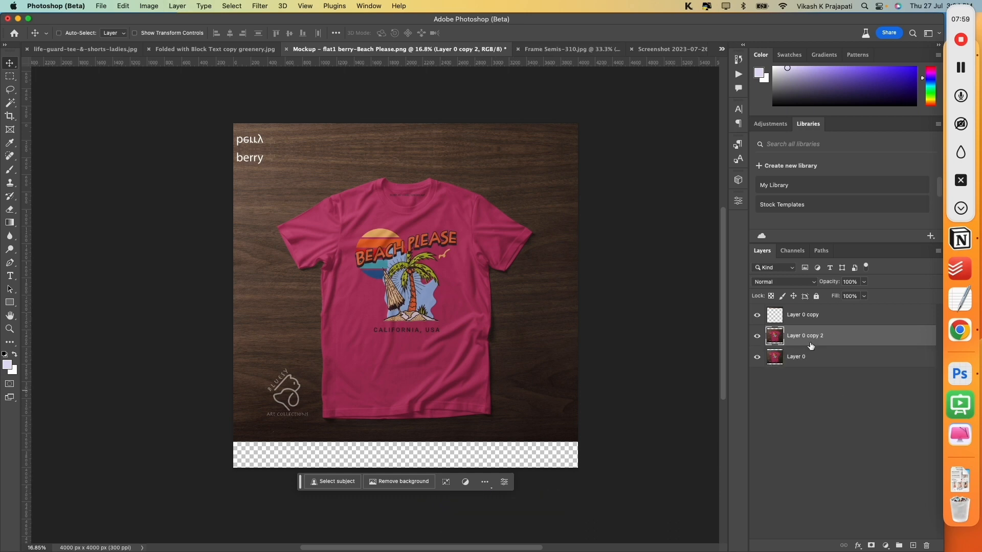
{"action": "key", "text": "super+t"}
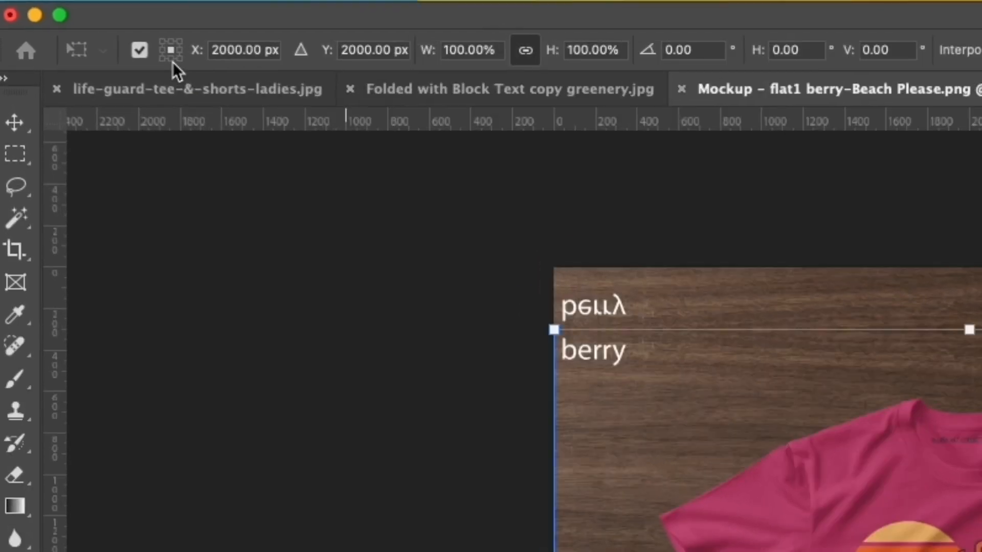
{"action": "left_click", "coordinate": [171, 58]}
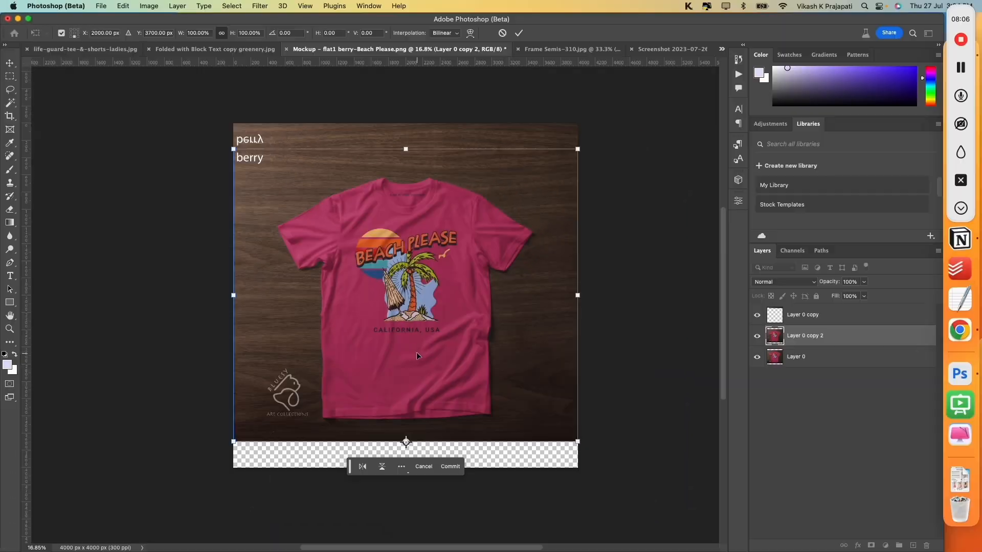
{"action": "right_click", "coordinate": [409, 344]}
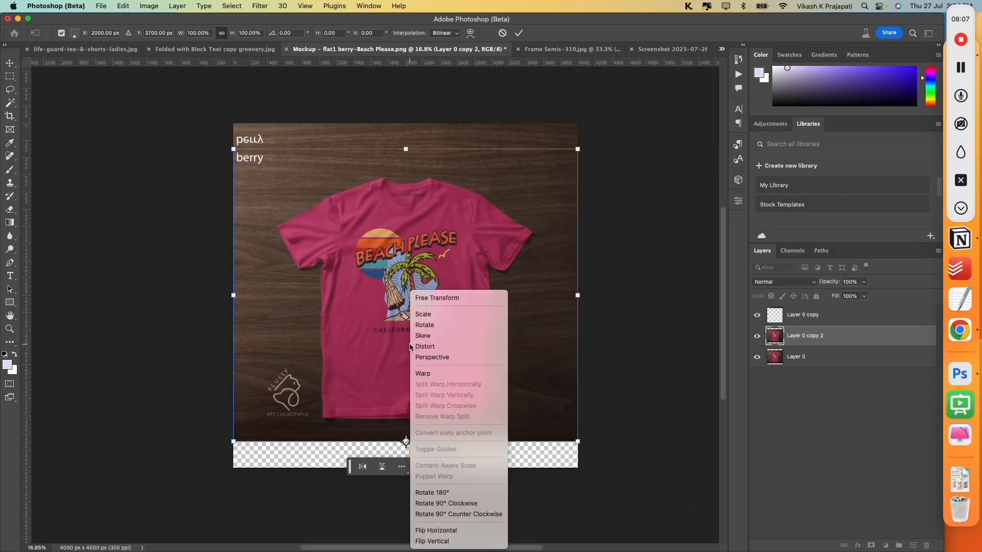
{"action": "left_click", "coordinate": [445, 541]}
{"action": "key", "text": "Return"}
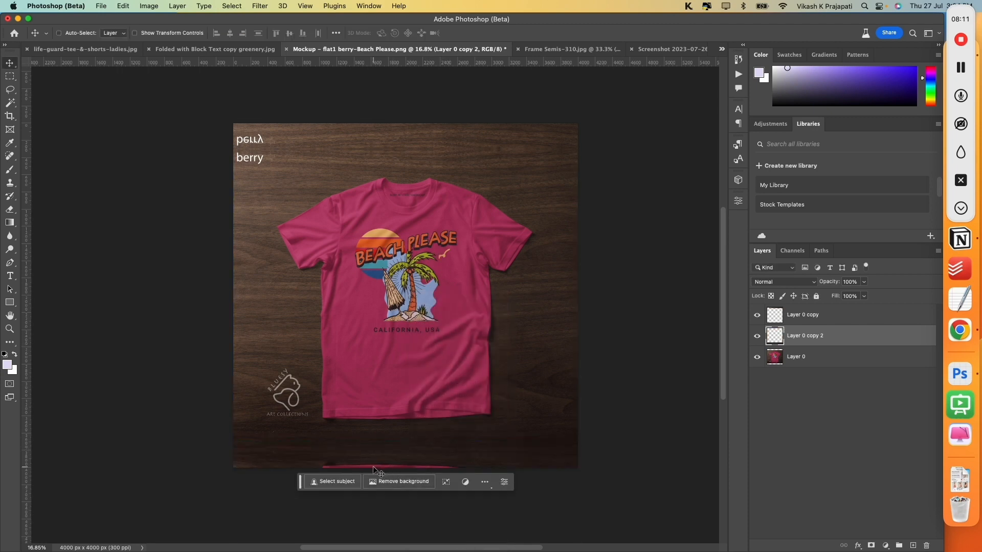
- Scale all three layers together to about 103.85% so the mirrored shirt hem falls outside the canvas
{"action": "left_click", "coordinate": [820, 362]}
{"action": "left_click", "coordinate": [821, 319], "text": "shift"}
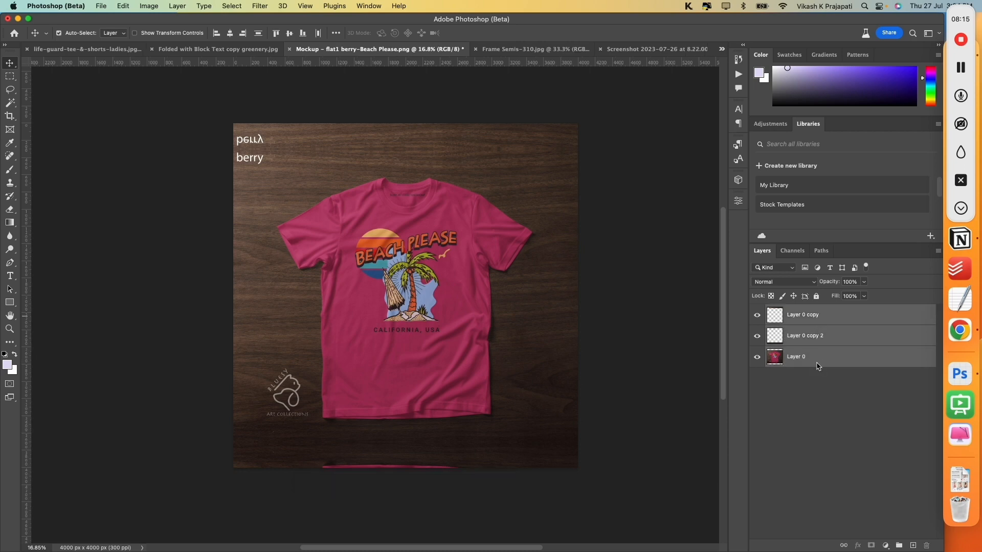
{"action": "key", "text": "super+t"}
{"action": "left_click_drag", "start_coordinate": [579, 296], "coordinate": [586, 296]}
{"action": "left_click_drag", "start_coordinate": [232, 296], "coordinate": [228, 295]}
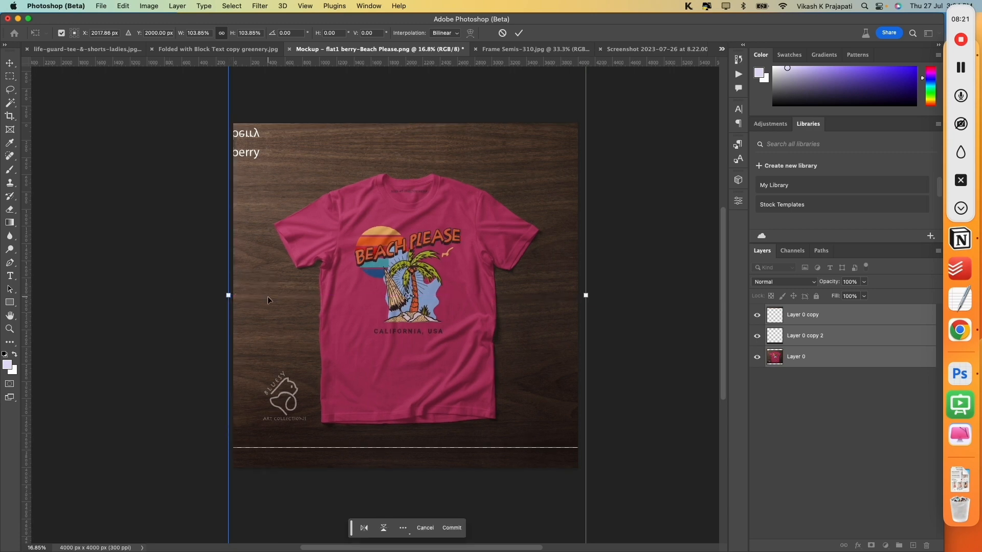
{"action": "key", "text": "Return"}
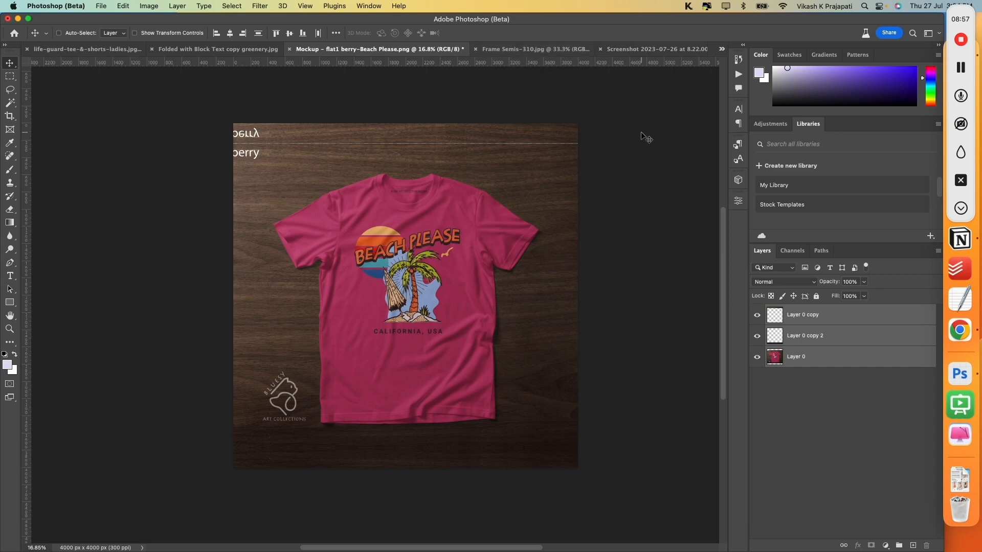
- Switch to the Frame Semis-310.jpg document and unlock its Background layer
{"action": "left_click", "coordinate": [504, 49]}
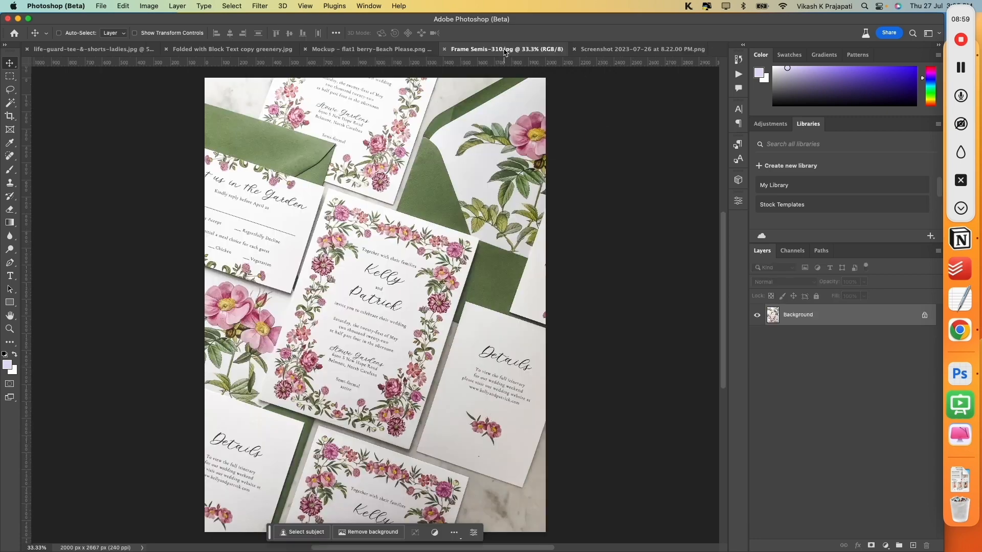
{"action": "scroll", "coordinate": [445, 241], "scroll_direction": "down", "scroll_amount": 2}
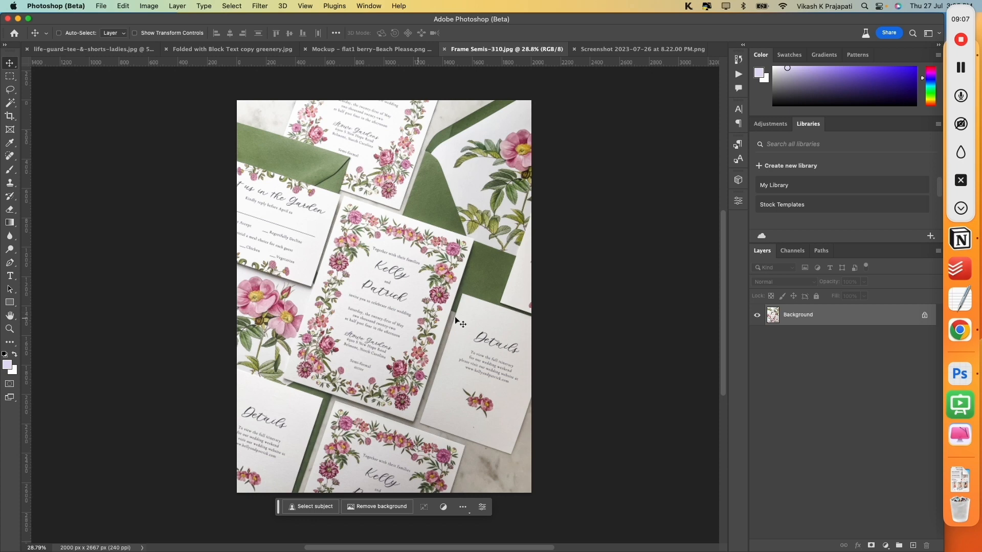
{"action": "left_click", "coordinate": [924, 315]}
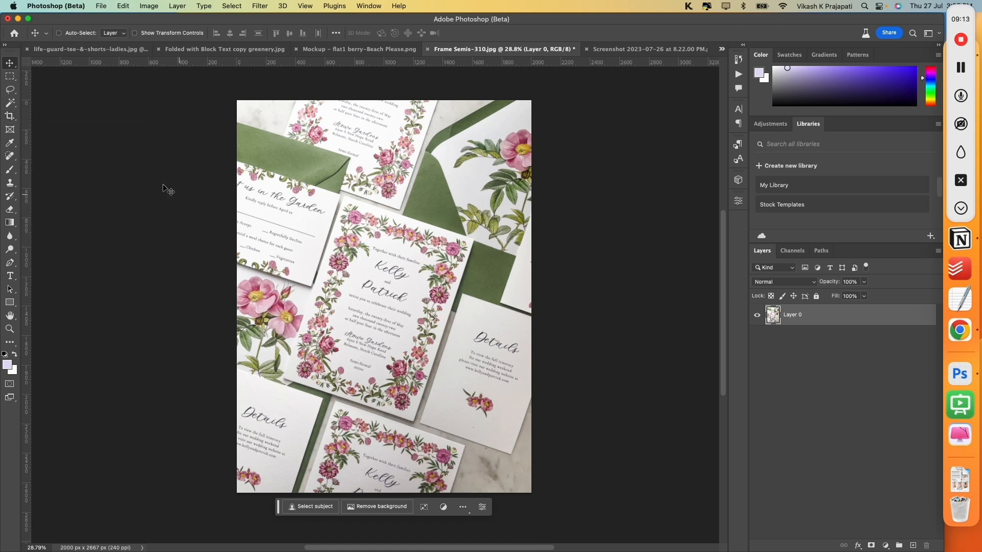
- Try to crop the invitation image to a centred 1:1 square
{"action": "left_click", "coordinate": [10, 116]}
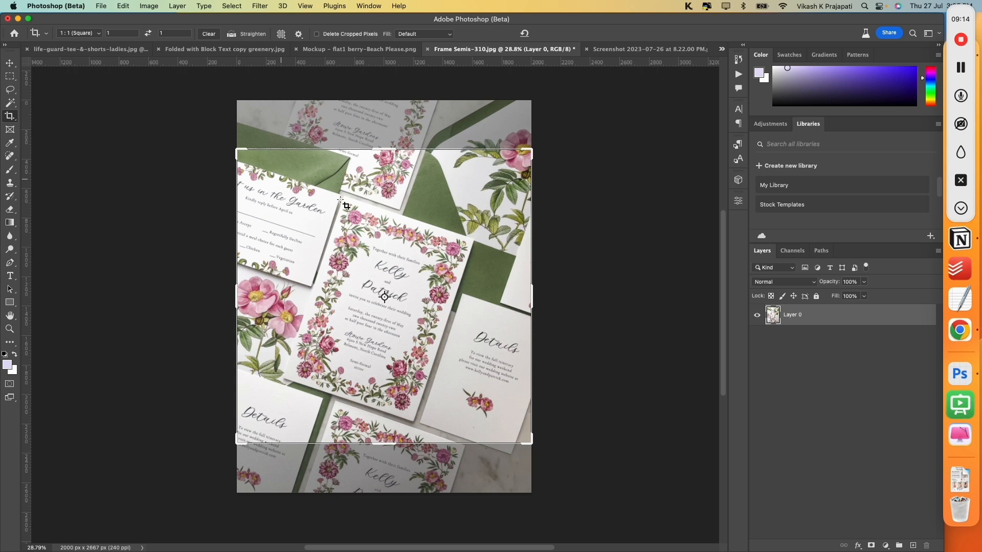
{"action": "left_click", "coordinate": [391, 238]}
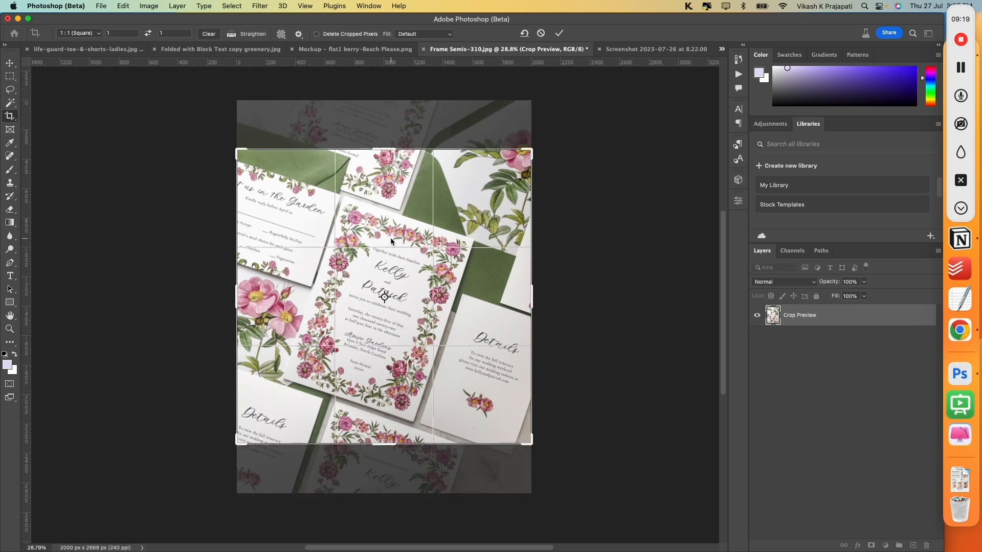
{"action": "key", "text": "Escape"}
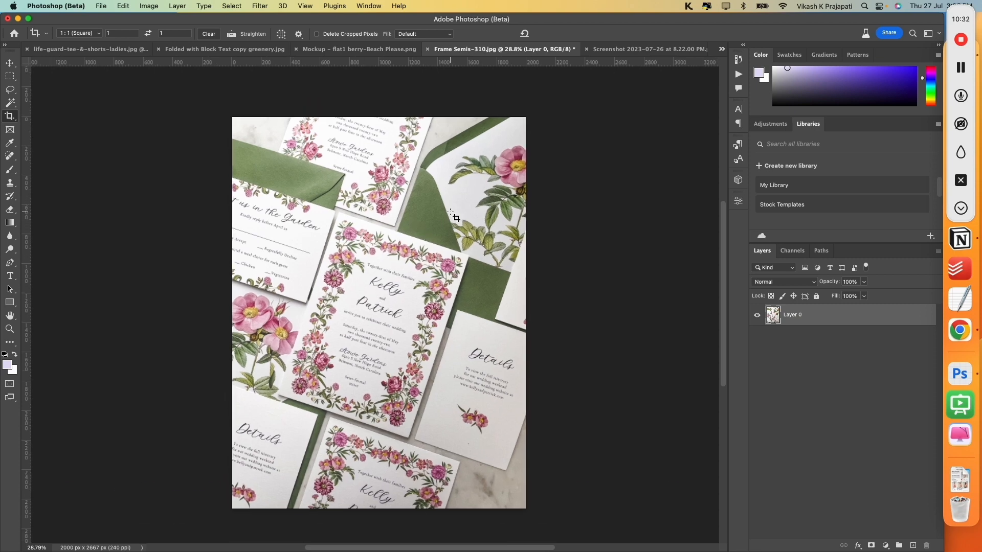
{"action": "key", "text": "v"}
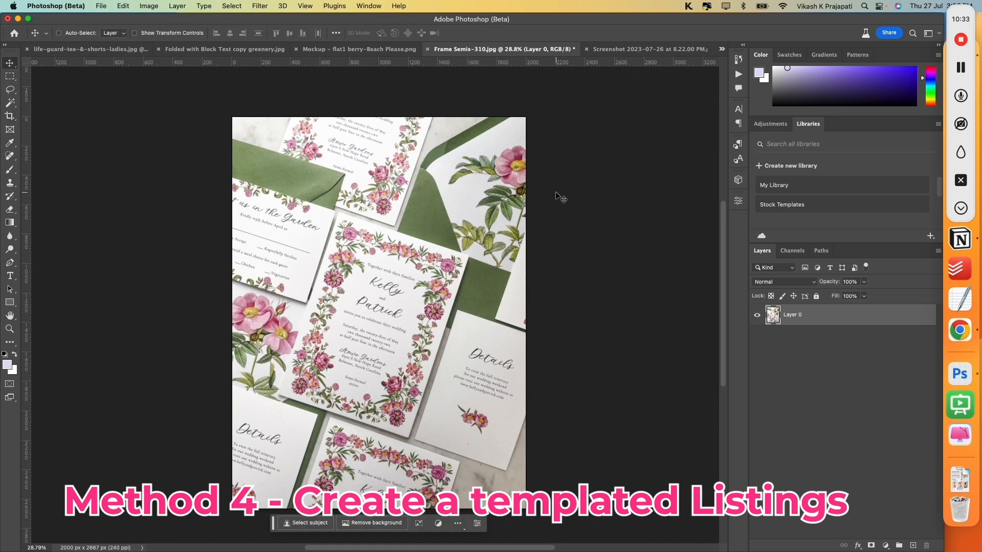
- Switch to the Screenshot 2023-07-26 document and select the square photo area beside the T-shirt mockup's text panel
{"action": "left_click", "coordinate": [626, 50]}
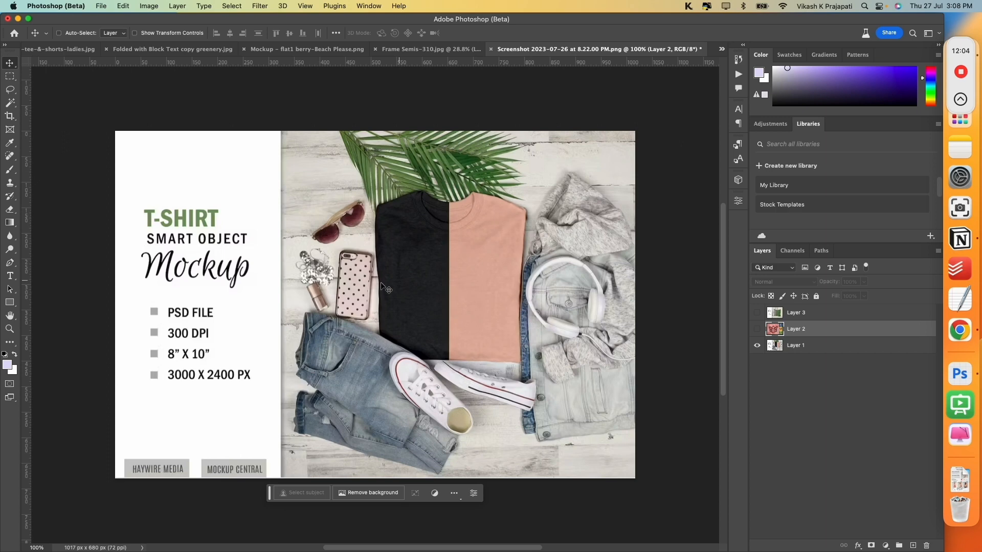
{"action": "left_click_drag", "start_coordinate": [282, 131], "coordinate": [636, 485]}
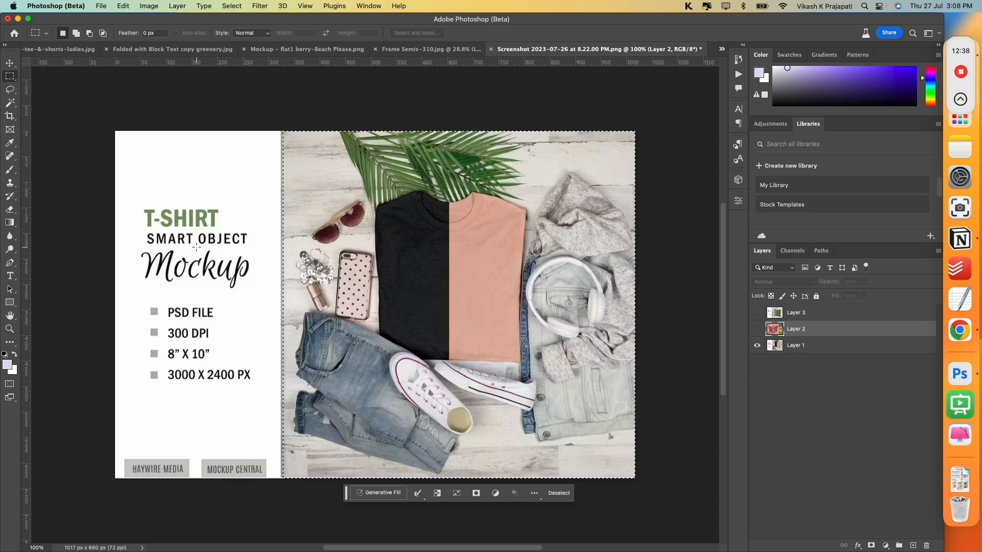
- In Frame Semis-310.jpg, draw a full-height rectangular selection over the image's left edge as the text panel area
{"action": "left_click", "coordinate": [437, 49]}
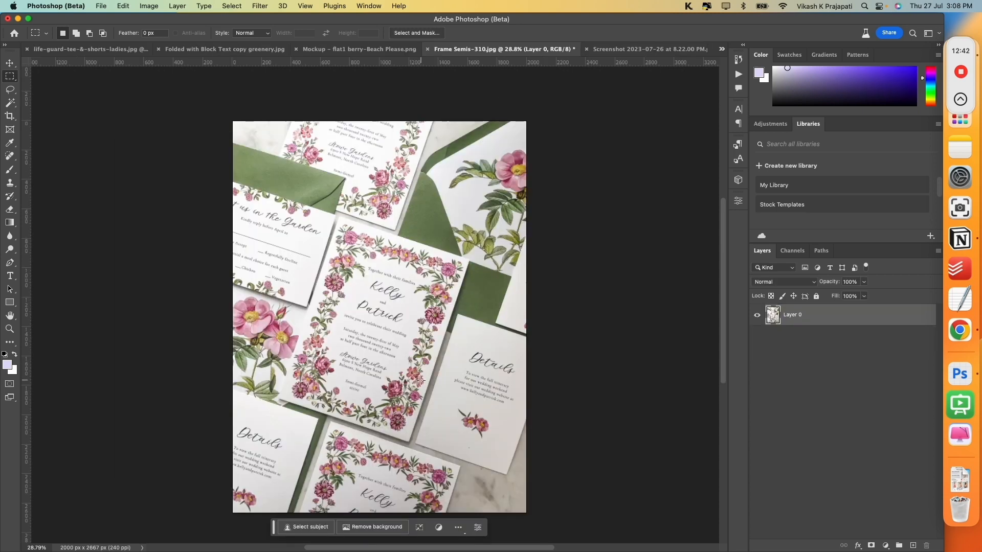
{"action": "left_click_drag", "start_coordinate": [123, 114], "coordinate": [275, 526]}
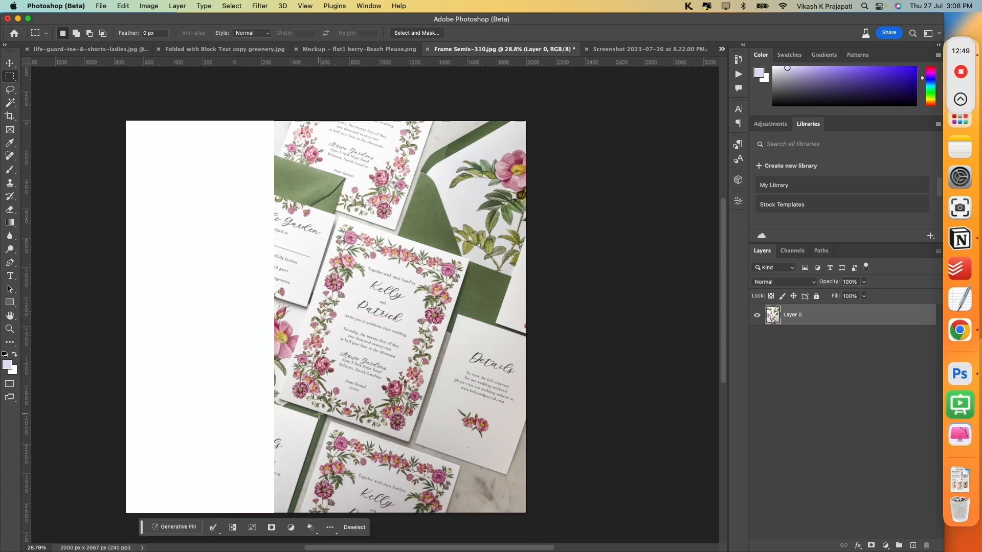
- Clear the selection in the Screenshot 2023-07-26 document and show the example listings on Layer 2 and Layer 3
{"action": "left_click", "coordinate": [617, 49]}
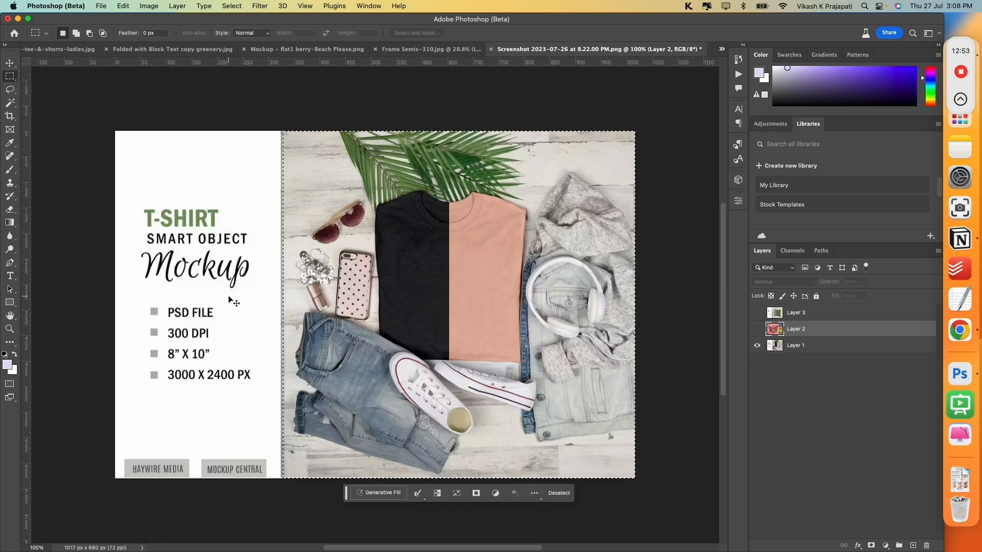
{"action": "left_click", "coordinate": [188, 240]}
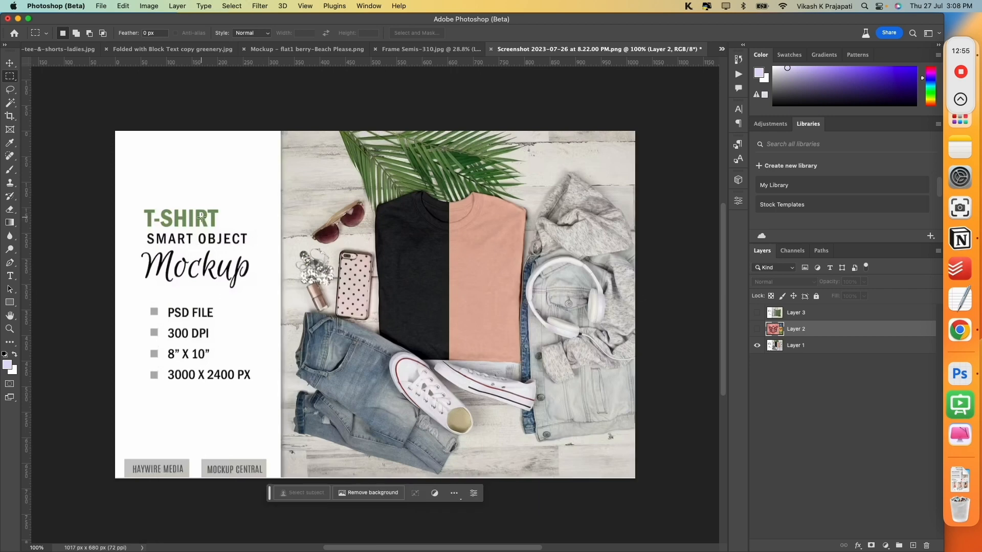
{"action": "key", "text": "v"}
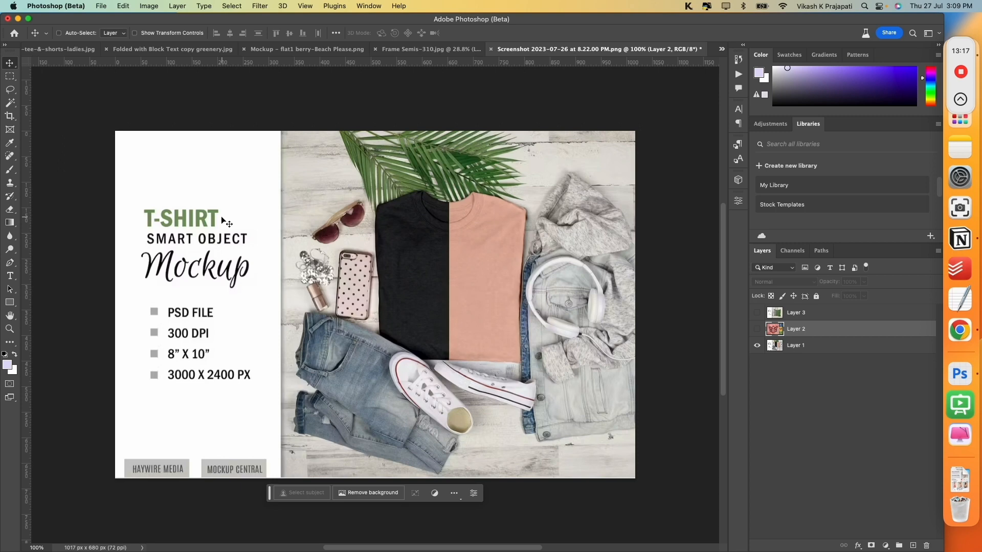
{"action": "left_click", "coordinate": [757, 329]}
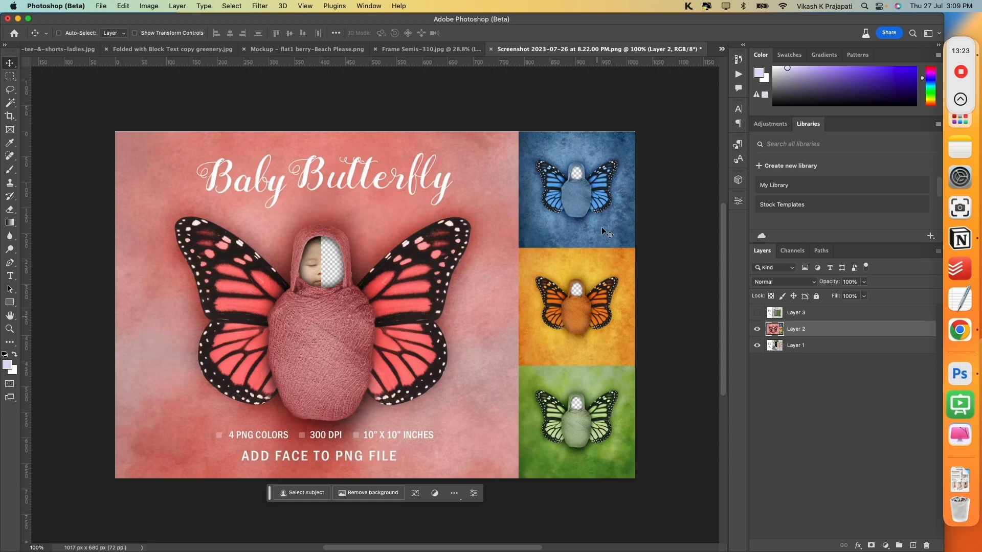
{"action": "left_click", "coordinate": [757, 313]}
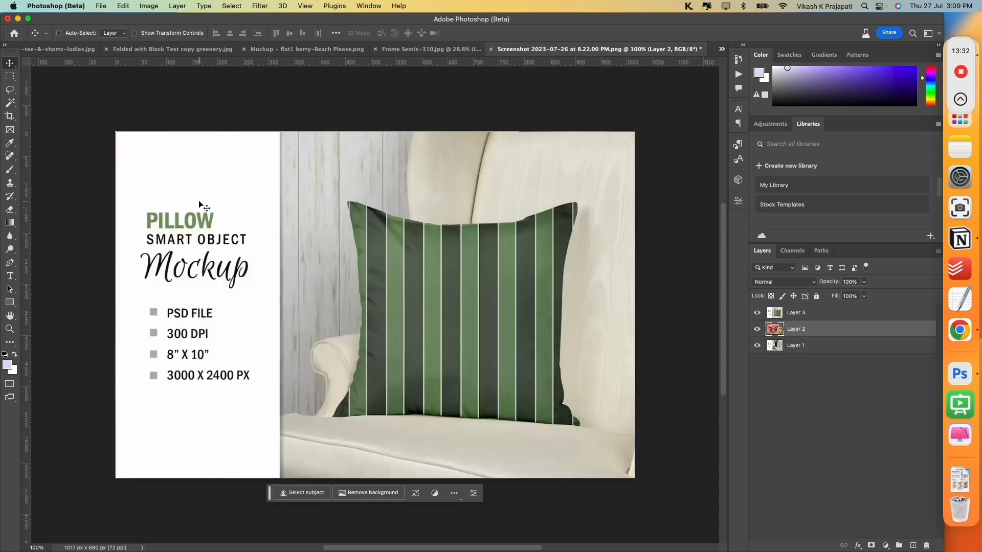
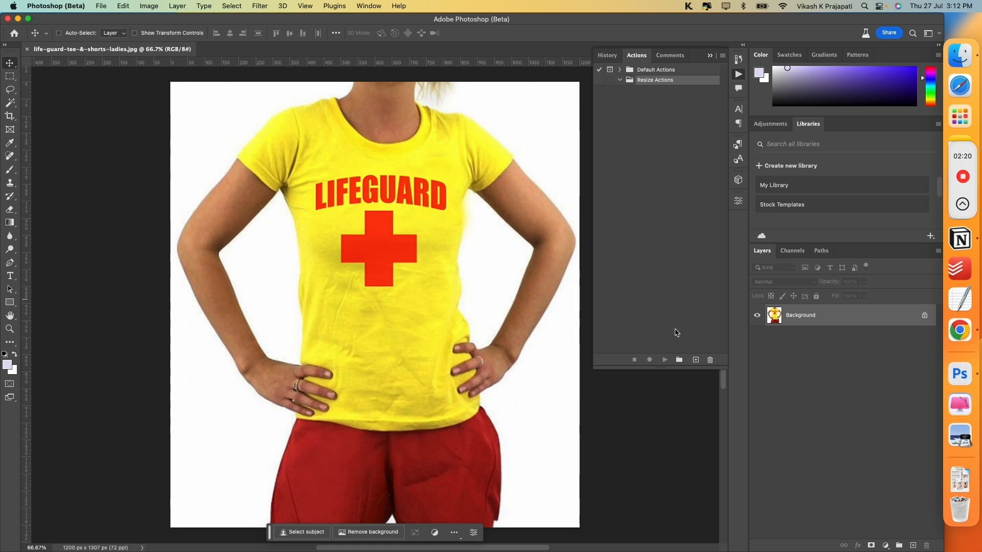
- Create an action named "Resize to 1500 X 1500 solid white" in the Resize Actions set and start recording it
{"action": "left_click", "coordinate": [695, 360]}
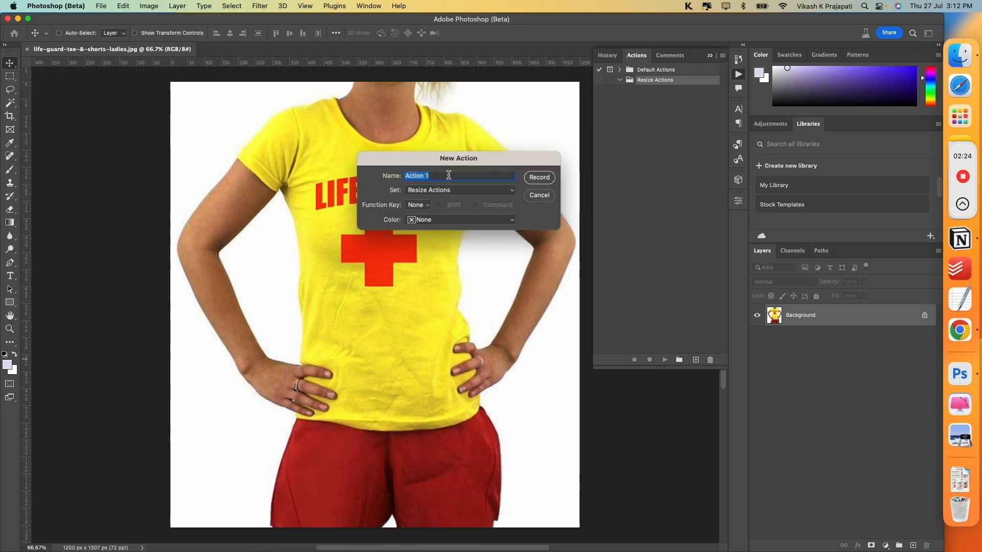
{"action": "type", "text": "Resize "}
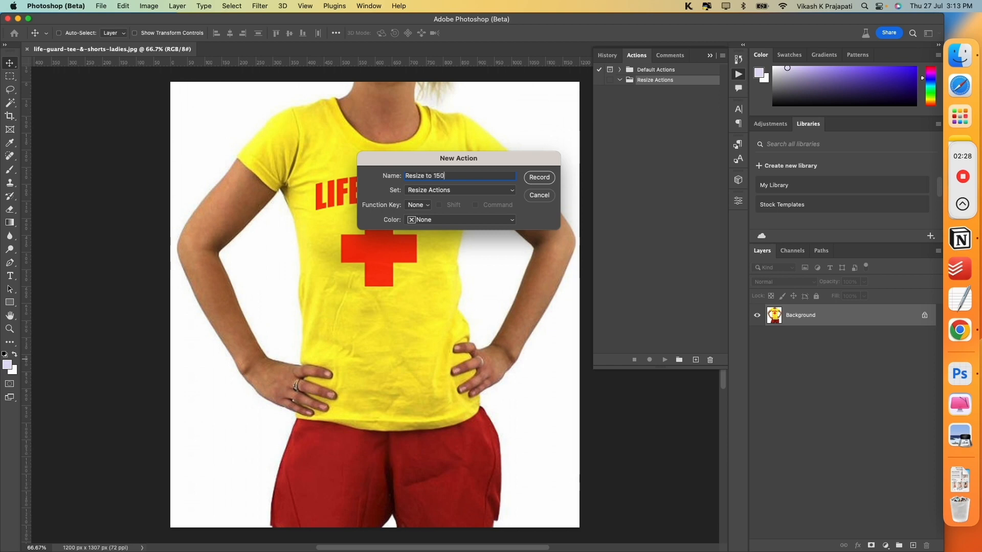
{"action": "type", "text": "to 1500 X 1500 solid white"}
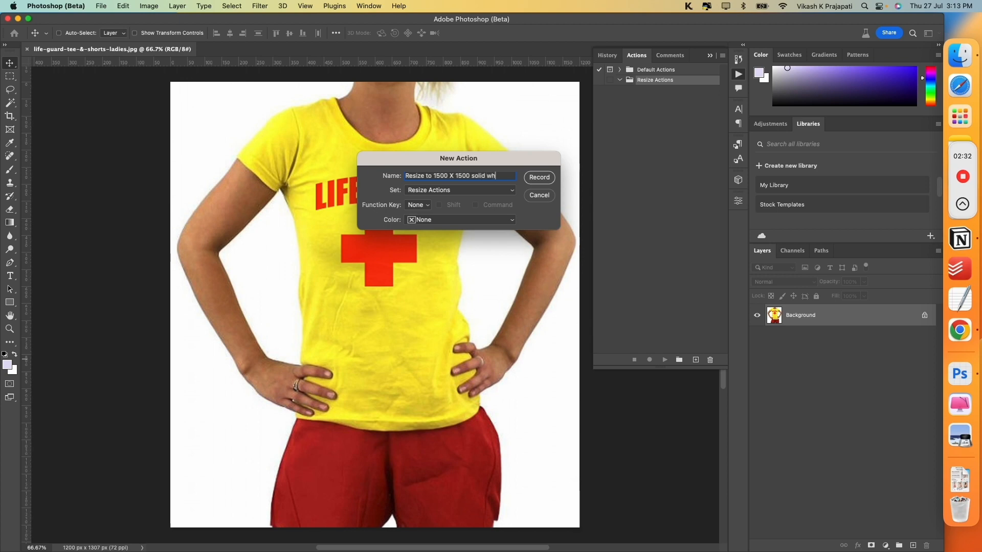
{"action": "left_click", "coordinate": [540, 179]}
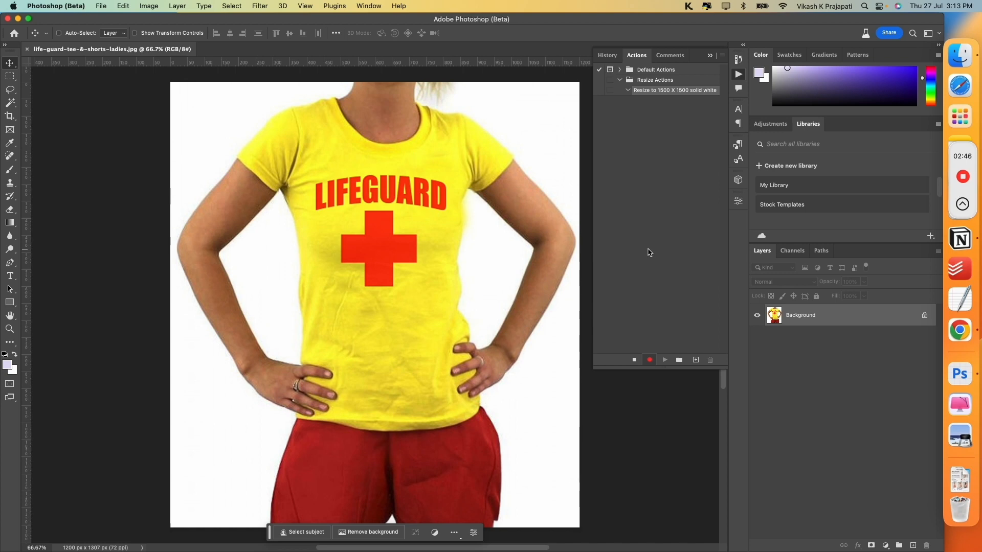
{"action": "left_click", "coordinate": [634, 361]}
{"action": "left_click", "coordinate": [649, 360]}
- Unlock the Background layer and use Fit Image to constrain the image within 1501 x 1501 pixels
{"action": "left_click", "coordinate": [925, 317]}
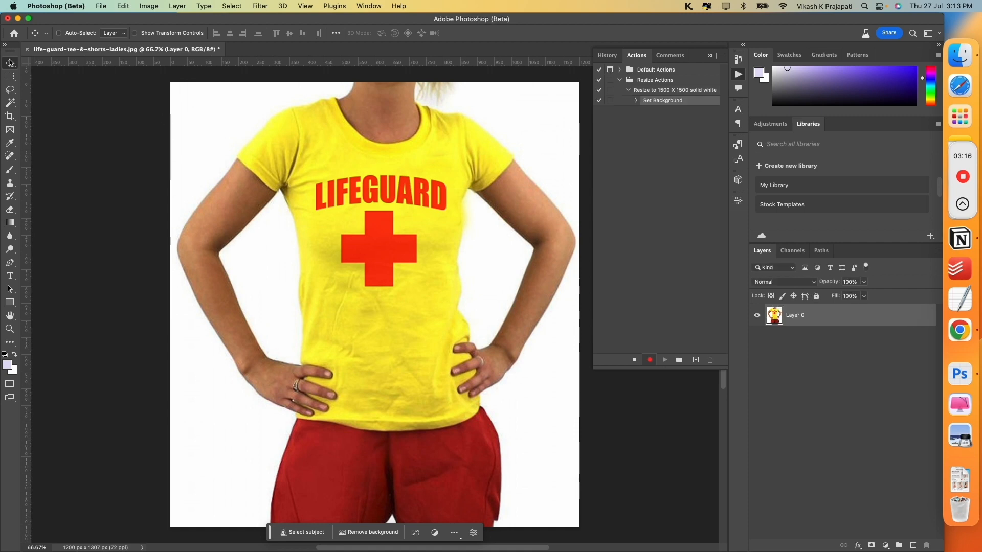
{"action": "left_click", "coordinate": [101, 6]}
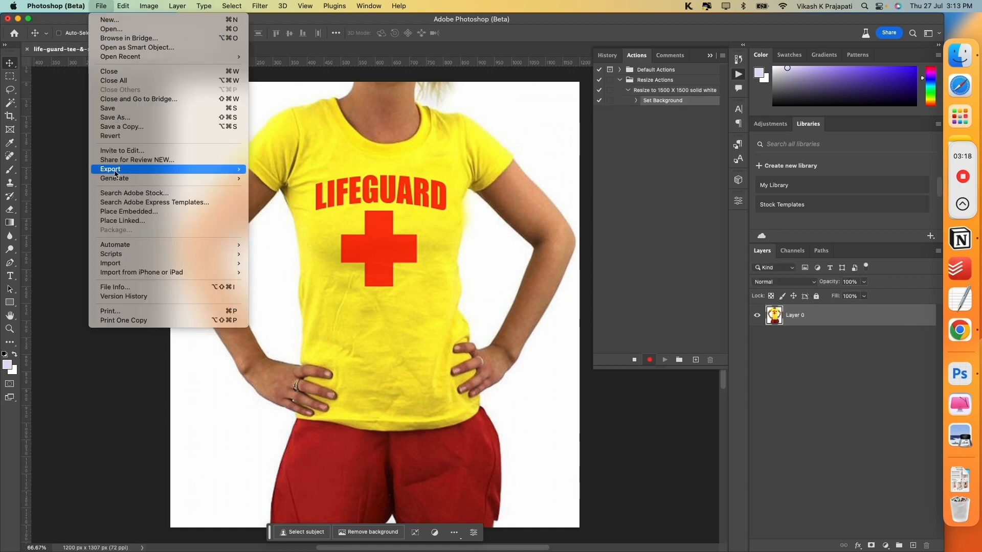
{"action": "mouse_move", "coordinate": [106, 245]}
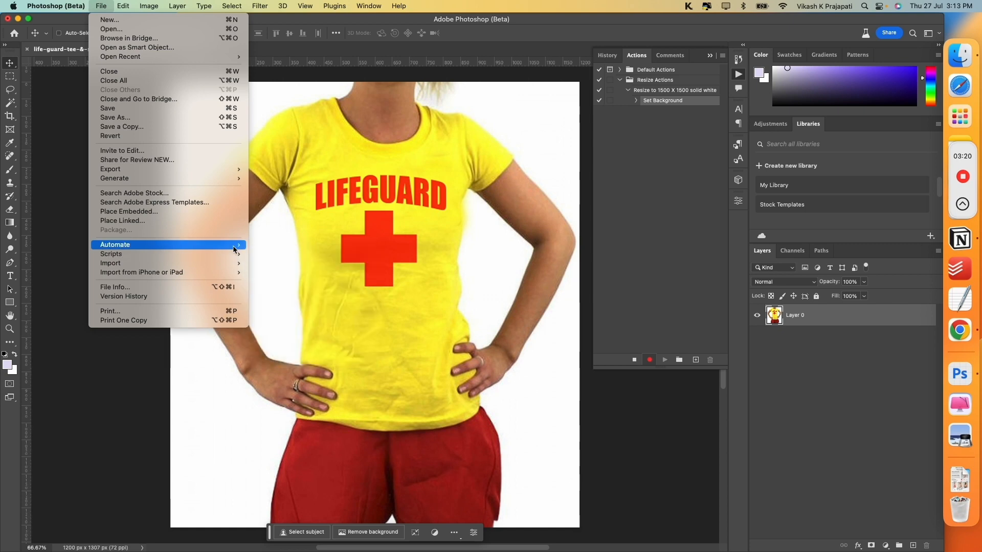
{"action": "left_click", "coordinate": [293, 317]}
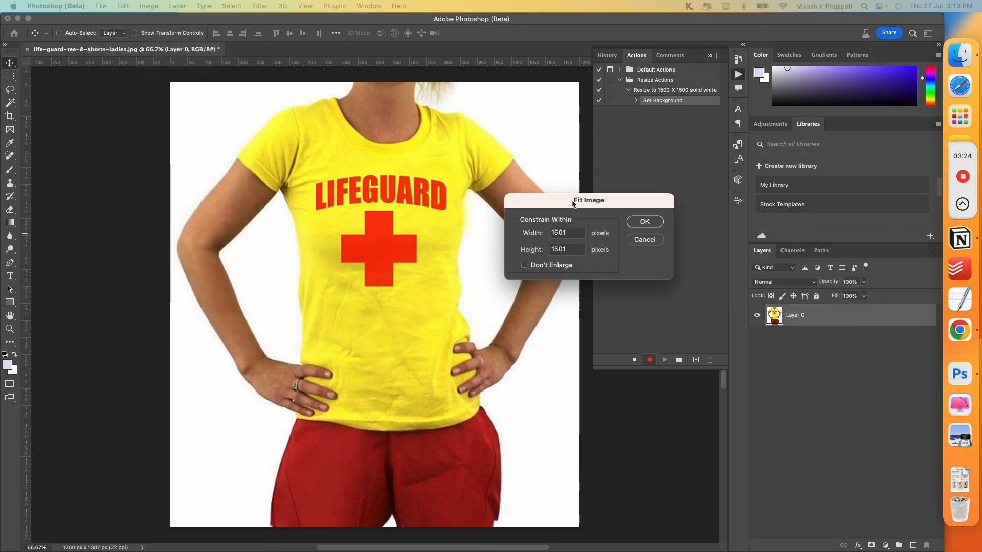
{"action": "left_click_drag", "start_coordinate": [573, 195], "coordinate": [414, 194]}
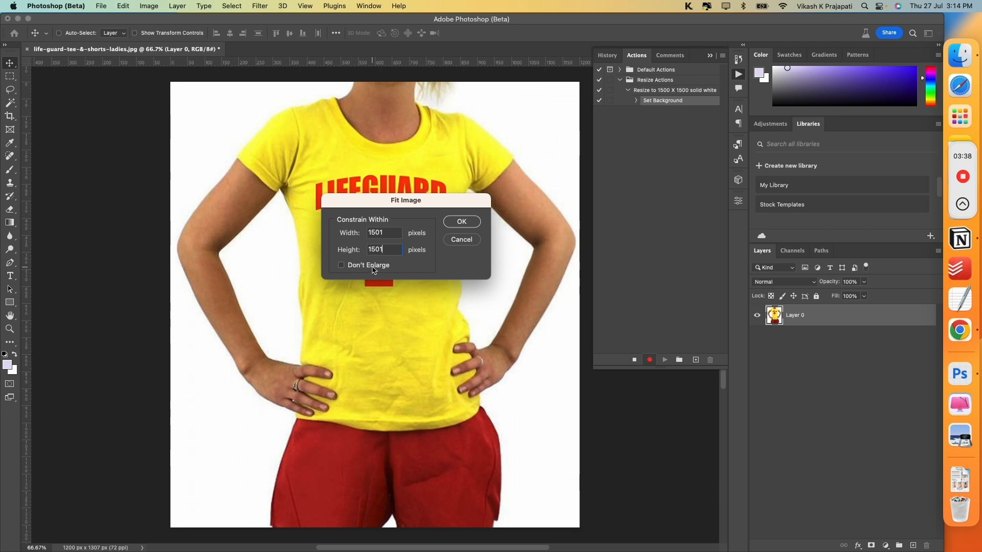
{"action": "left_click", "coordinate": [462, 221]}
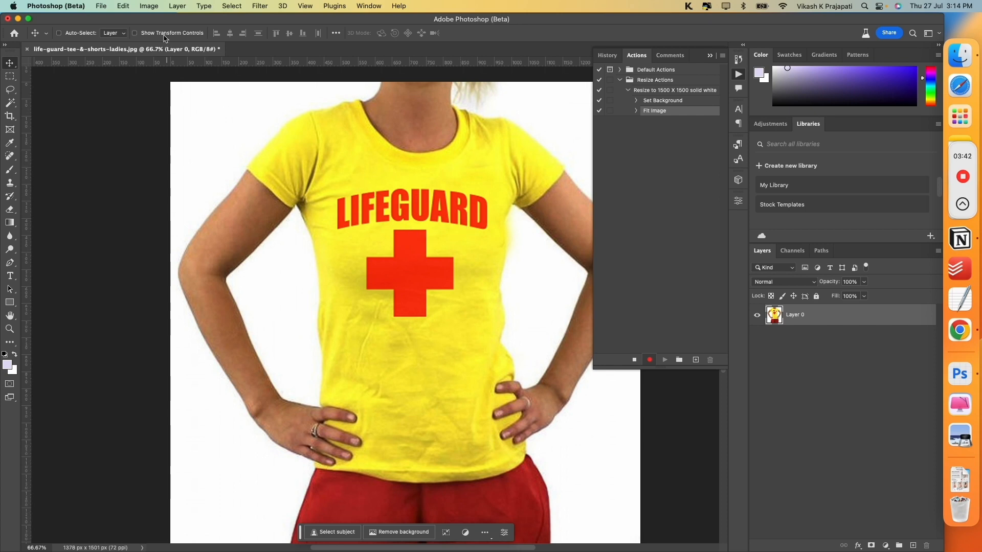
- Set the canvas size to 1500 x 1500 pixels with the centre anchor and fit the image on screen
{"action": "left_click", "coordinate": [150, 6]}
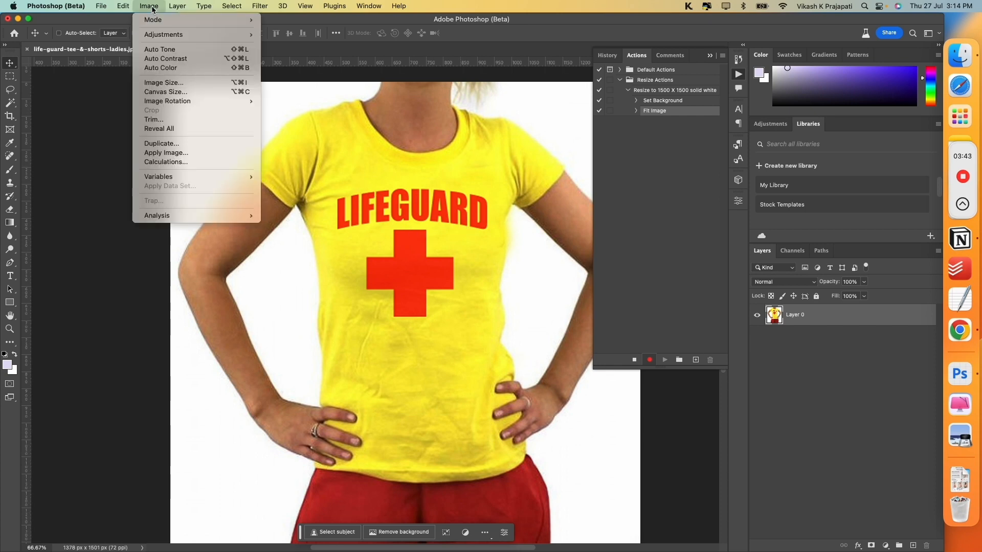
{"action": "left_click", "coordinate": [174, 92]}
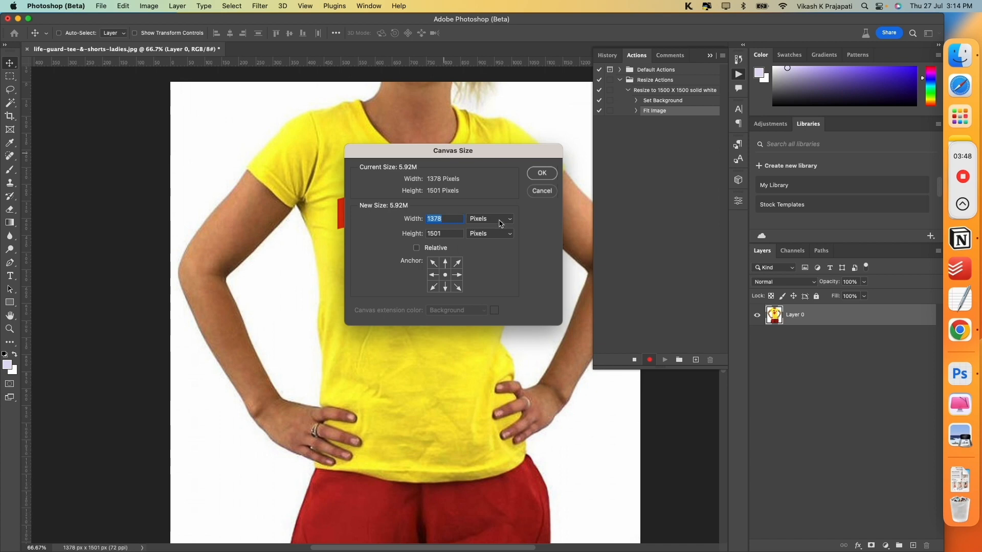
{"action": "left_click", "coordinate": [500, 223]}
{"action": "left_click", "coordinate": [446, 219]}
{"action": "type", "text": "1500"}
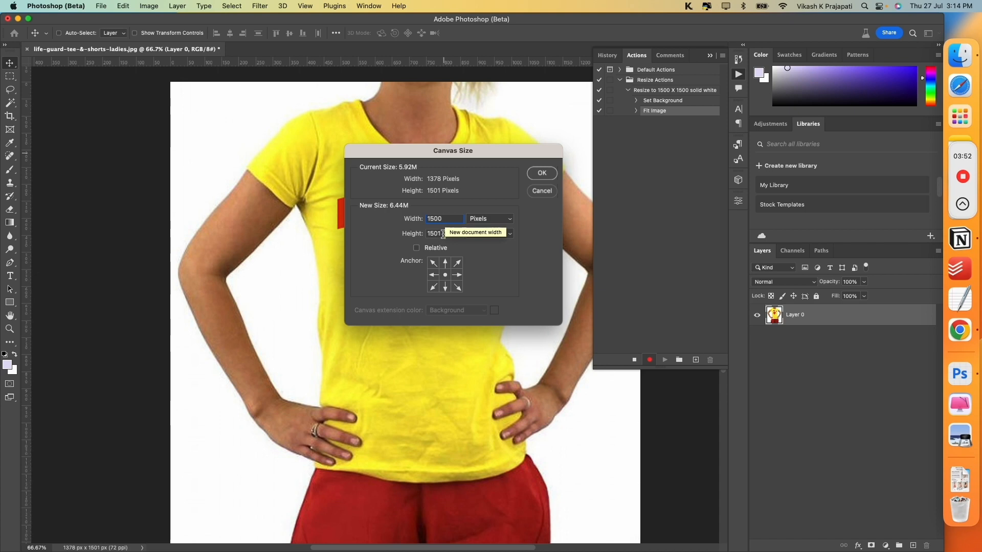
{"action": "double_click", "coordinate": [436, 234]}
{"action": "type", "text": "1500"}
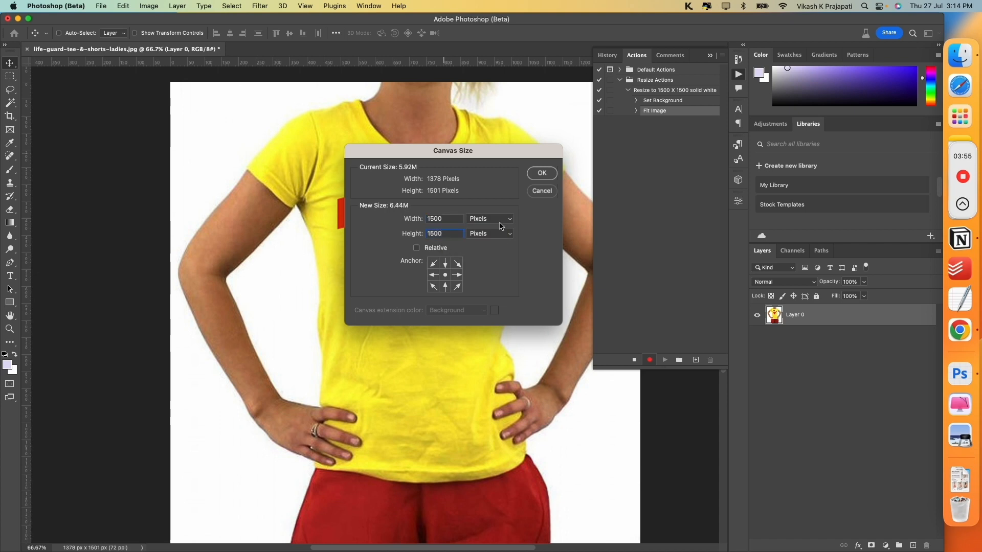
{"action": "left_click", "coordinate": [541, 173]}
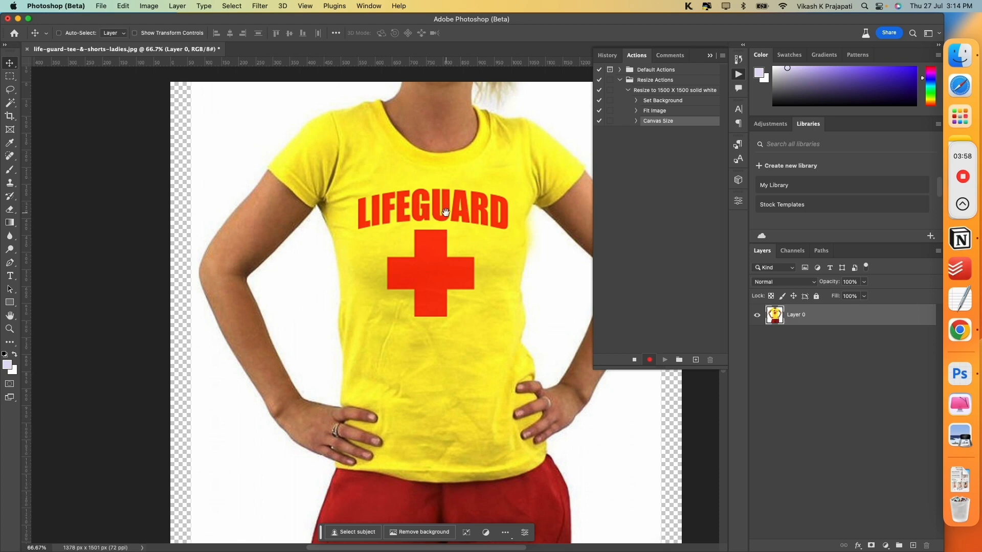
{"action": "scroll", "coordinate": [409, 205], "scroll_direction": "right", "scroll_amount": 3}
{"action": "key", "text": "super+0"}
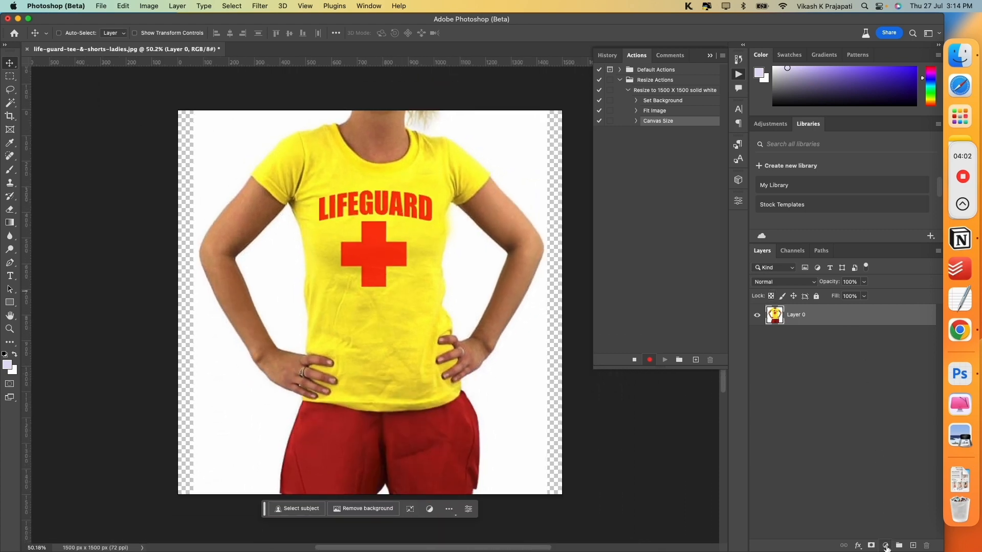
- Add a white (ffffff) Solid Color fill layer and move it beneath the T-shirt photo layer
{"action": "left_click", "coordinate": [886, 547]}
{"action": "left_click", "coordinate": [920, 397]}
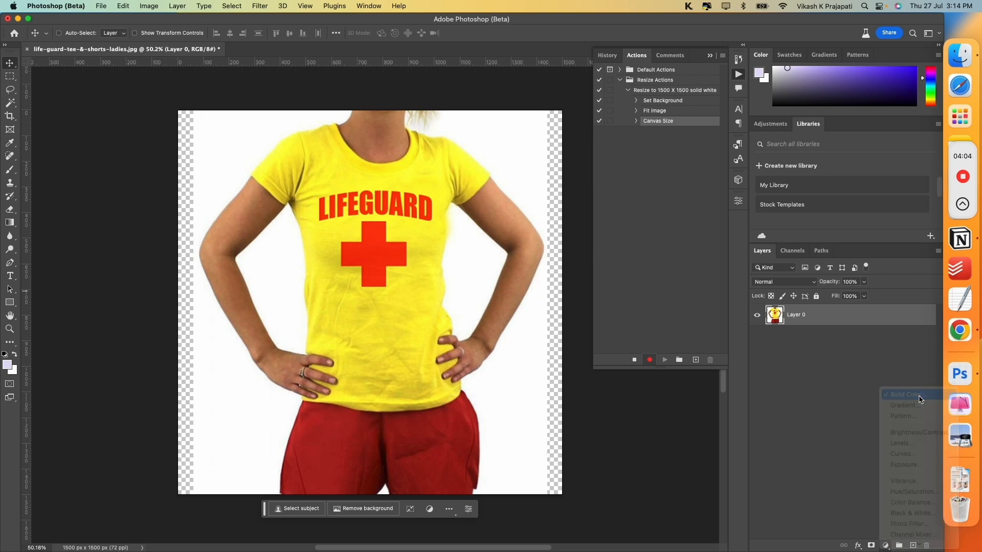
{"action": "left_click_drag", "start_coordinate": [427, 360], "coordinate": [343, 314]}
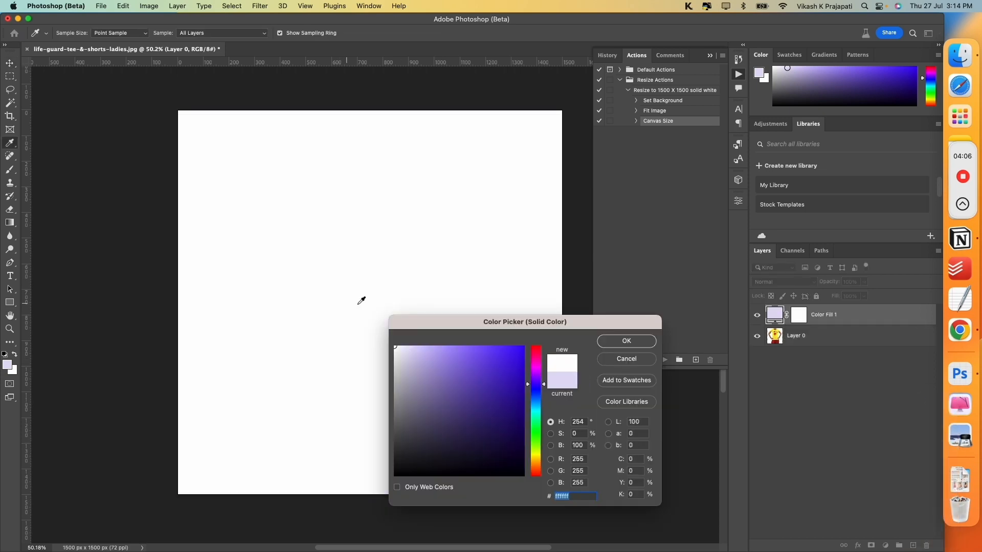
{"action": "left_click", "coordinate": [607, 344]}
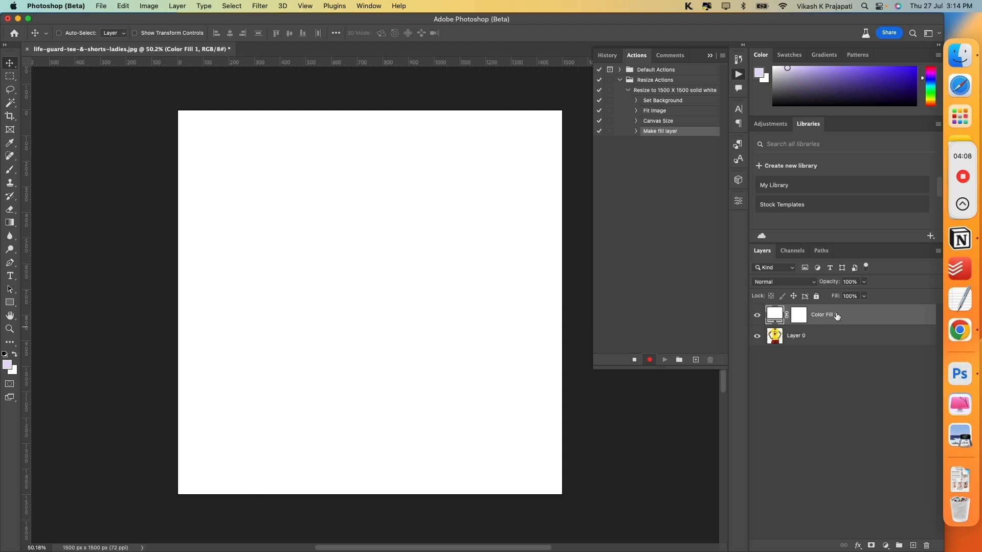
{"action": "left_click_drag", "start_coordinate": [837, 316], "coordinate": [836, 356]}
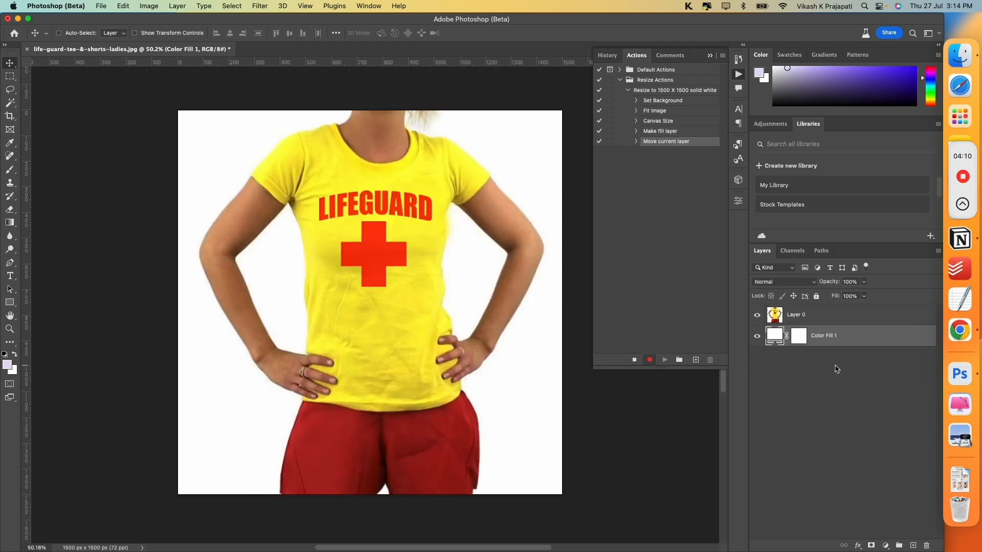
- Flatten the image and stop recording the action
{"action": "left_click", "coordinate": [175, 7]}
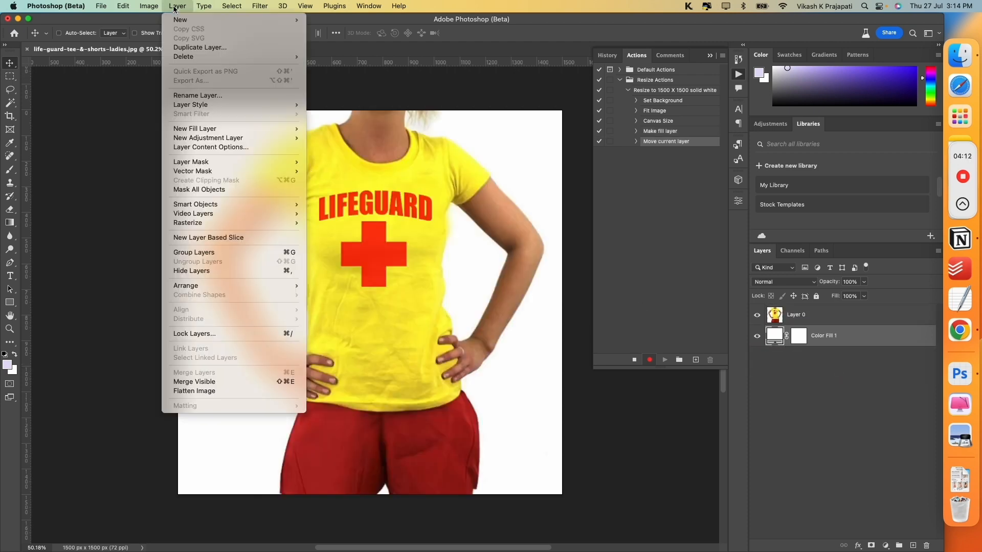
{"action": "left_click", "coordinate": [234, 391]}
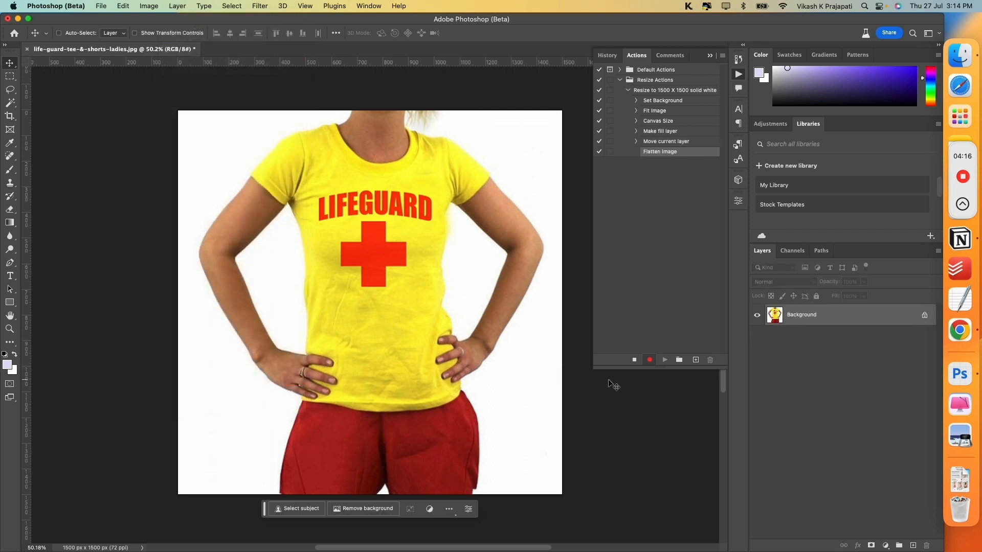
{"action": "left_click", "coordinate": [634, 361]}
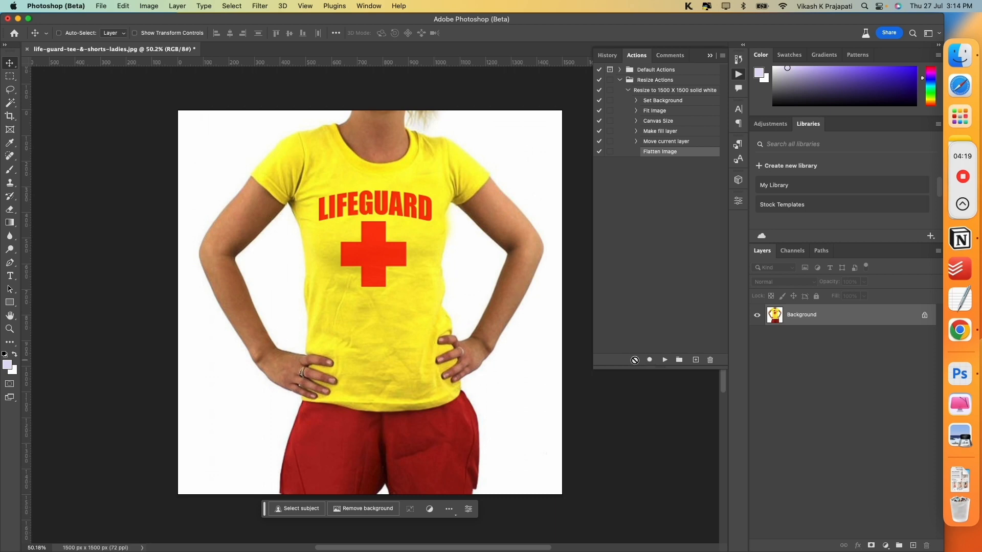
- Review each recorded step of the Resize to 1500 X 1500 solid white action, from Set Background to Flatten Image, and collapse its list
{"action": "left_click", "coordinate": [654, 100]}
{"action": "left_click", "coordinate": [658, 110]}
{"action": "left_click", "coordinate": [659, 122]}
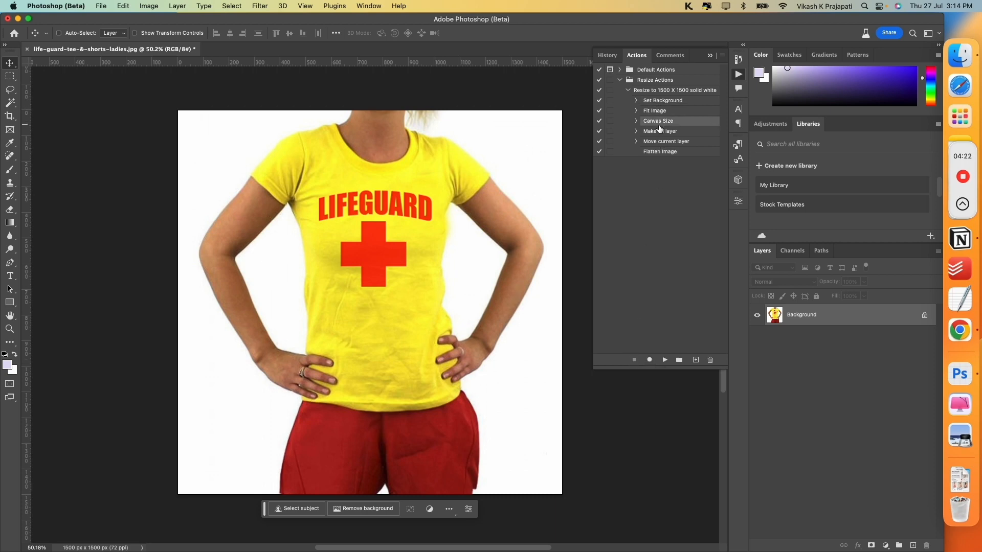
{"action": "left_click", "coordinate": [660, 131]}
{"action": "left_click", "coordinate": [658, 142]}
{"action": "left_click", "coordinate": [658, 152]}
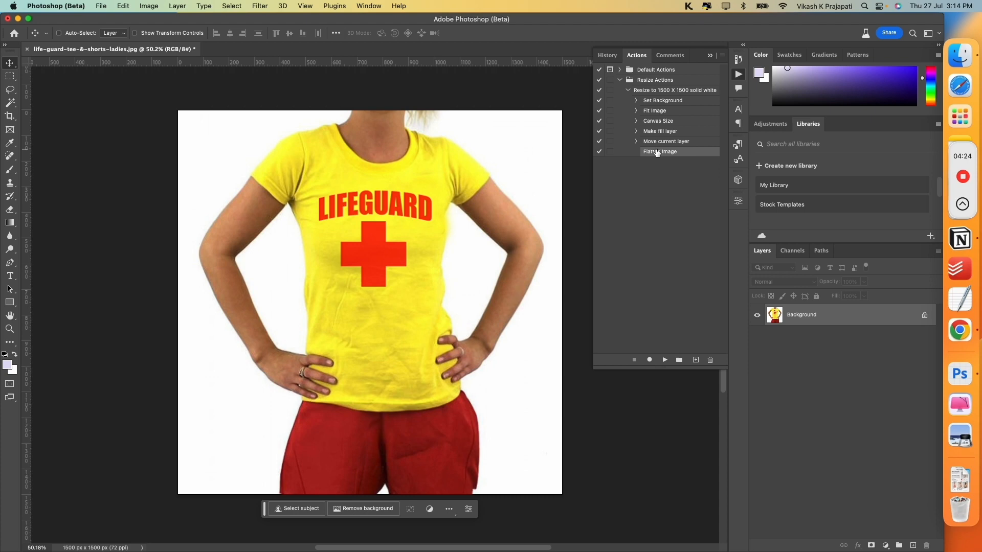
{"action": "left_click", "coordinate": [658, 91]}
{"action": "left_click", "coordinate": [627, 91]}
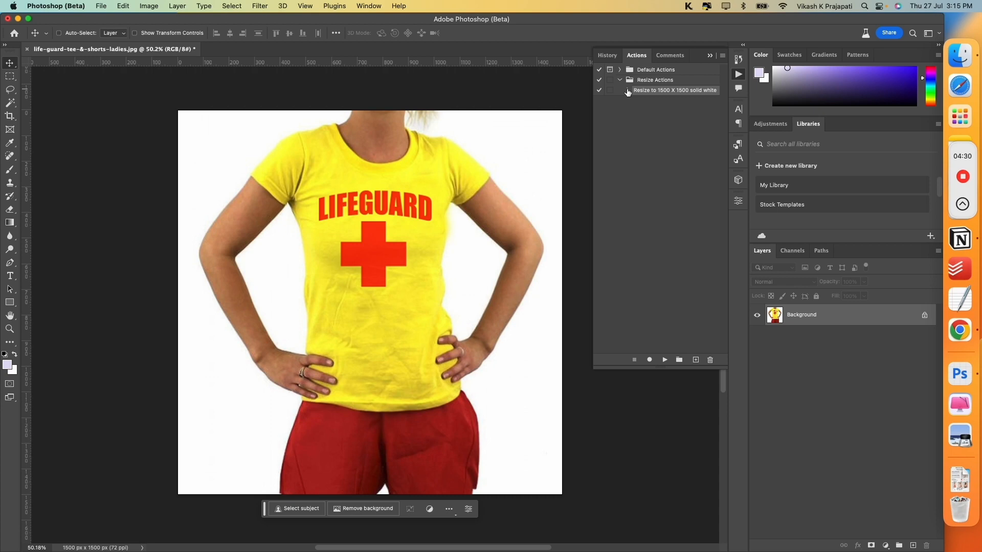
- Close the lifeguard image and open GOKU-WARRIOR.jpg and daddy-guardian-no-background.jpg from the NexGen Bikers folder in Finder
{"action": "left_click", "coordinate": [30, 51]}
{"action": "left_click", "coordinate": [470, 228]}
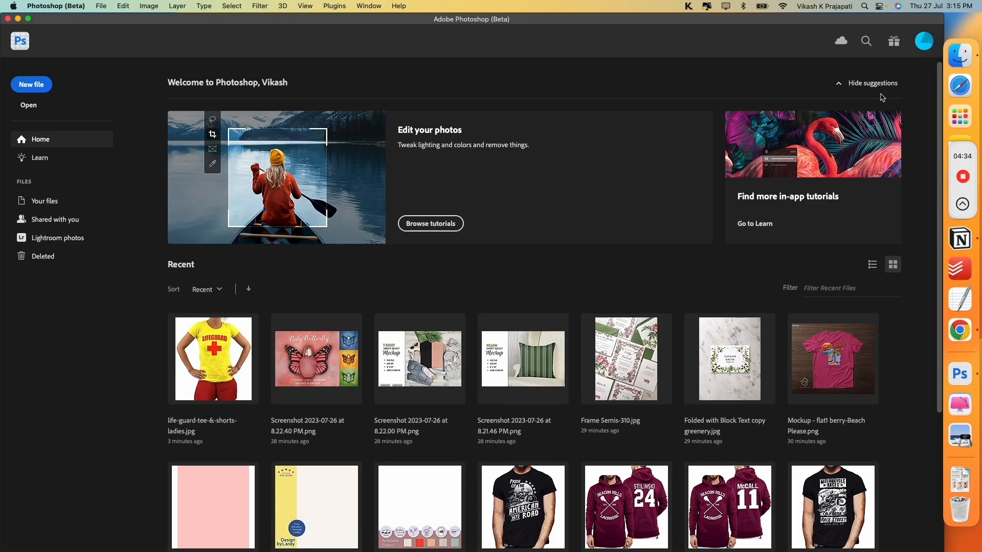
{"action": "left_click", "coordinate": [959, 55]}
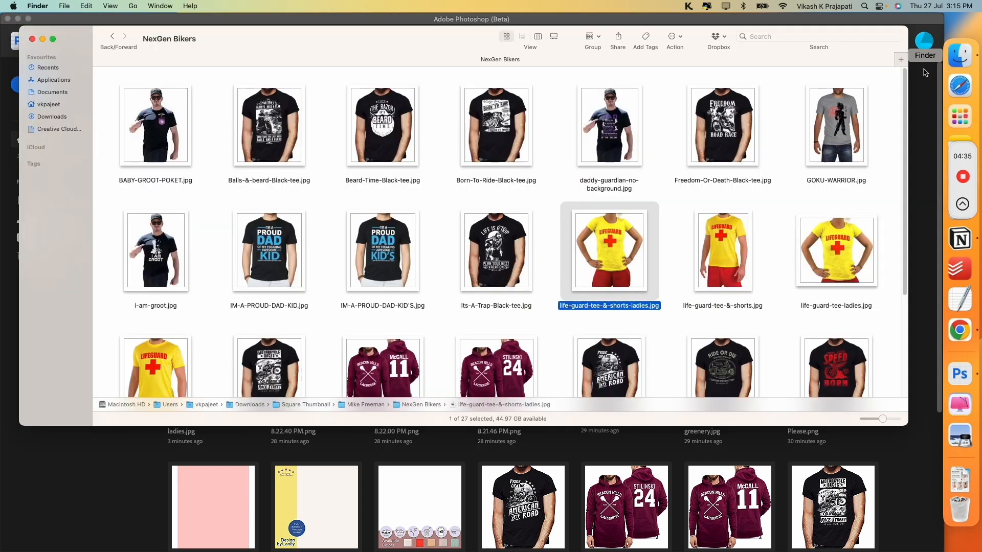
{"action": "left_click", "coordinate": [616, 144]}
{"action": "left_click", "coordinate": [843, 146]}
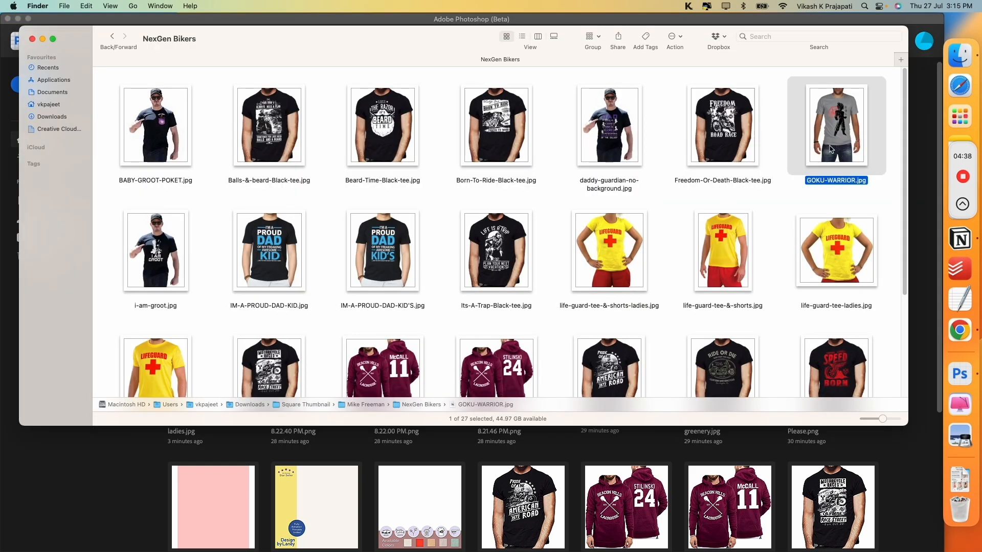
{"action": "left_click", "coordinate": [612, 127], "text": "super"}
{"action": "left_click_drag", "start_coordinate": [612, 126], "coordinate": [389, 462]}
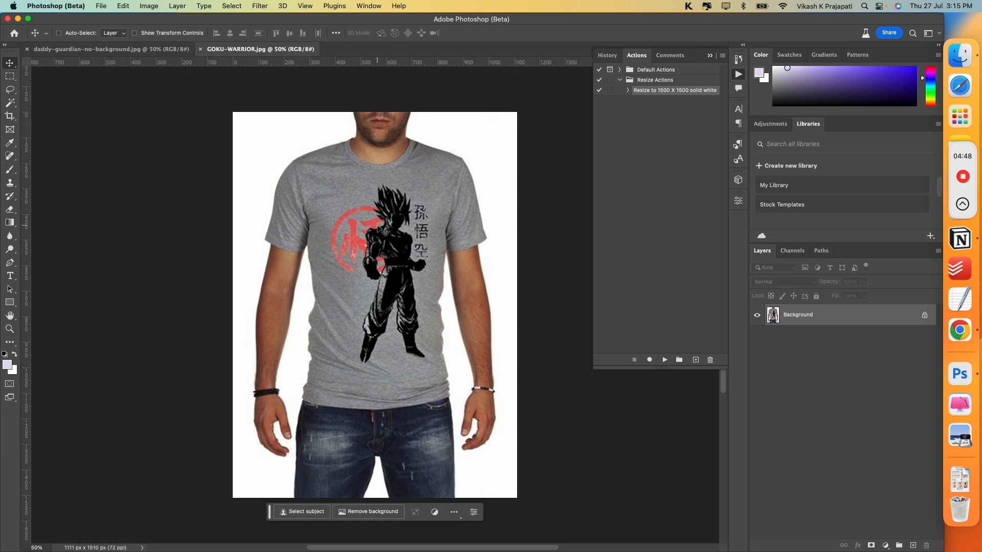
- Run the Resize to 1500 X 1500 solid white action on GOKU-WARRIOR.jpg and check its image size
{"action": "left_click", "coordinate": [664, 361]}
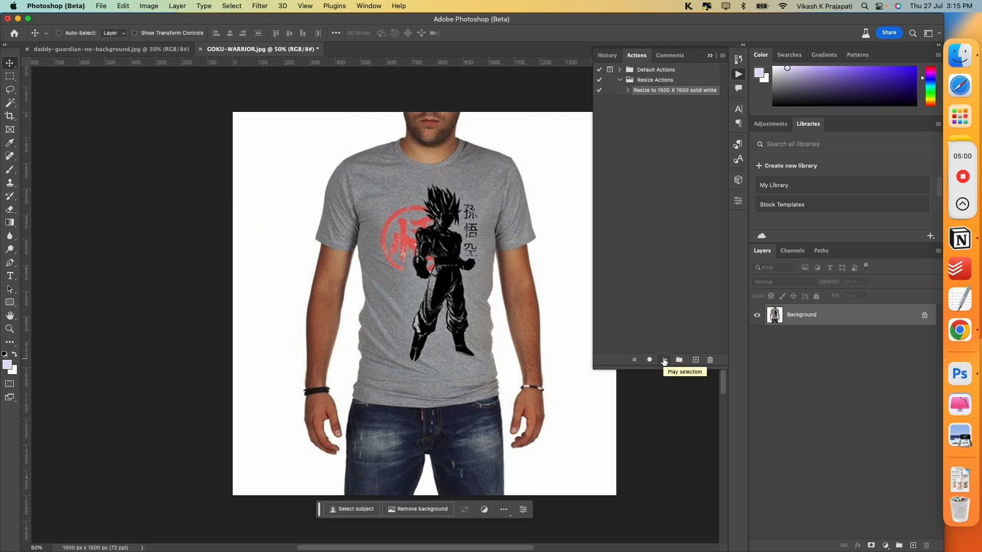
{"action": "left_click", "coordinate": [148, 6]}
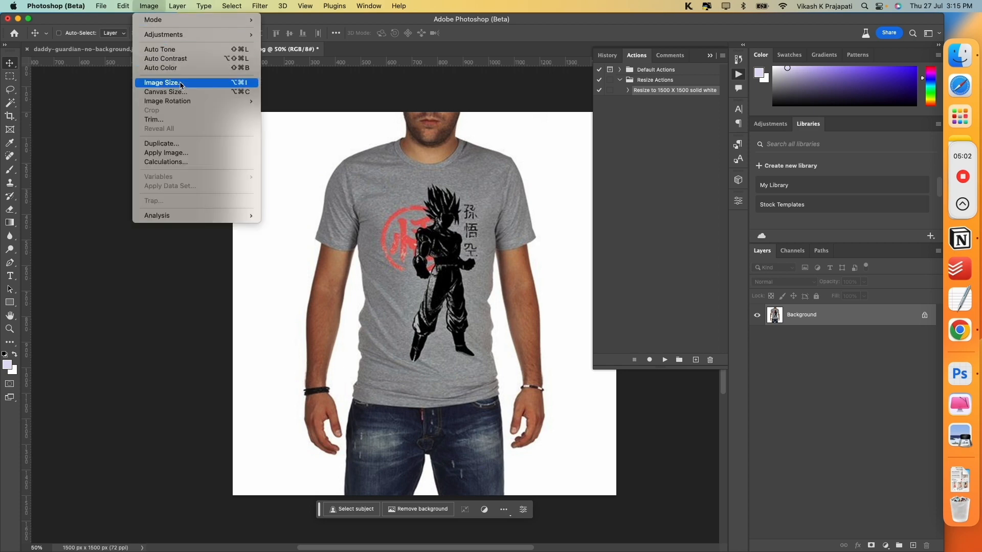
{"action": "left_click", "coordinate": [182, 85]}
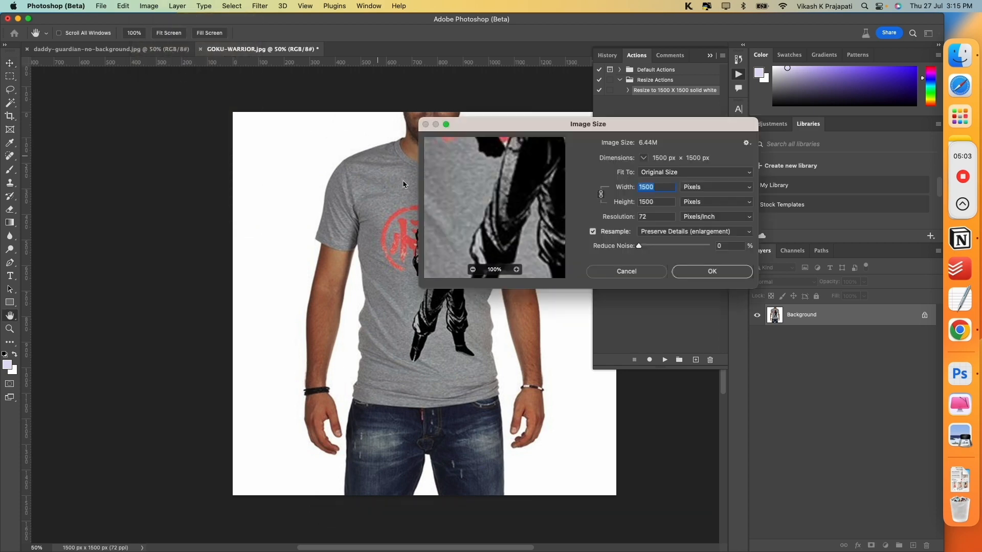
{"action": "left_click", "coordinate": [639, 272]}
- Switch to daddy-guardian-no-background.jpg and run the Resize to 1500 X 1500 solid white action on it
{"action": "left_click", "coordinate": [105, 50]}
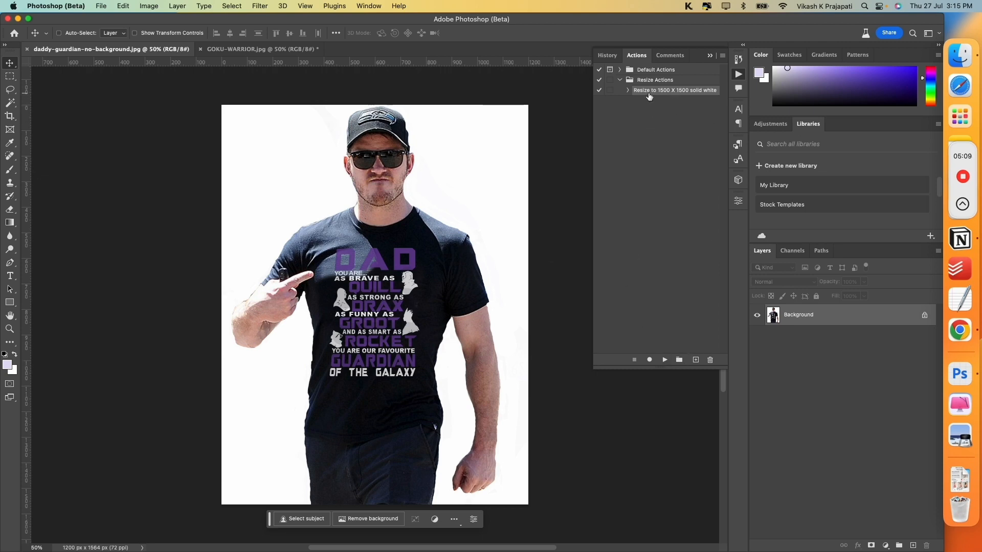
{"action": "left_click", "coordinate": [665, 360]}
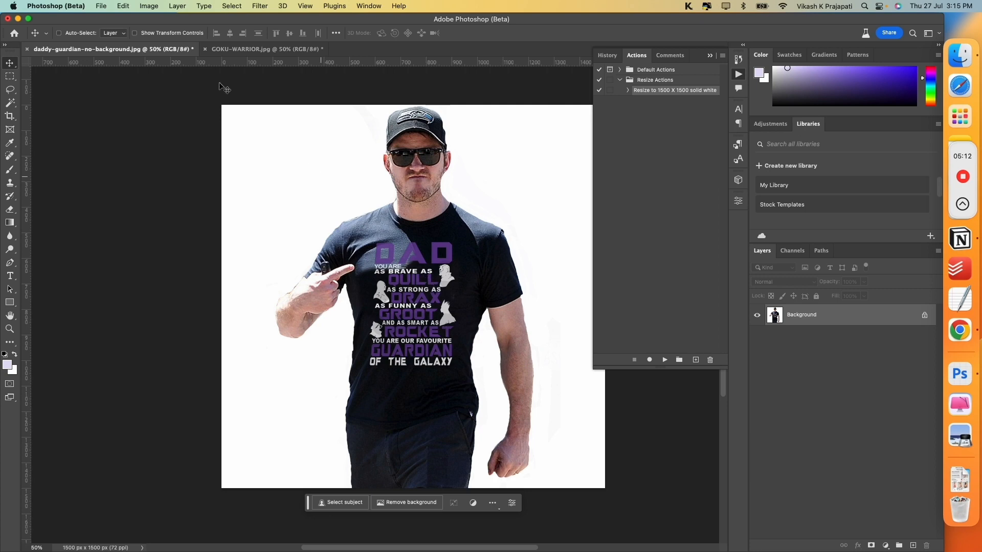
- Check the pixel dimensions of daddy-guardian-no-background.jpg in Image Size, leaving them as they are
{"action": "left_click", "coordinate": [152, 9]}
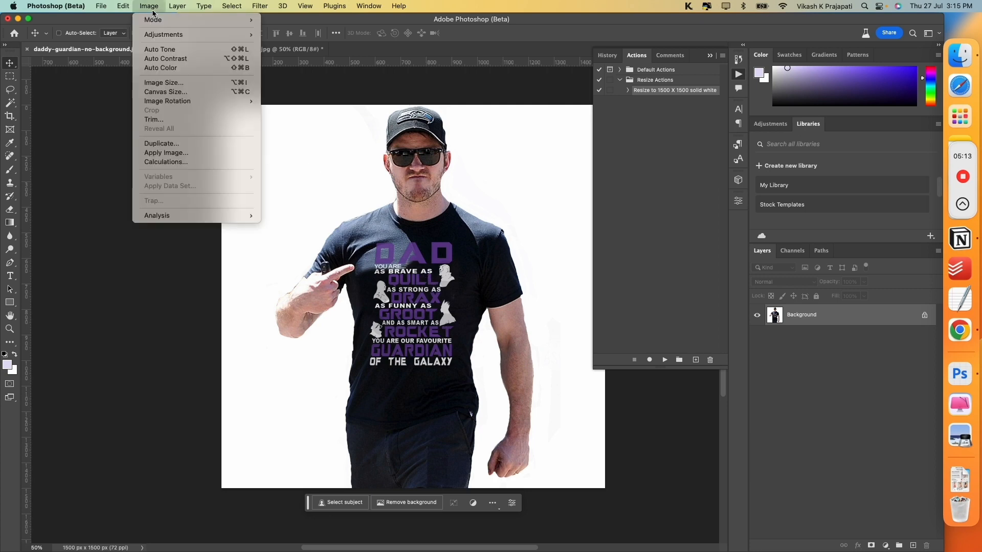
{"action": "left_click", "coordinate": [163, 82]}
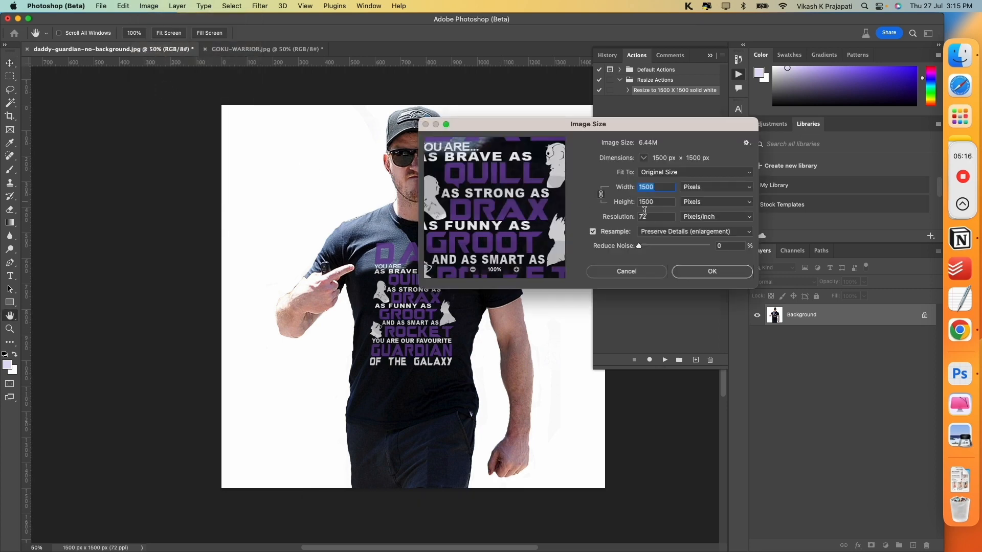
{"action": "left_click", "coordinate": [624, 273]}
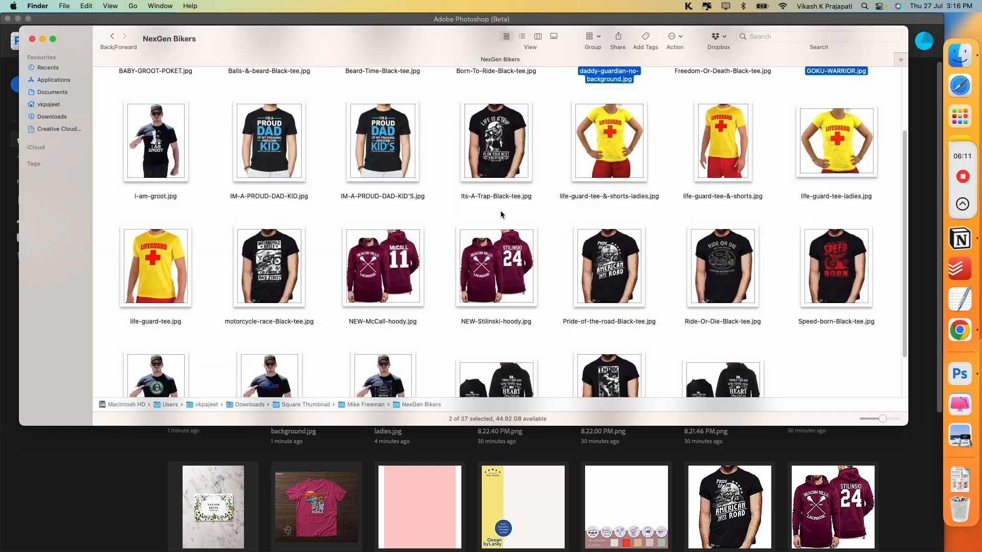
- Look through the product images in the NexGen Bikers folder in Finder, clear the selection and return to the parent folder
{"action": "scroll", "coordinate": [499, 210], "scroll_direction": "down", "scroll_amount": 3}
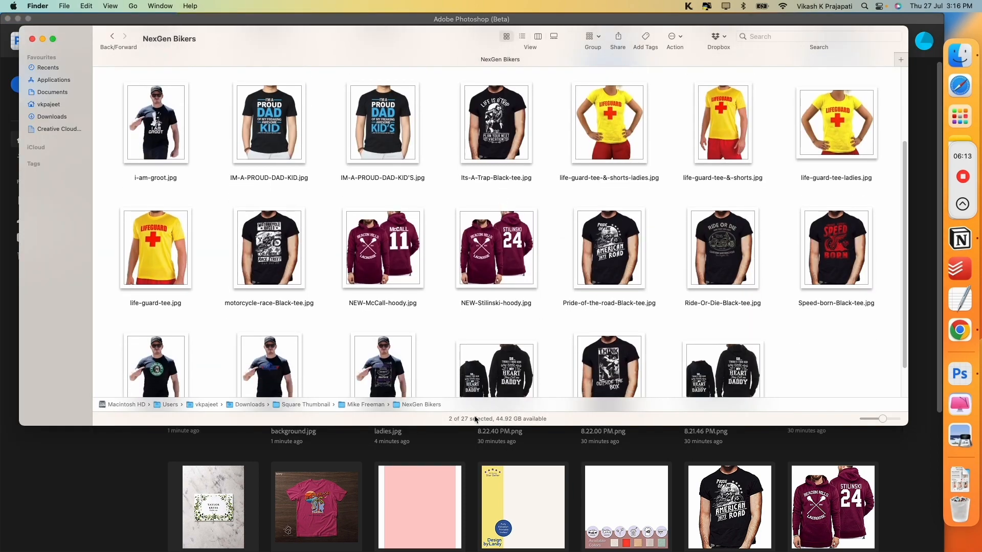
{"action": "scroll", "coordinate": [709, 283], "scroll_direction": "up", "scroll_amount": 3}
{"action": "scroll", "coordinate": [709, 283], "scroll_direction": "up", "scroll_amount": 2}
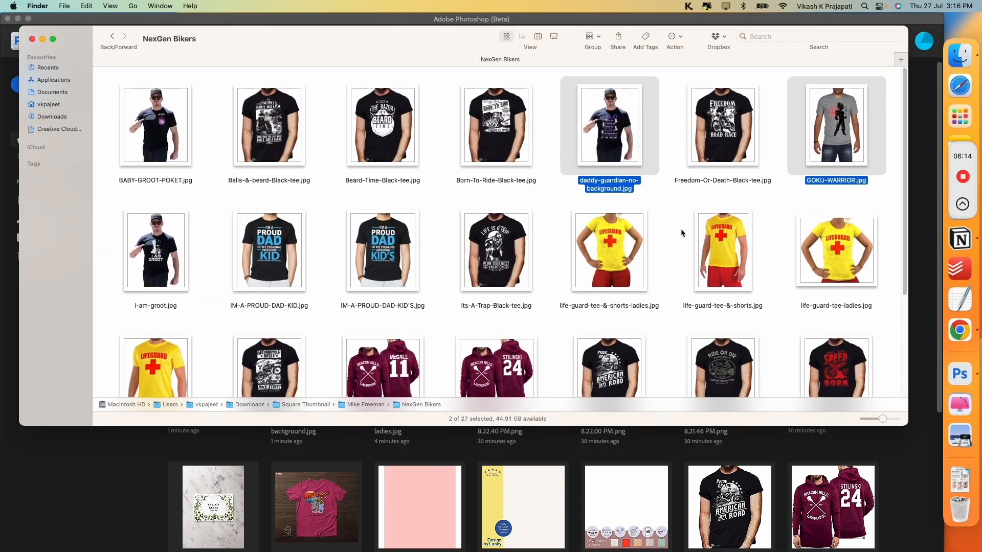
{"action": "left_click", "coordinate": [670, 187]}
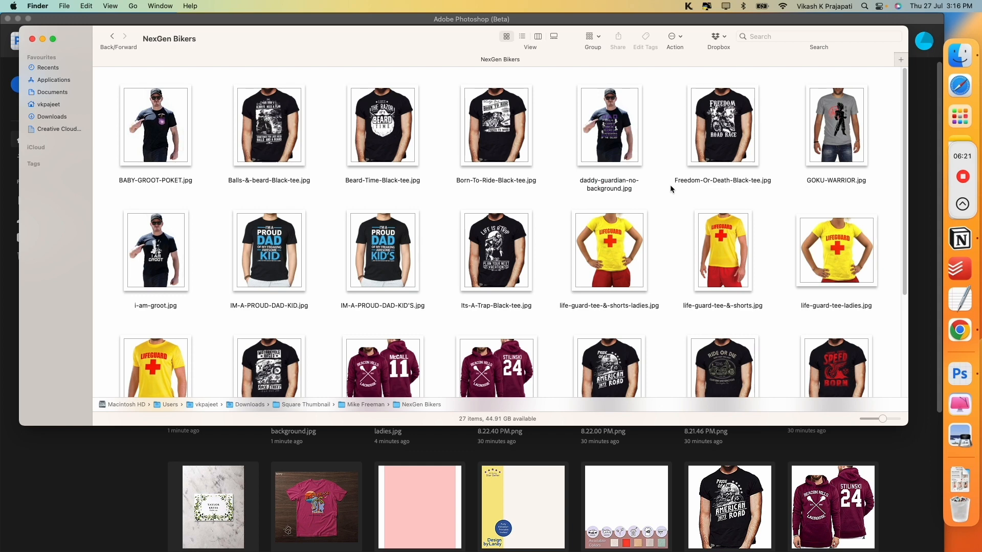
{"action": "key", "text": "super+bracketleft"}
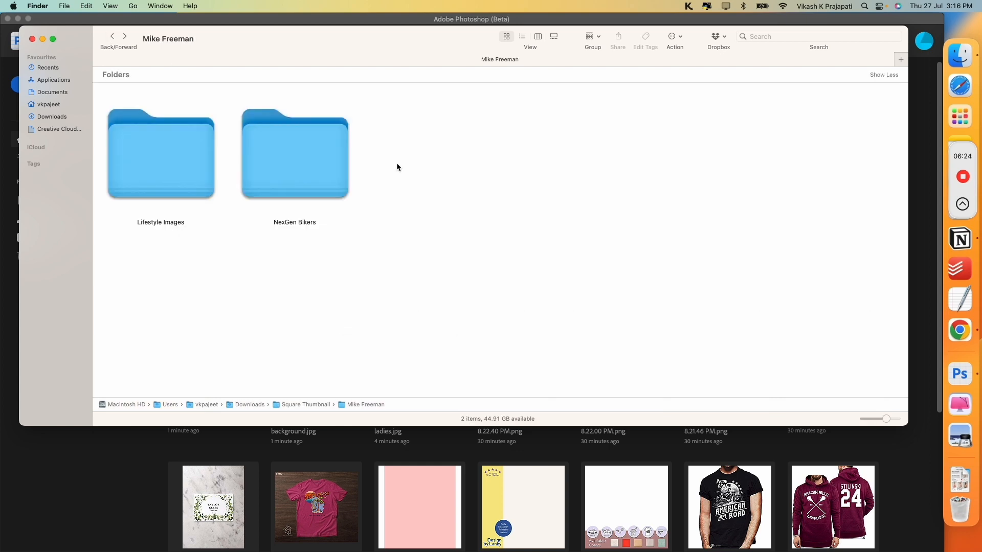
- Start the Image Processor script in Photoshop and choose the NexGen Bikers folder as the source of images to process
{"action": "left_click", "coordinate": [96, 475]}
{"action": "left_click", "coordinate": [102, 7]}
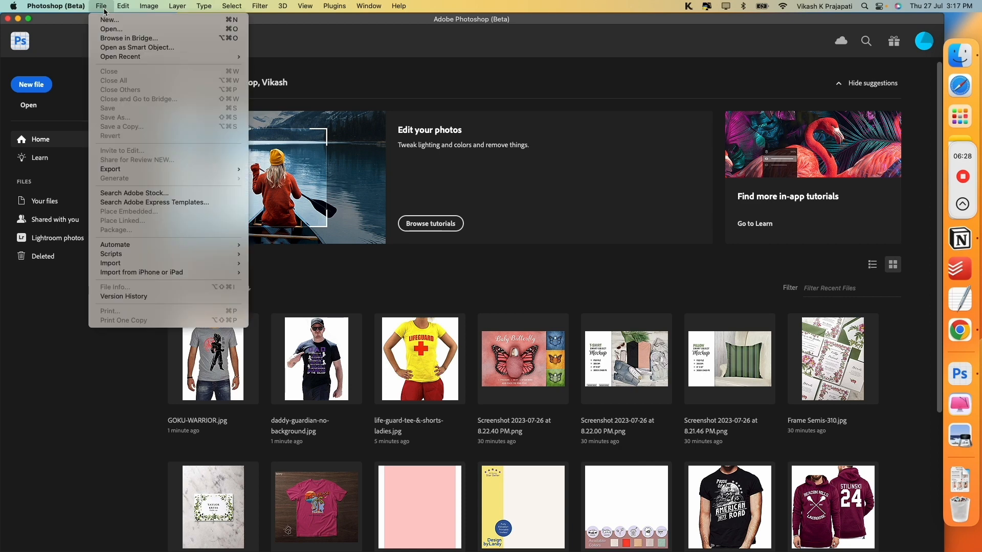
{"action": "mouse_move", "coordinate": [128, 260]}
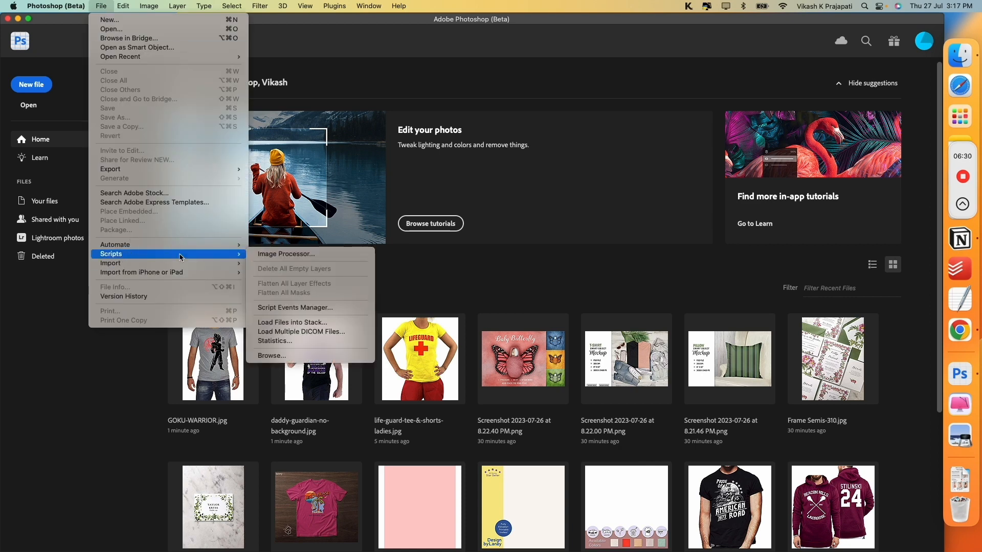
{"action": "left_click", "coordinate": [285, 258]}
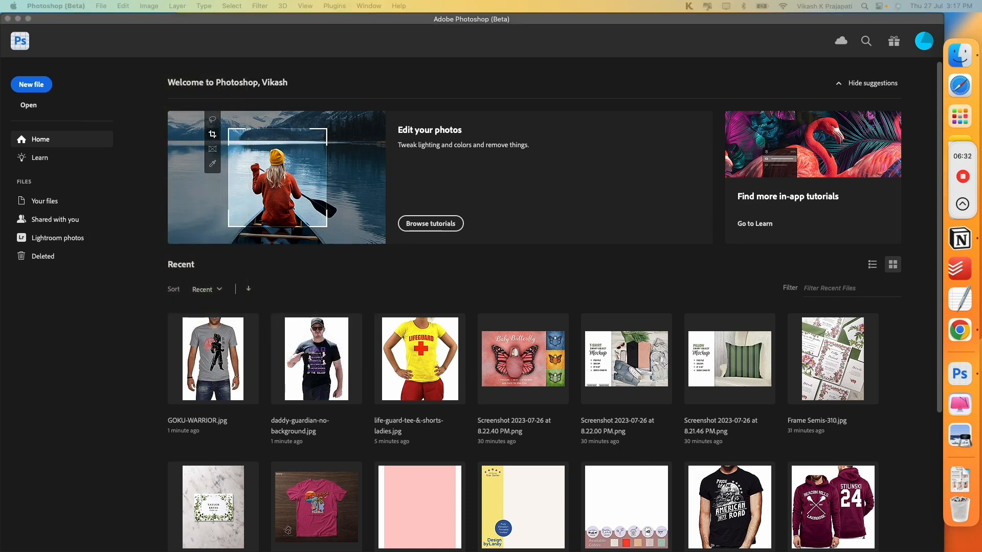
{"action": "left_click_drag", "start_coordinate": [832, 203], "coordinate": [456, 149]}
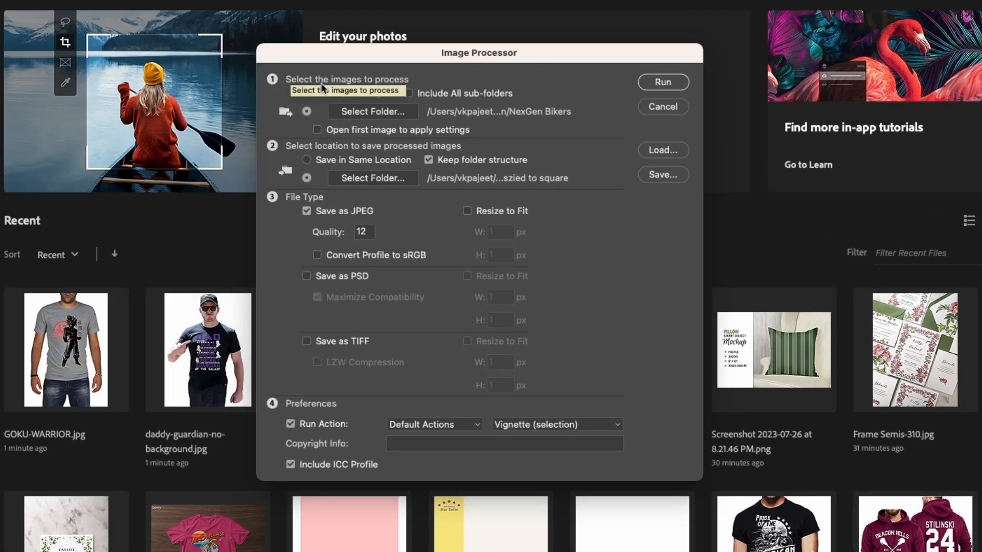
{"action": "left_click", "coordinate": [373, 111]}
{"action": "left_click", "coordinate": [615, 120]}
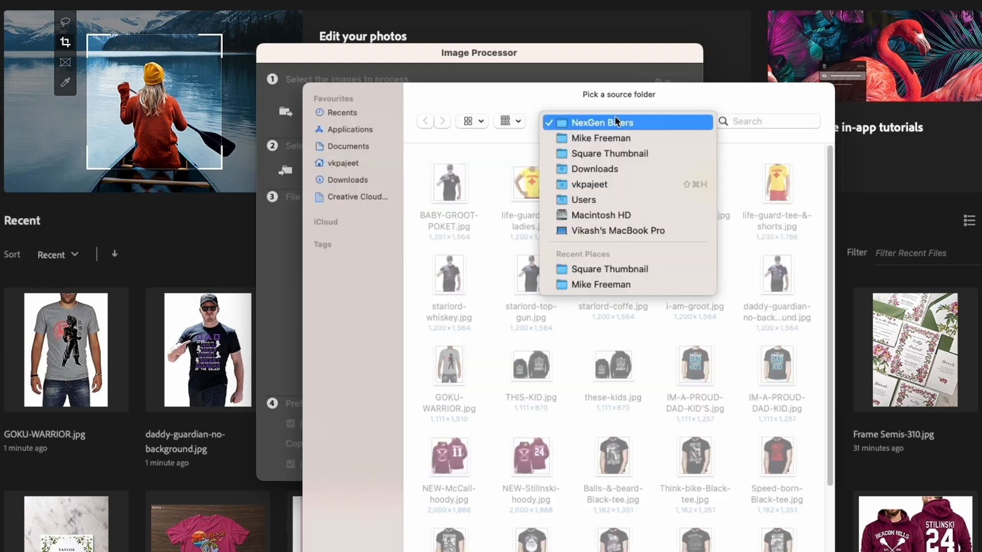
{"action": "left_click", "coordinate": [604, 126]}
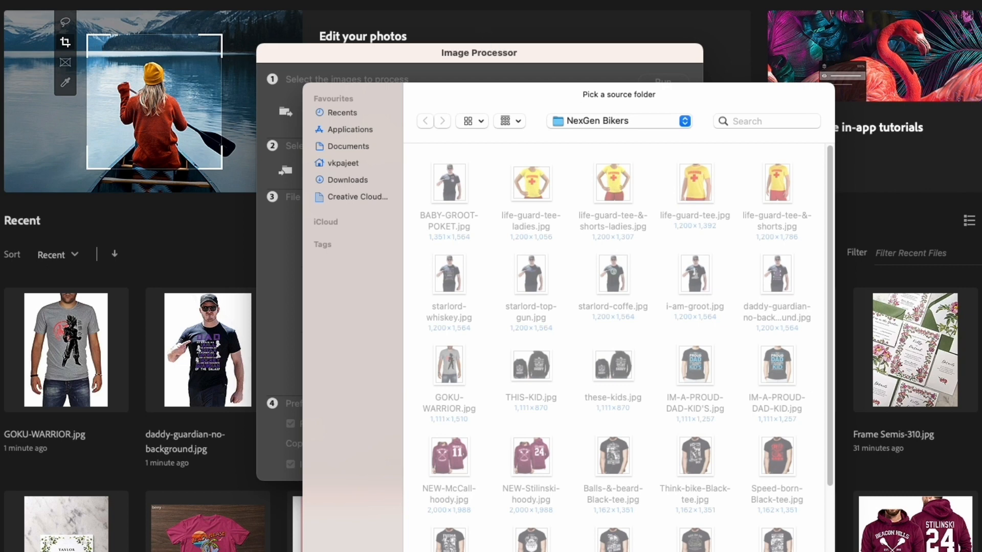
{"action": "left_click", "coordinate": [802, 551]}
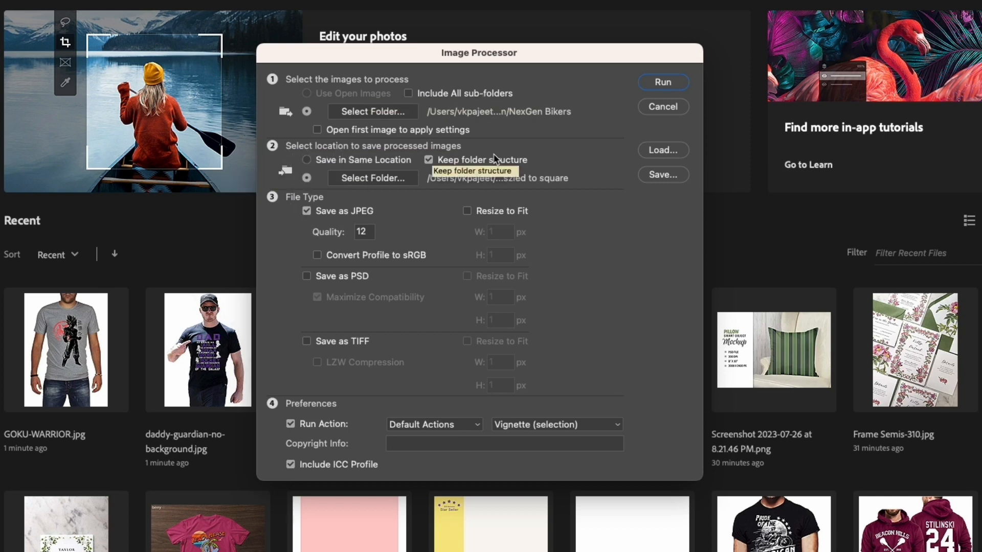
- Create a folder named Nexgen Resized Square beside the source folder and set it as the destination for the processed images
{"action": "left_click", "coordinate": [379, 180]}
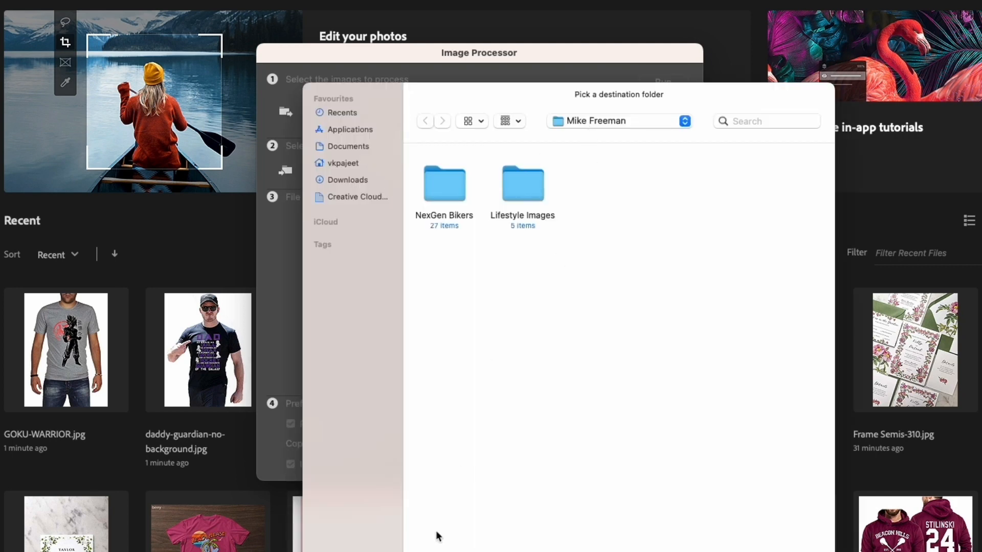
{"action": "left_click", "coordinate": [441, 551]}
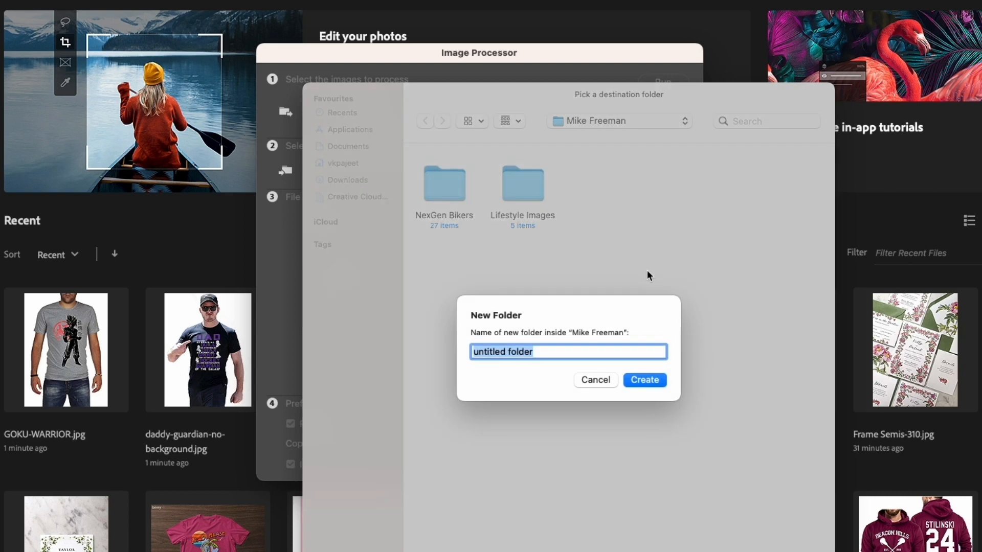
{"action": "type", "text": "Nexgen "}
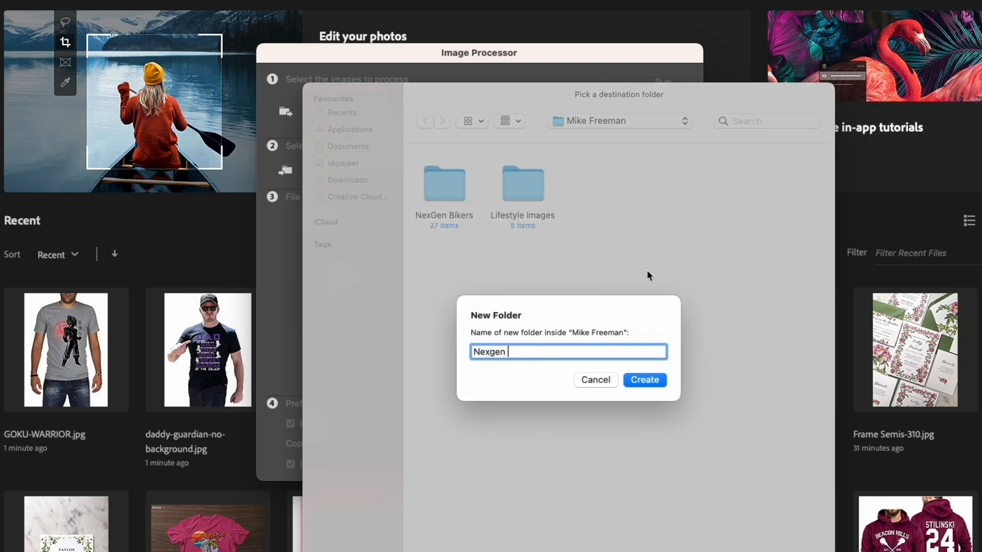
{"action": "type", "text": "Resized Square"}
{"action": "left_click", "coordinate": [653, 380]}
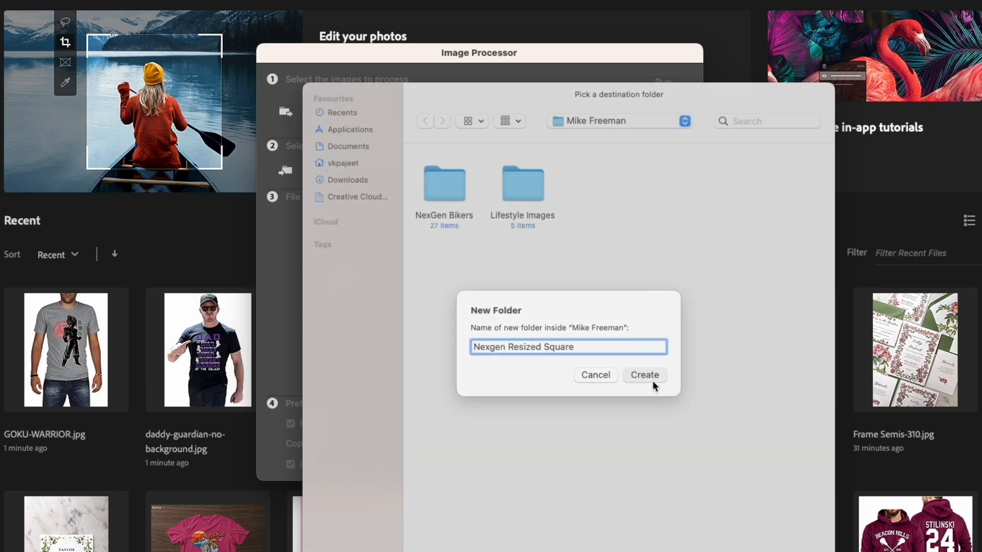
{"action": "left_click", "coordinate": [804, 551]}
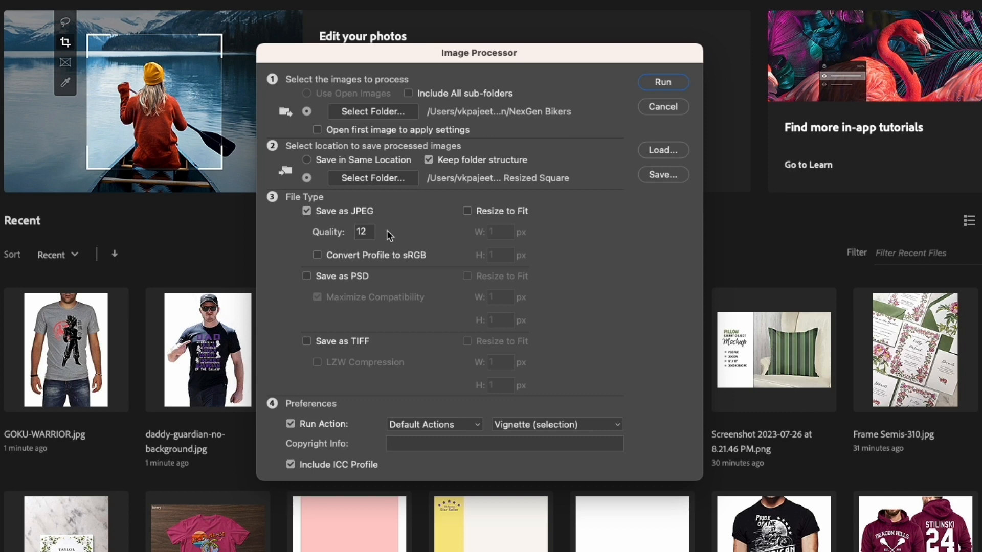
{"action": "left_click", "coordinate": [358, 234]}
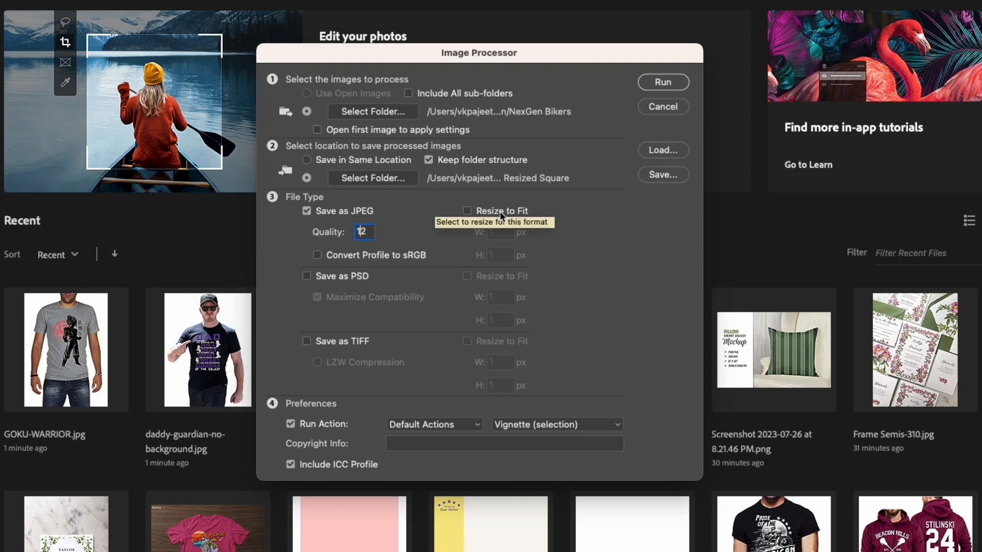
{"action": "left_click", "coordinate": [467, 211]}
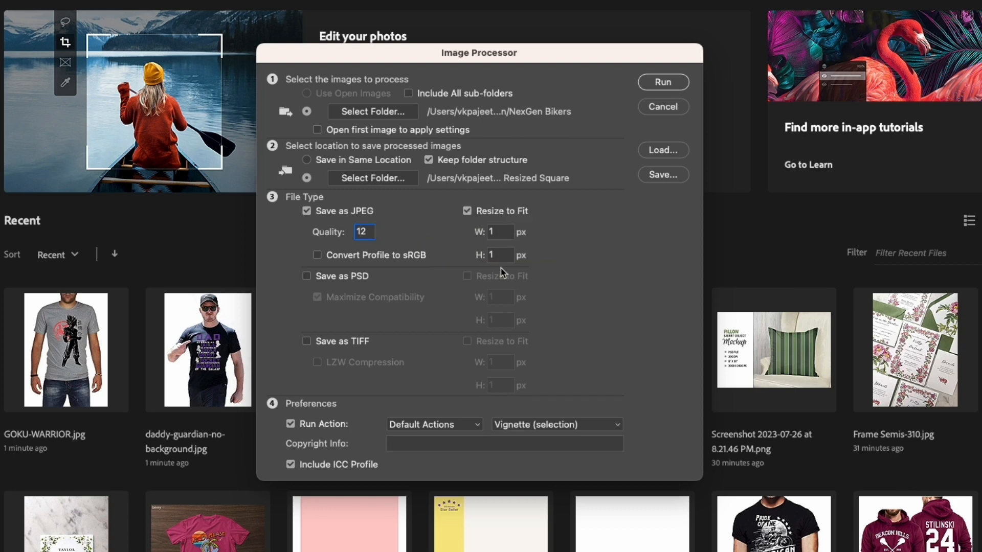
{"action": "left_click", "coordinate": [467, 211]}
- Set the Image Processor to run Resize to 1500 X 1500 solid white from the Resize Actions set, and process the folder
{"action": "left_click", "coordinate": [419, 428]}
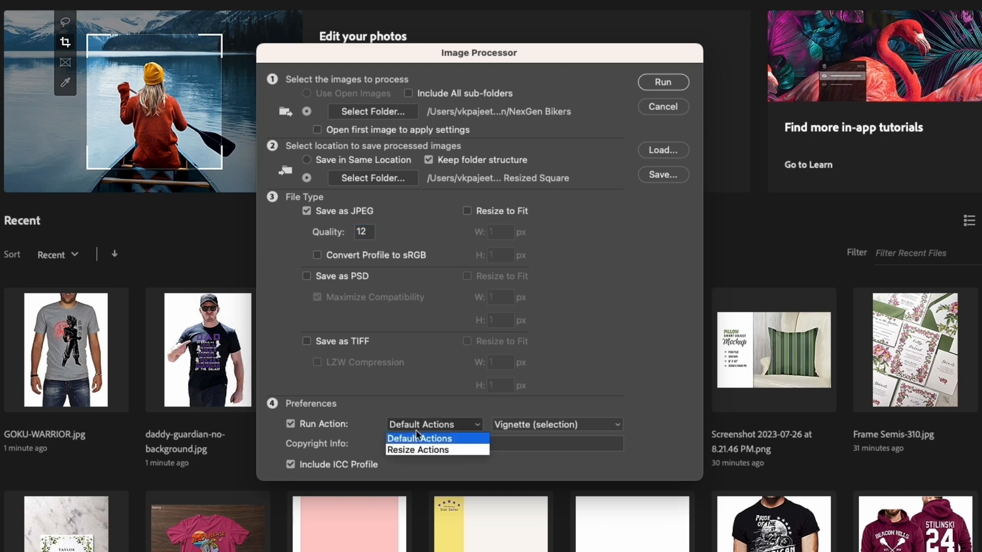
{"action": "left_click", "coordinate": [413, 451]}
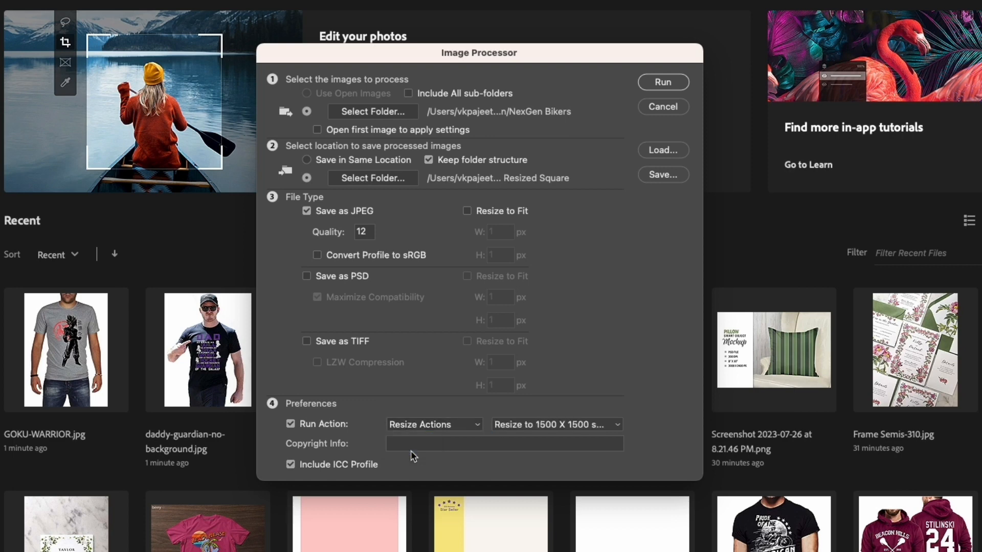
{"action": "left_click", "coordinate": [548, 426]}
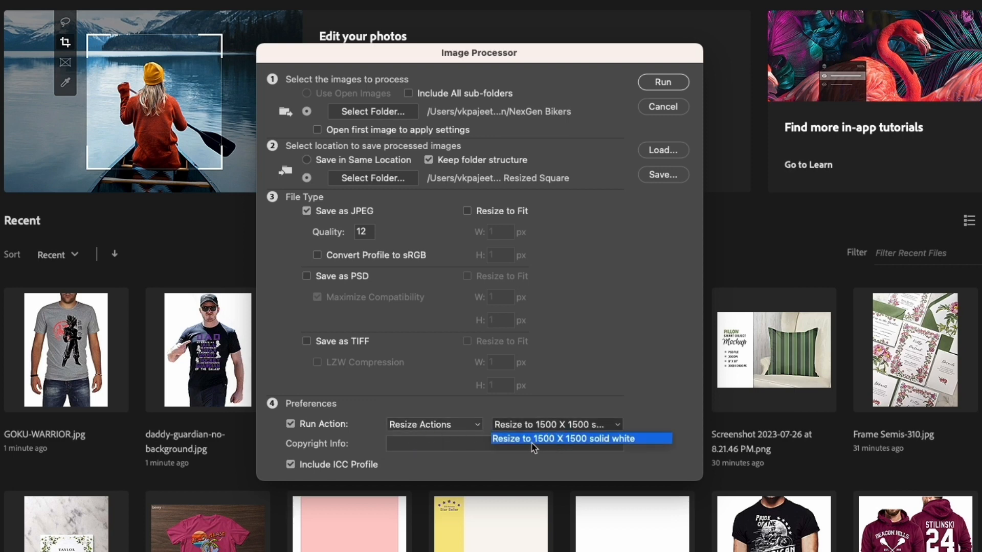
{"action": "left_click", "coordinate": [526, 441]}
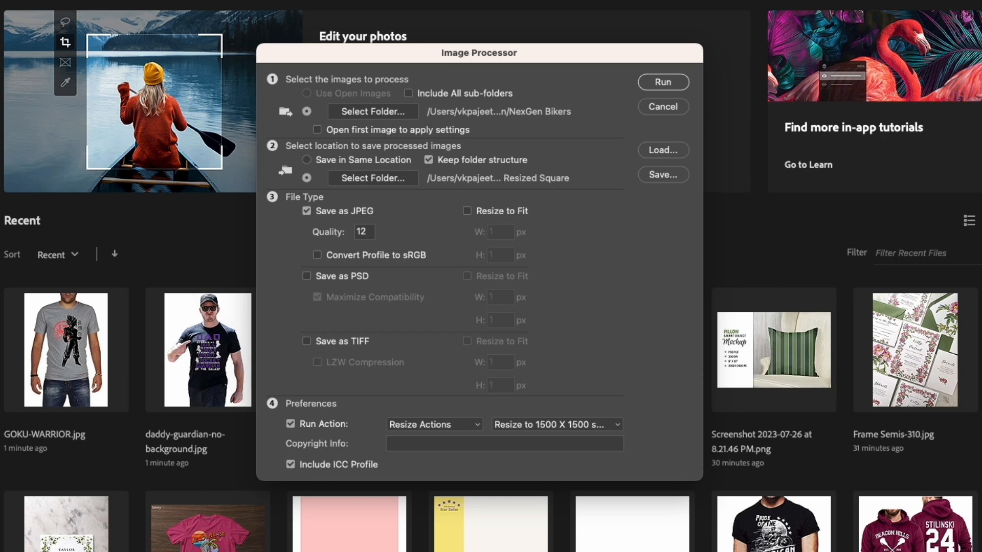
{"action": "left_click", "coordinate": [662, 83]}
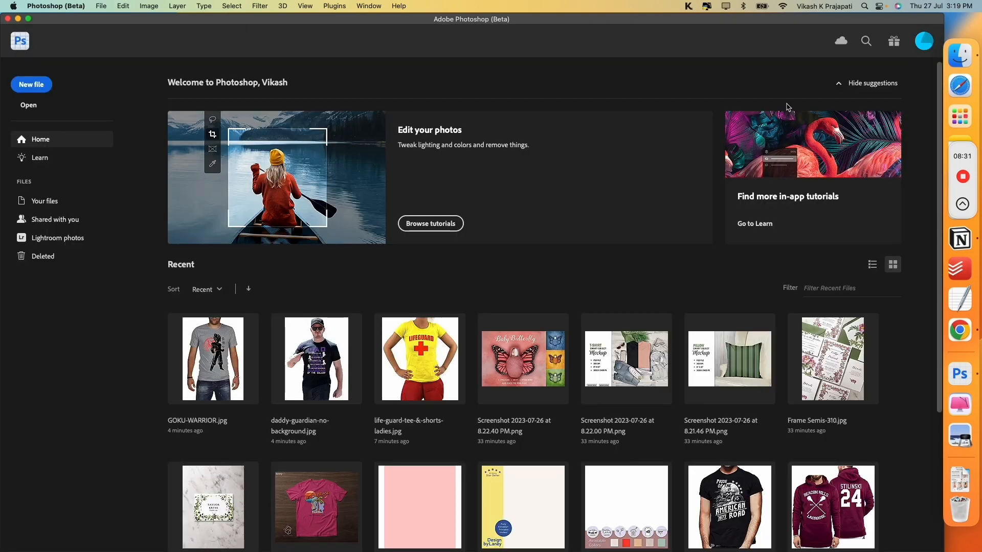
- Open the Nexgen Resized Square folder in Finder and open its images from BABY-GROOT-POKET.jpg to i-am-groot.jpg in Photoshop
{"action": "left_click", "coordinate": [961, 61]}
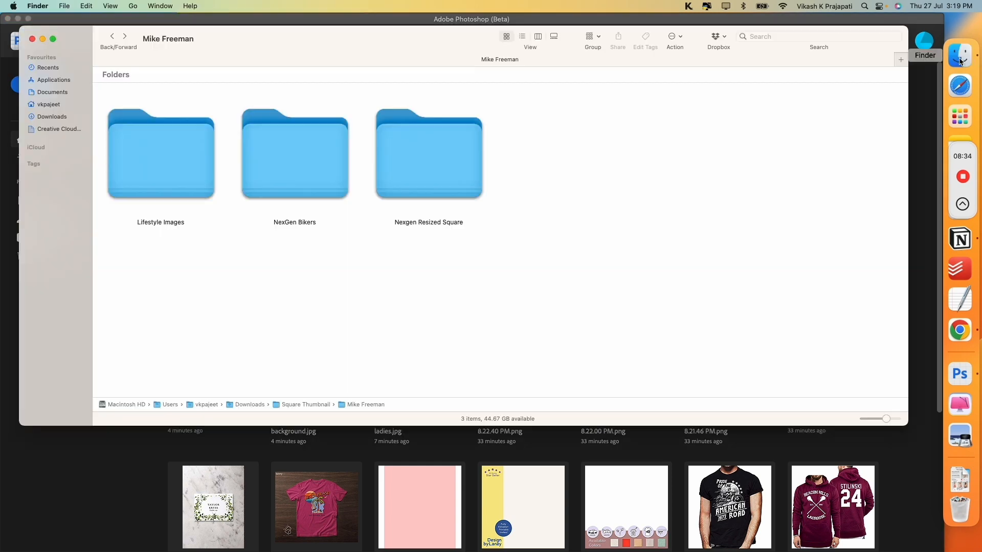
{"action": "left_click", "coordinate": [427, 167]}
{"action": "double_click", "coordinate": [428, 167]}
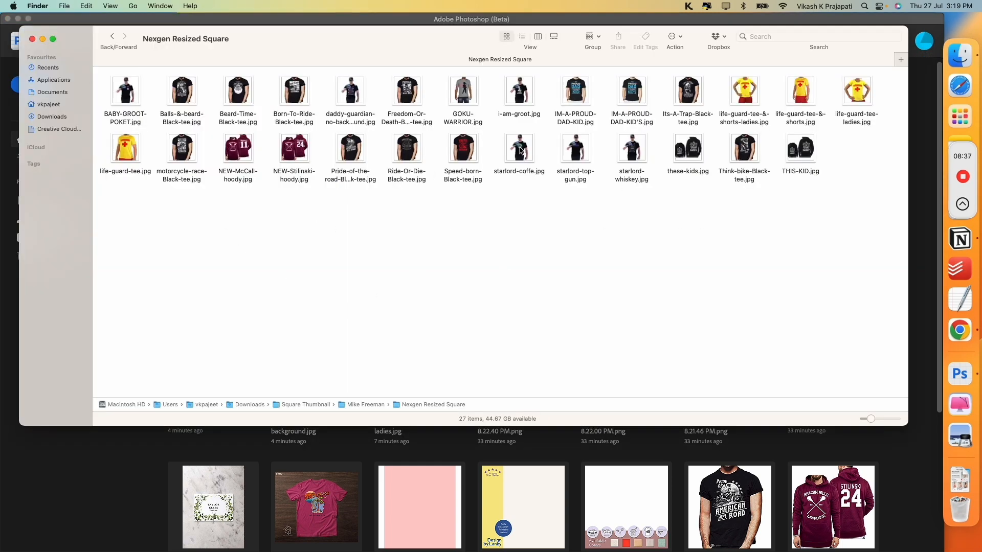
{"action": "left_click_drag", "start_coordinate": [103, 74], "coordinate": [525, 105]}
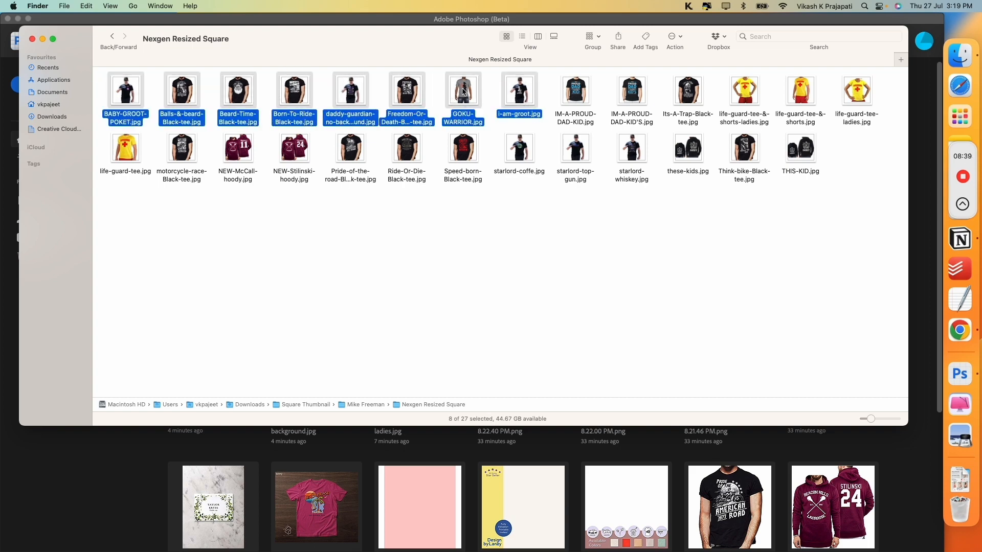
{"action": "right_click", "coordinate": [462, 88]}
{"action": "mouse_move", "coordinate": [513, 118]}
{"action": "left_click", "coordinate": [674, 159]}
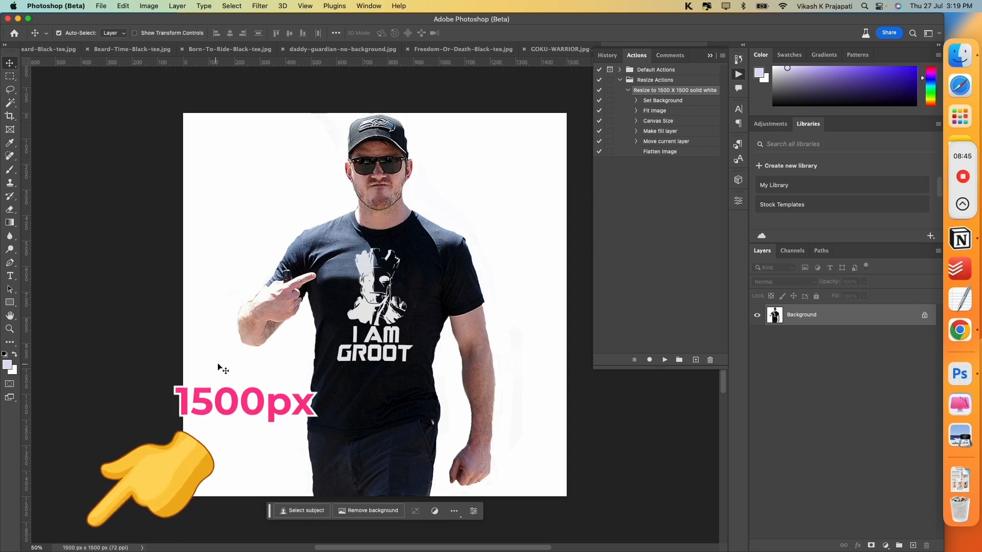
- Inspect the opened resized images one after another, closing each after viewing
{"action": "key", "text": "super+w"}
{"action": "key", "text": "super+w"}
{"action": "key", "text": "super+w"}
{"action": "key", "text": "super+w"}
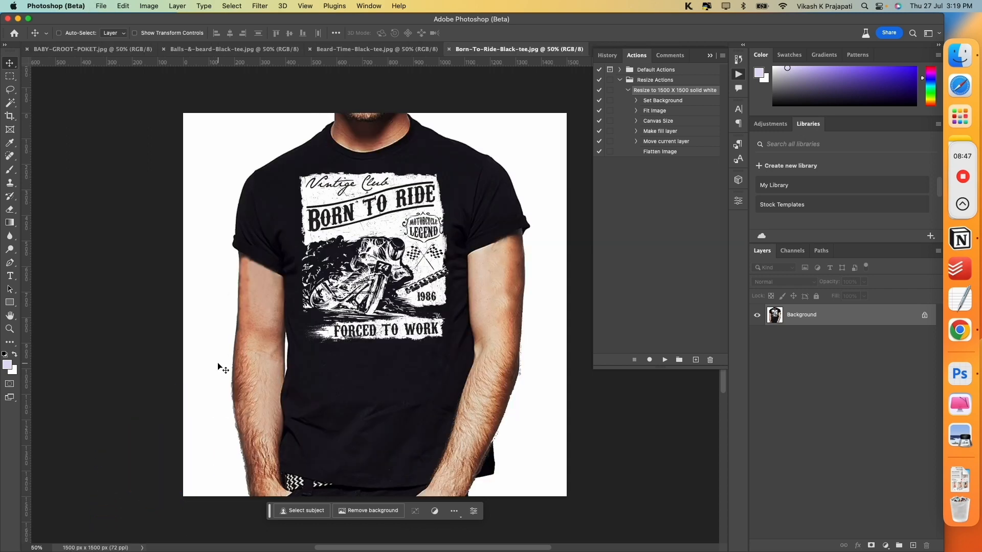
{"action": "key", "text": "super+w"}
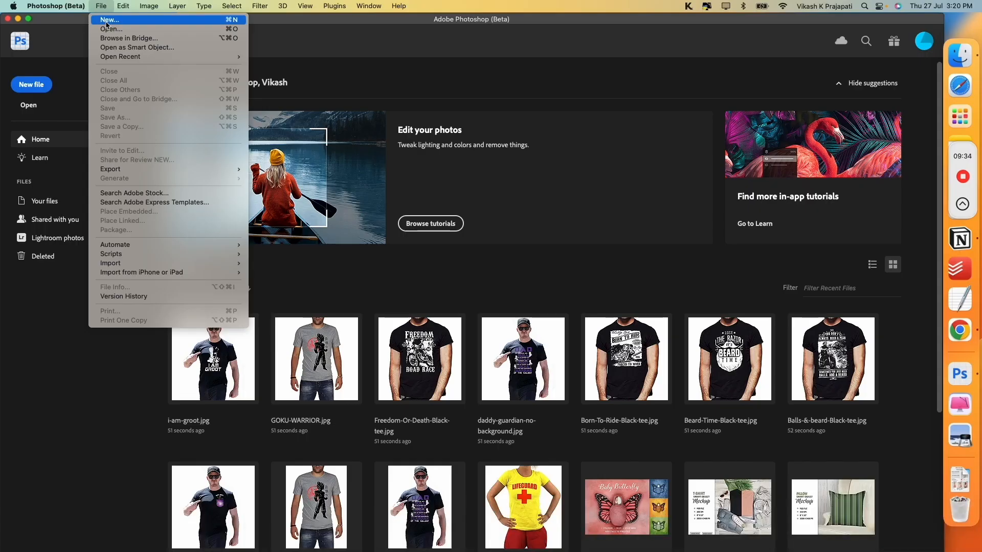
- Create a new 1500 x 1500 pixel document at 72 pixels/inch with RGB color and a white background
{"action": "left_click", "coordinate": [106, 25]}
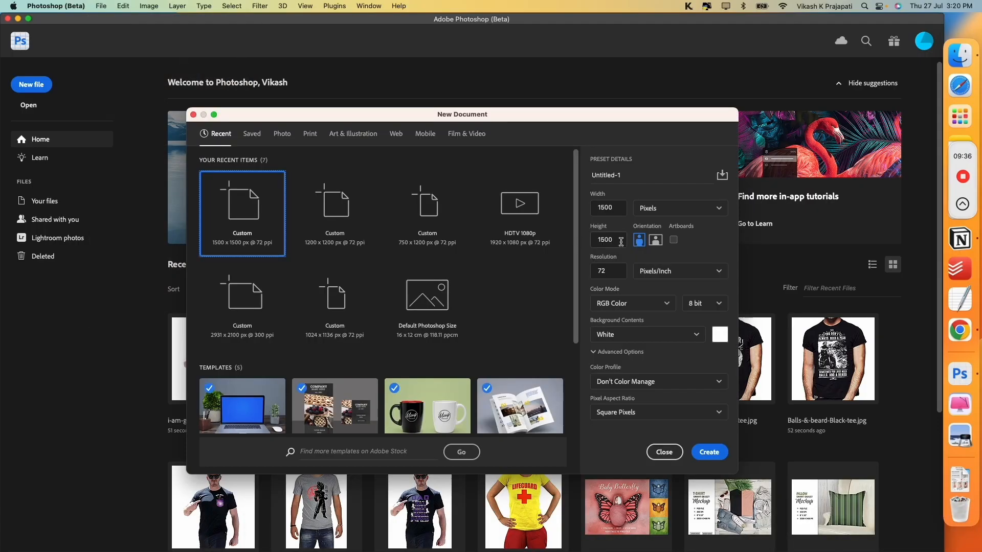
{"action": "left_click_drag", "start_coordinate": [620, 208], "coordinate": [586, 207]}
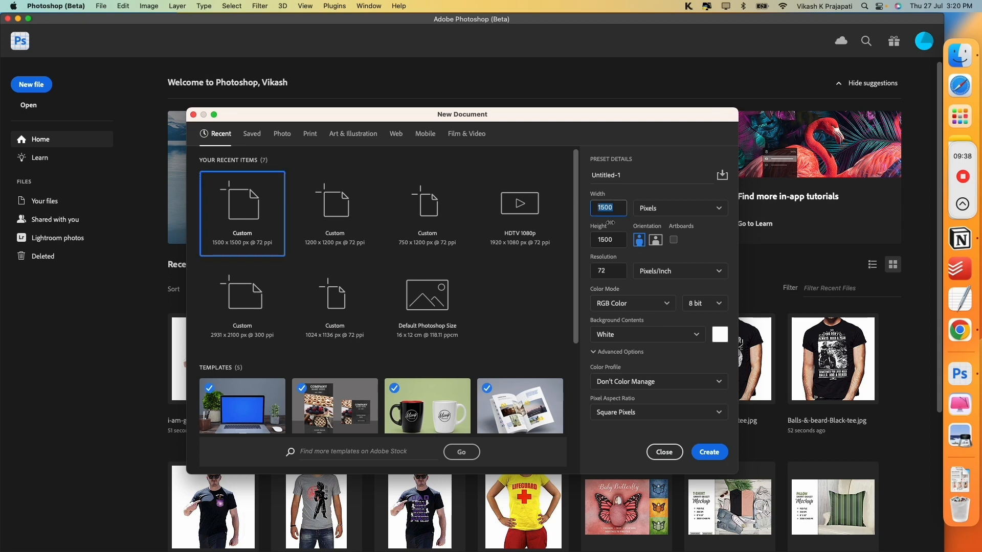
{"action": "double_click", "coordinate": [619, 241]}
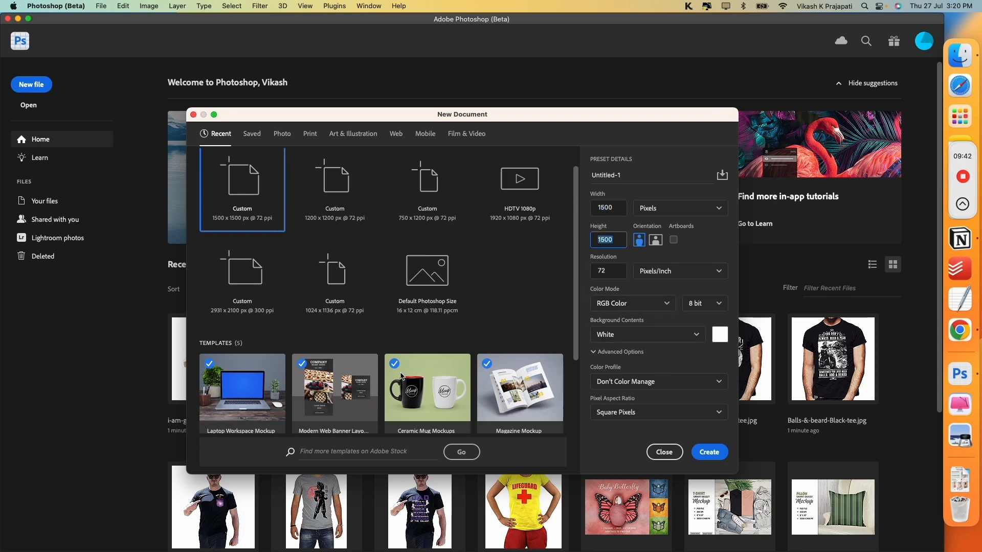
{"action": "left_click", "coordinate": [709, 452]}
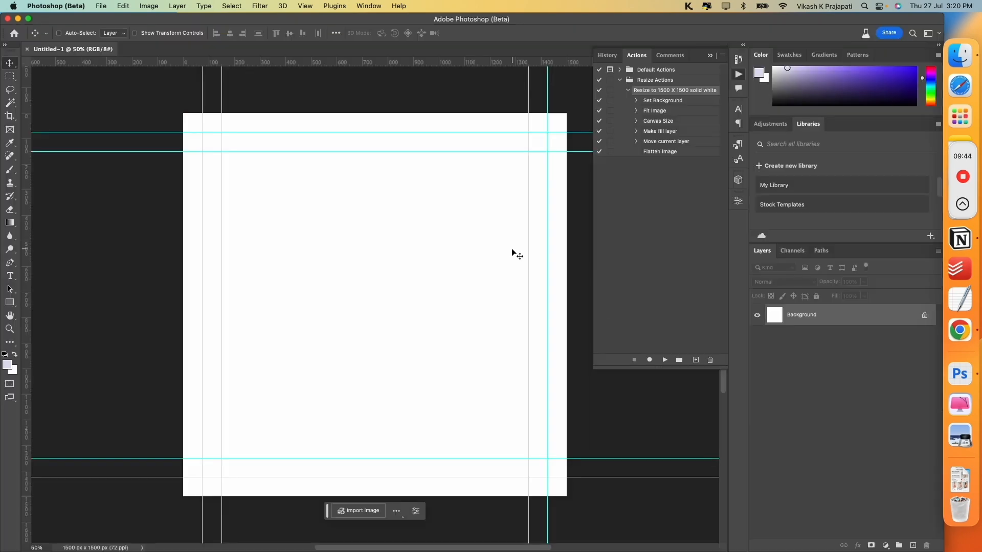
- Collapse the Actions panel and clear all guides from the new document
{"action": "left_click", "coordinate": [738, 75]}
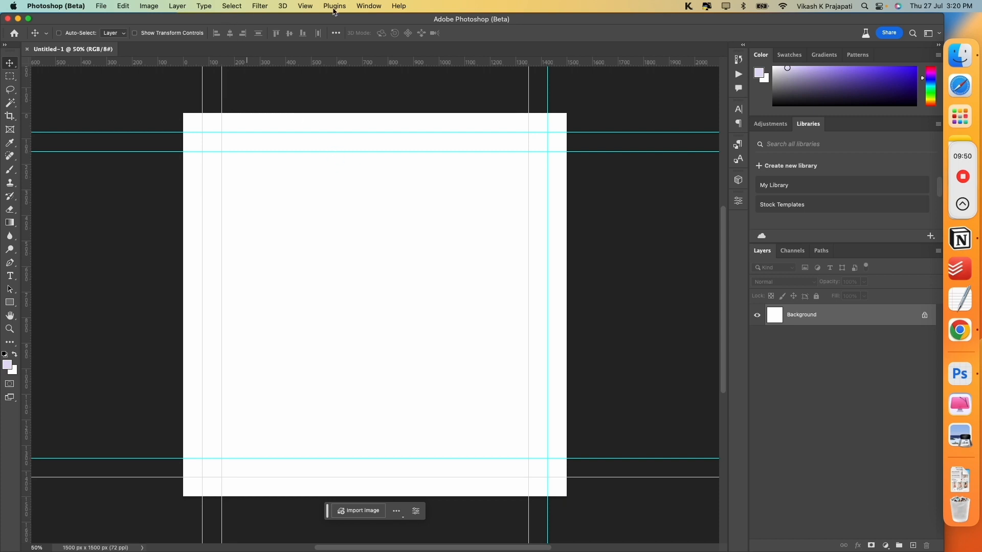
{"action": "left_click", "coordinate": [303, 6]}
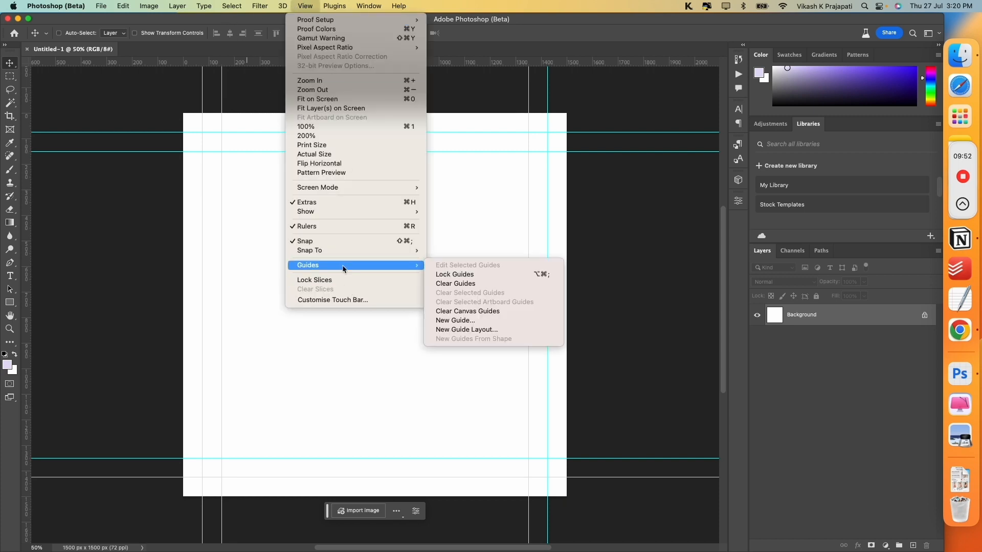
{"action": "left_click", "coordinate": [476, 284]}
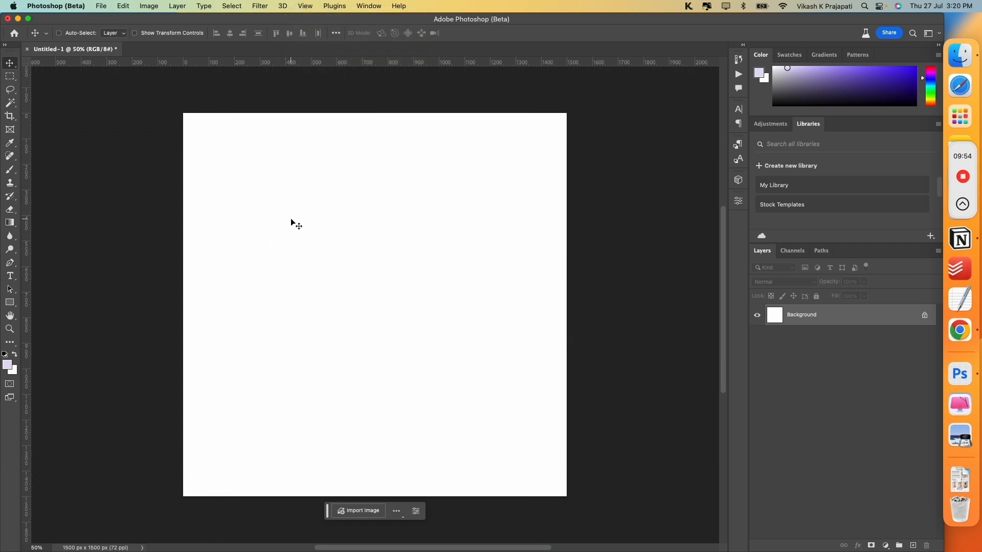
- Unlock the background, add a Solid Color fill layer in white (ffffff), and delete the original white layer beneath it
{"action": "left_click", "coordinate": [925, 316]}
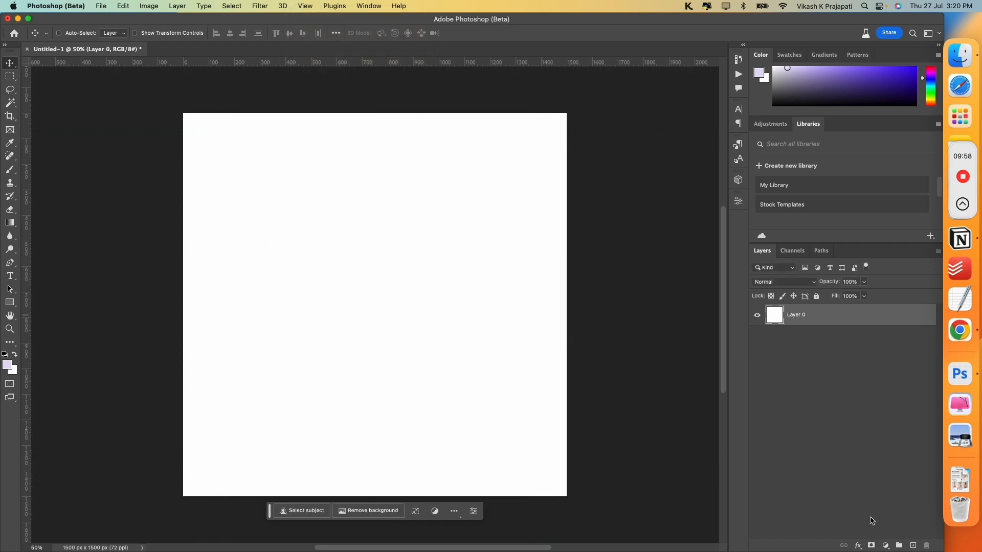
{"action": "left_click", "coordinate": [885, 545]}
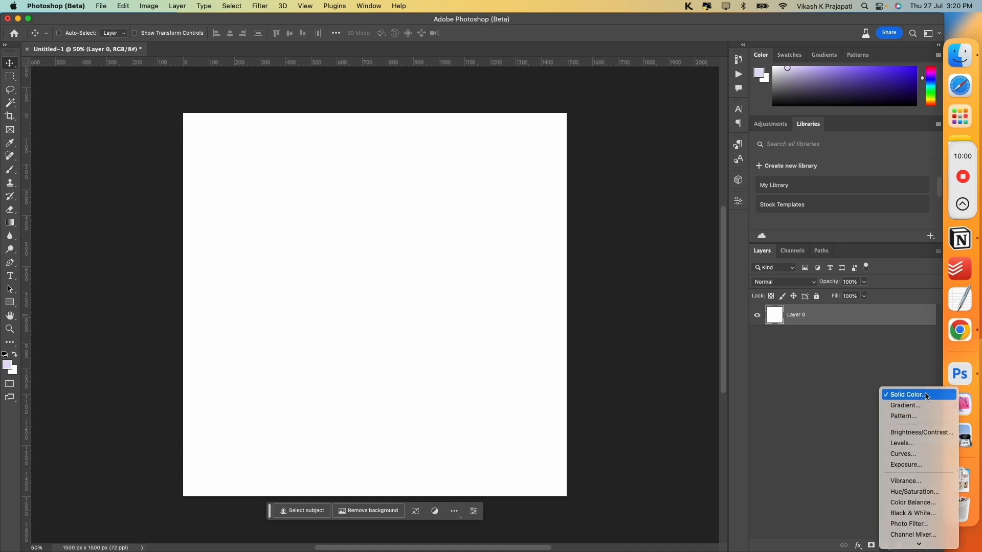
{"action": "left_click", "coordinate": [908, 394]}
{"action": "left_click_drag", "start_coordinate": [425, 380], "coordinate": [358, 316]}
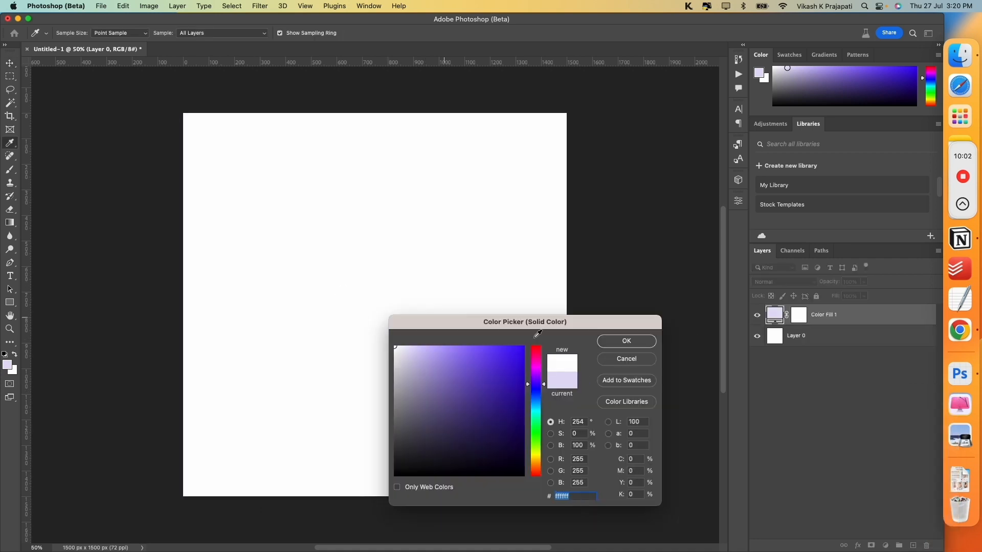
{"action": "left_click", "coordinate": [626, 341]}
{"action": "left_click", "coordinate": [823, 336]}
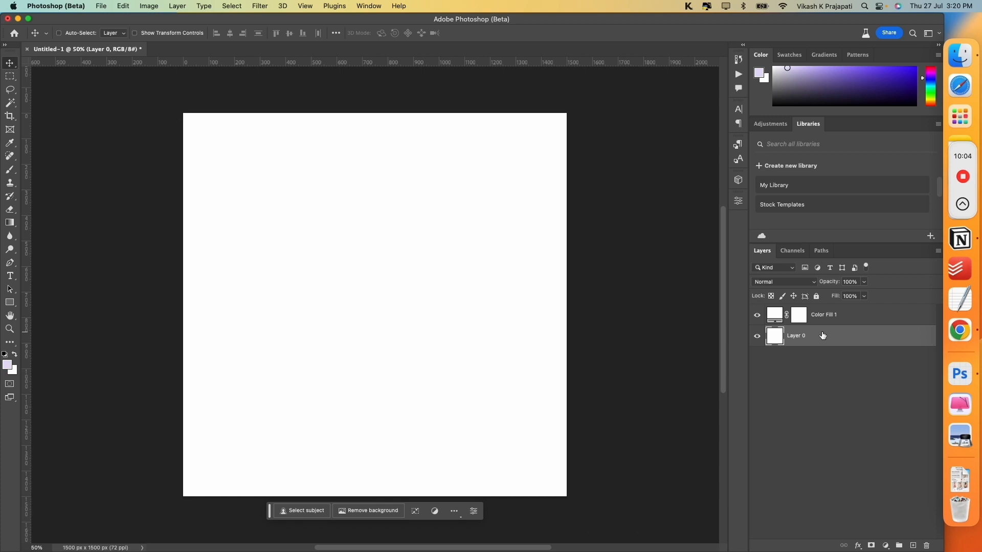
{"action": "key", "text": "Delete"}
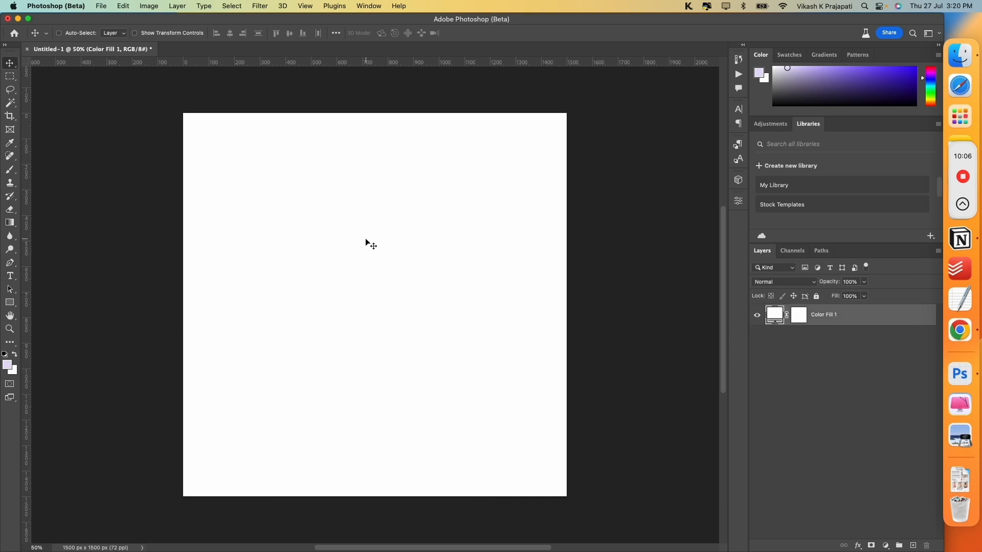
- Place the life-guard-tee-&-shorts-ladies image from the NexGen Bikers folder in Finder into the Photoshop document
{"action": "left_click", "coordinate": [959, 56]}
{"action": "left_click", "coordinate": [276, 220]}
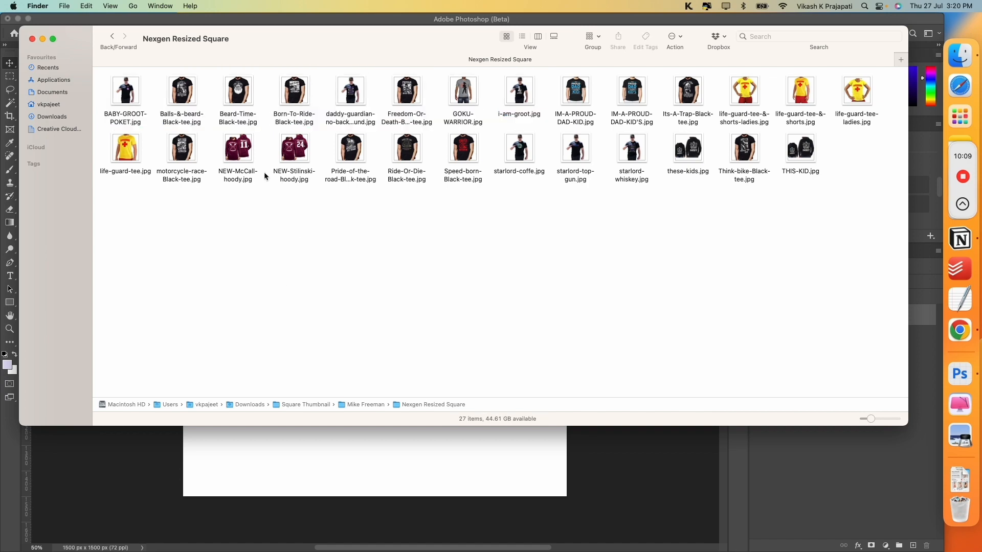
{"action": "left_click", "coordinate": [112, 36]}
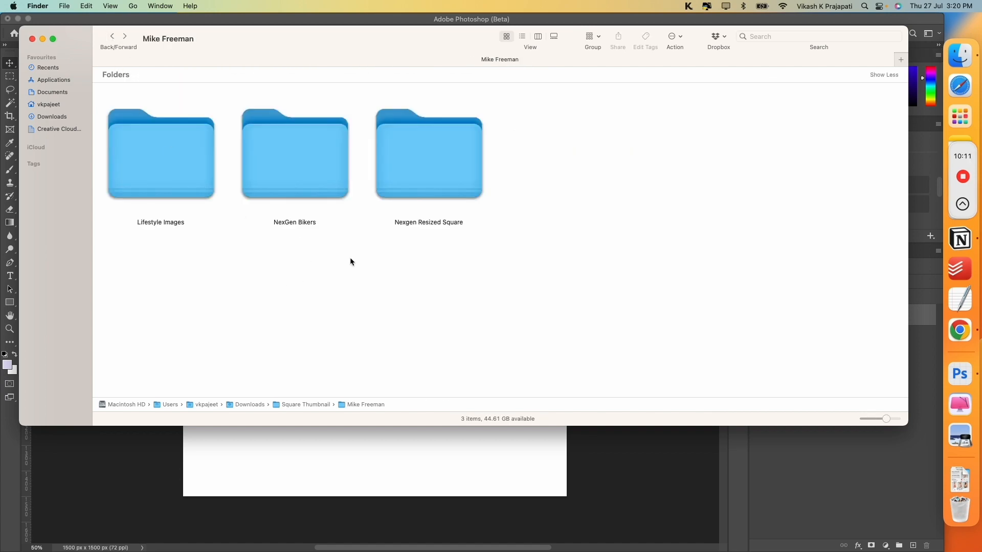
{"action": "left_click", "coordinate": [316, 183]}
{"action": "double_click", "coordinate": [316, 184]}
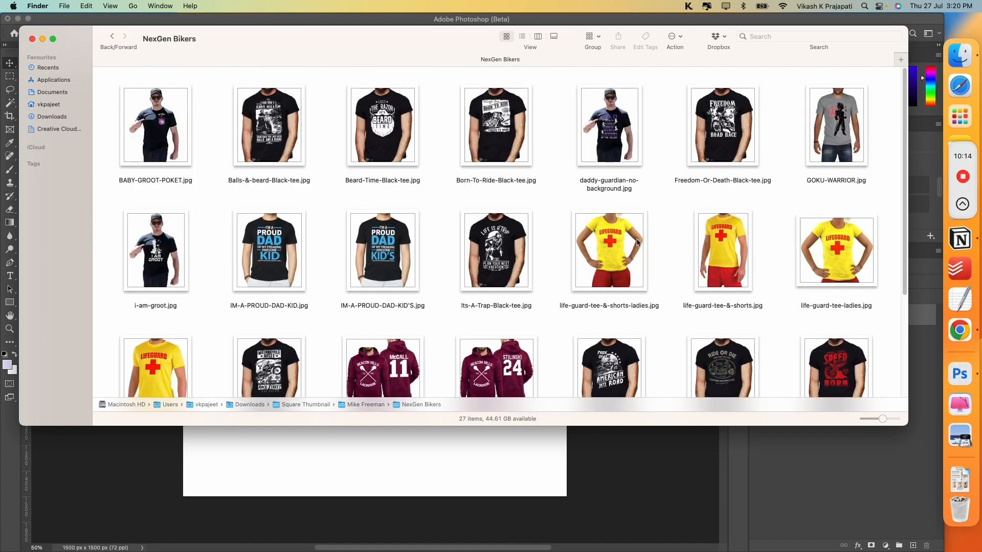
{"action": "left_click", "coordinate": [612, 245]}
{"action": "left_click_drag", "start_coordinate": [612, 244], "coordinate": [379, 438]}
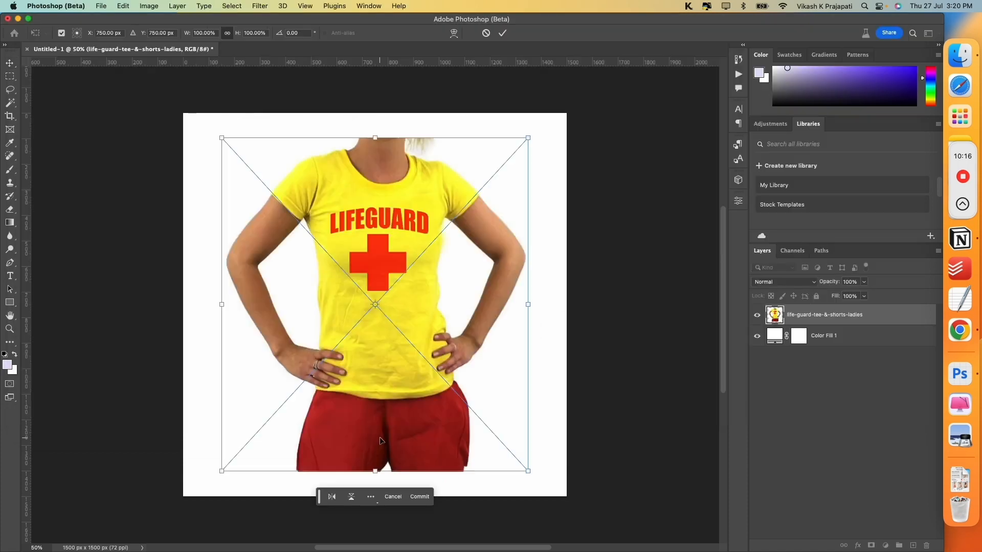
{"action": "key", "text": "Return"}
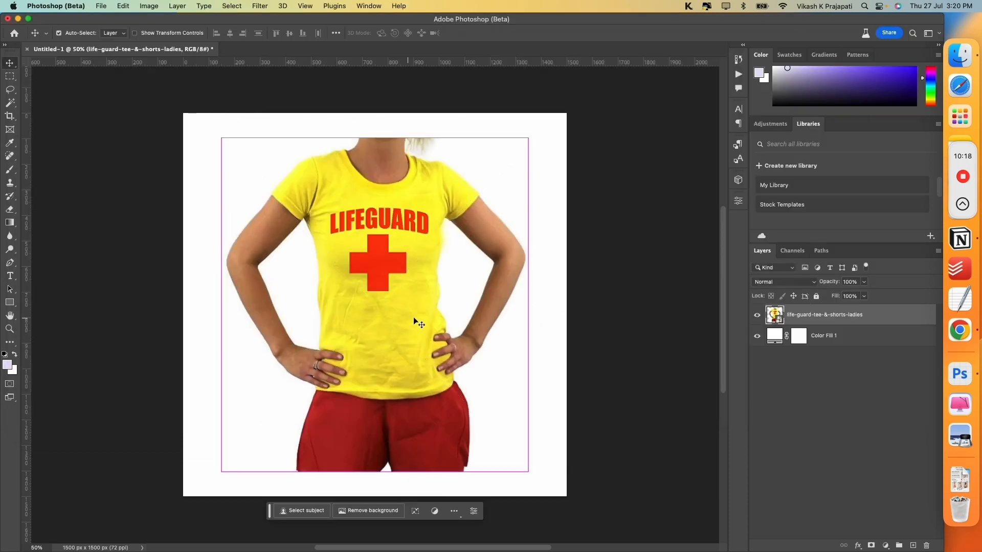
- Scale the placed lifeguard image proportionally so it spans the full canvas height
{"action": "key", "text": "ctrl+t"}
{"action": "left_click_drag", "start_coordinate": [376, 137], "coordinate": [375, 113]}
{"action": "left_click_drag", "start_coordinate": [376, 472], "coordinate": [376, 496]}
{"action": "key", "text": "Return"}
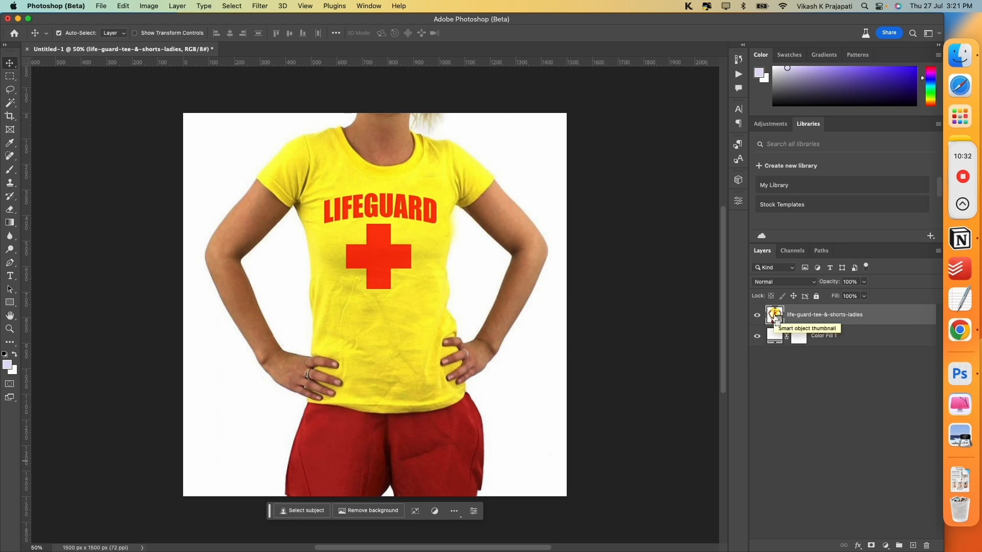
- Load the lifeguard image's outline as a selection, fill it with color ffcbcb on a new layer, and deselect
{"action": "left_click", "coordinate": [776, 320], "text": "super"}
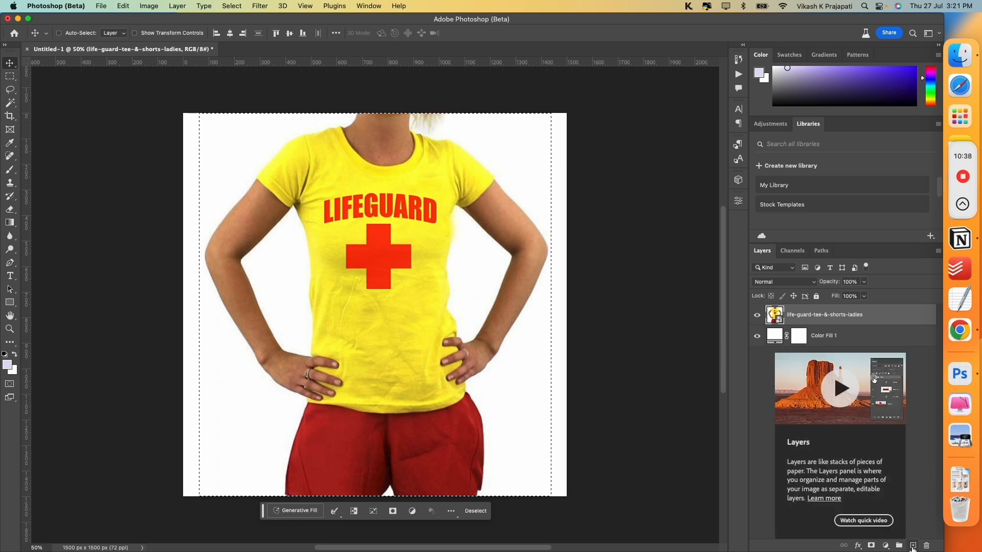
{"action": "left_click", "coordinate": [913, 546]}
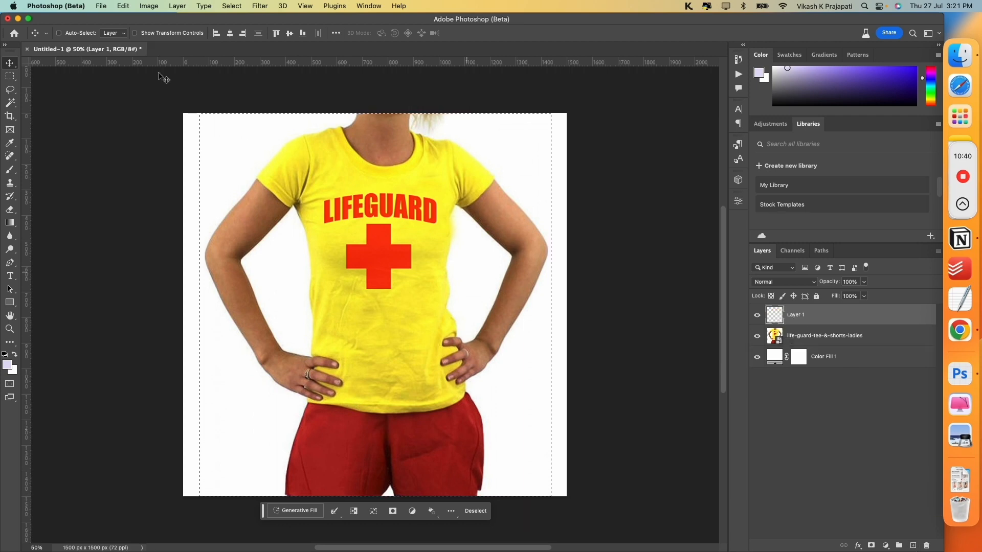
{"action": "left_click", "coordinate": [123, 6]}
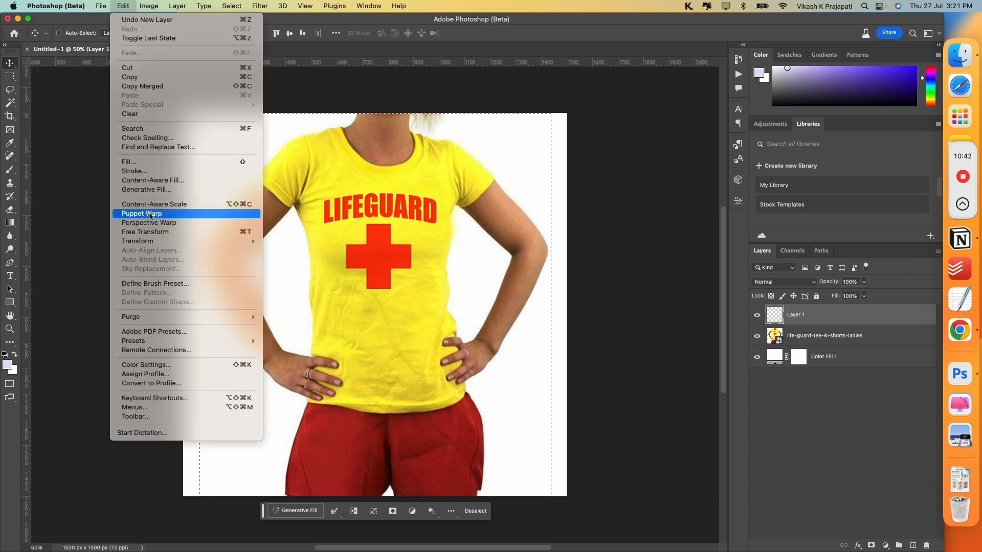
{"action": "left_click", "coordinate": [154, 162]}
{"action": "left_click", "coordinate": [286, 149]}
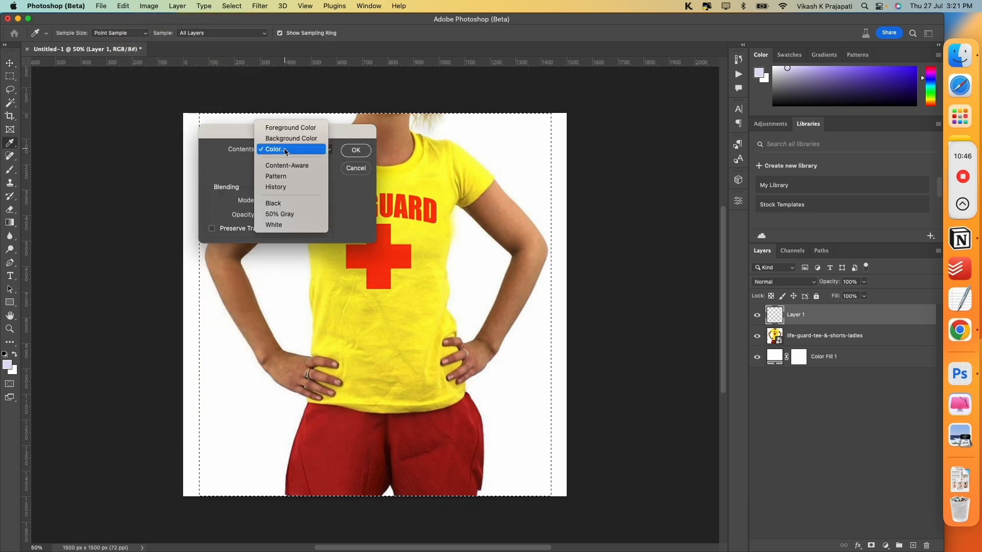
{"action": "left_click", "coordinate": [285, 151]}
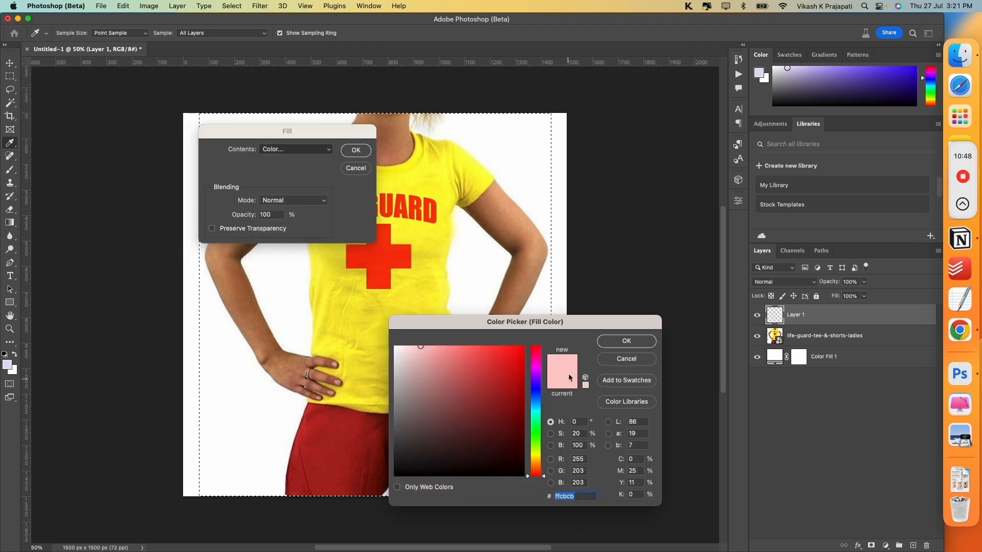
{"action": "left_click", "coordinate": [628, 342]}
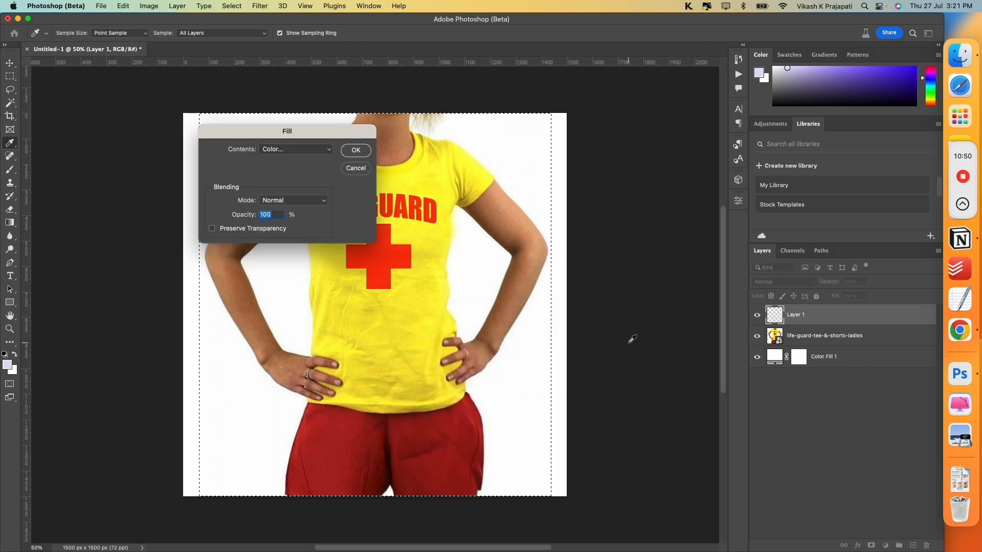
{"action": "left_click", "coordinate": [356, 150]}
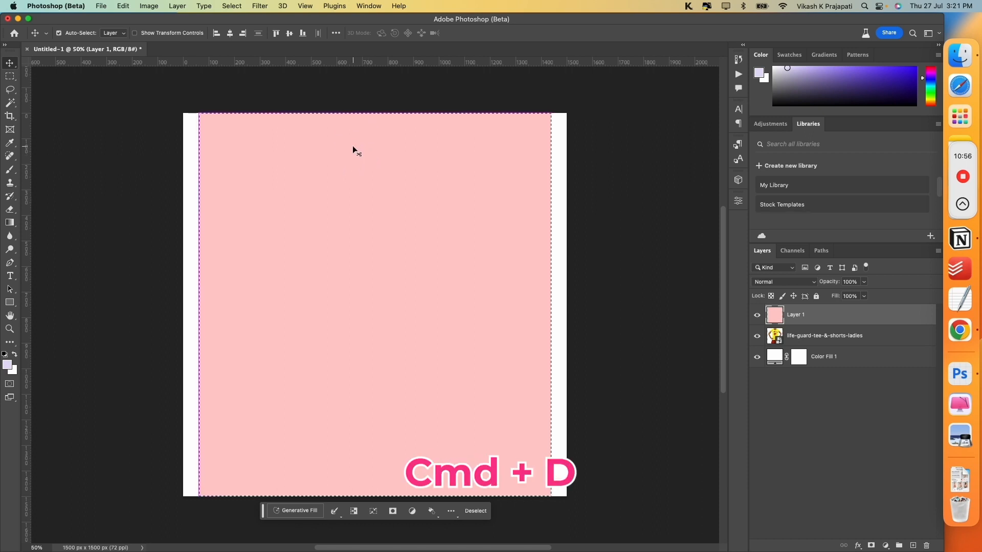
{"action": "key", "text": "super+d"}
- Delete the lifeguard image layer and convert the pink-filled layer to a smart object
{"action": "left_click", "coordinate": [837, 340]}
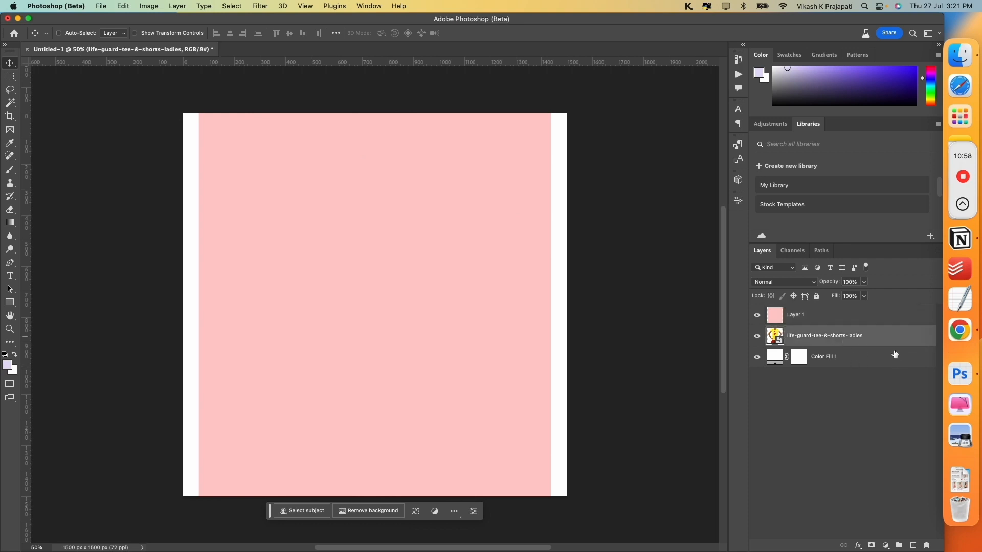
{"action": "left_click_drag", "start_coordinate": [863, 337], "coordinate": [926, 545]}
{"action": "left_click", "coordinate": [808, 318]}
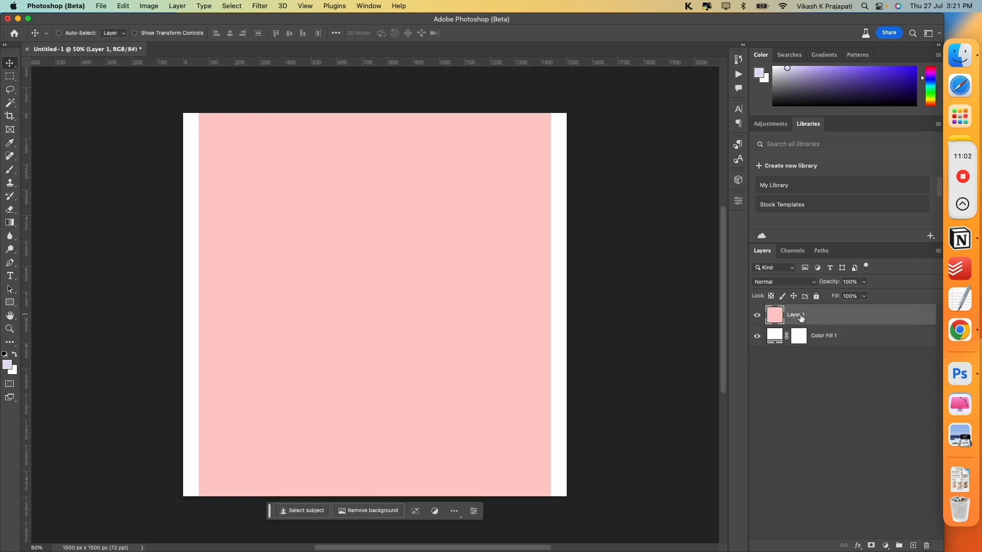
{"action": "right_click", "coordinate": [832, 319]}
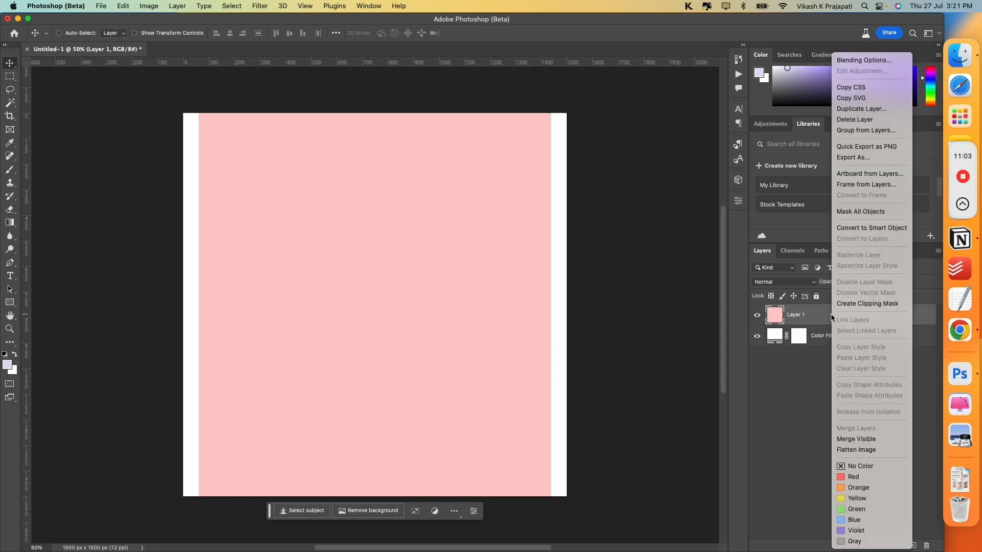
{"action": "left_click", "coordinate": [878, 228]}
{"action": "double_click", "coordinate": [792, 313]}
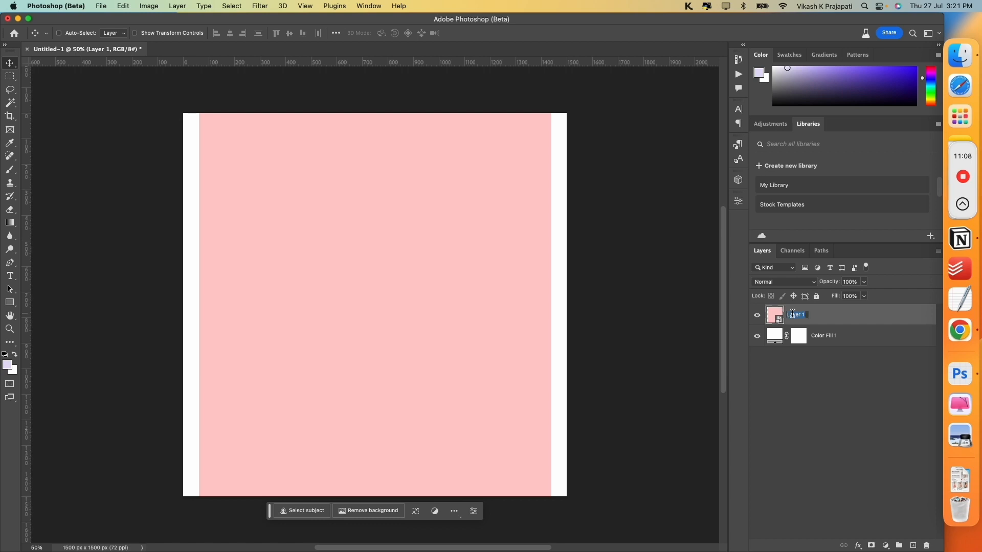
{"action": "type", "text": "@design"}
{"action": "key", "text": "Return"}
- Save the document as template 1500.psd in the Square Thumbnail folder in Photoshop format, with Maximize Compatibility enabled
{"action": "left_click", "coordinate": [107, 8]}
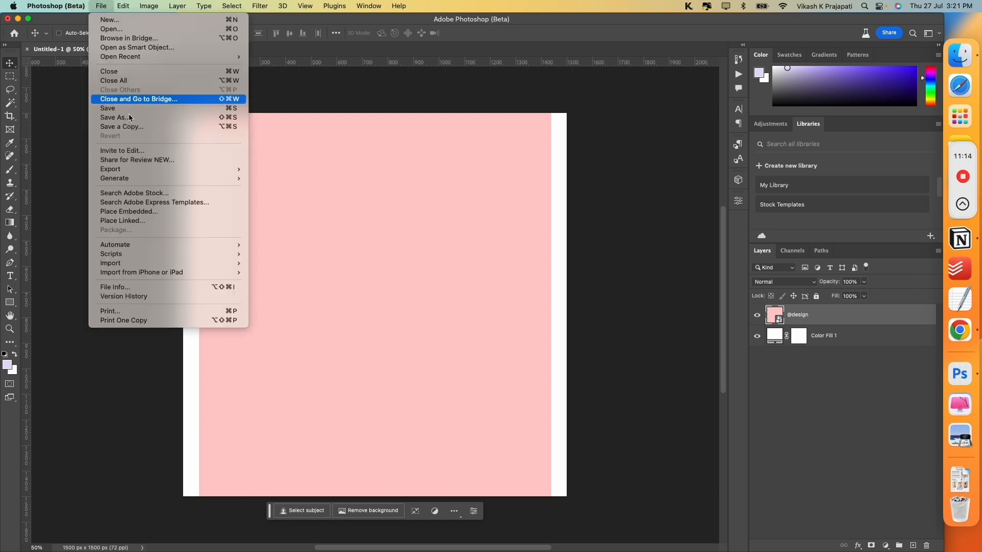
{"action": "left_click", "coordinate": [131, 118]}
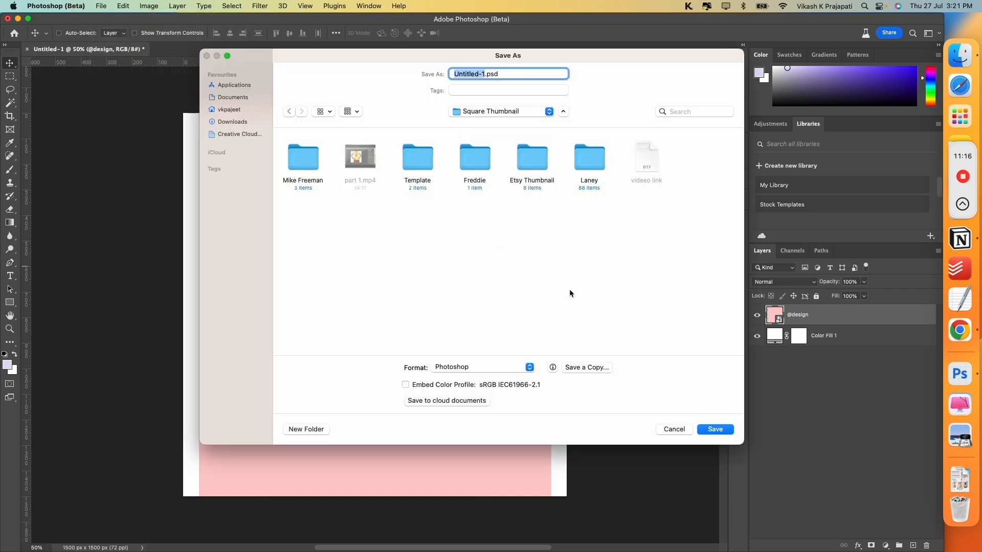
{"action": "type", "text": "templ"}
{"action": "type", "text": "tat"}
{"action": "key", "text": "BackSpace"}
{"action": "key", "text": "BackSpace"}
{"action": "key", "text": "BackSpace"}
{"action": "type", "text": "ate 150"}
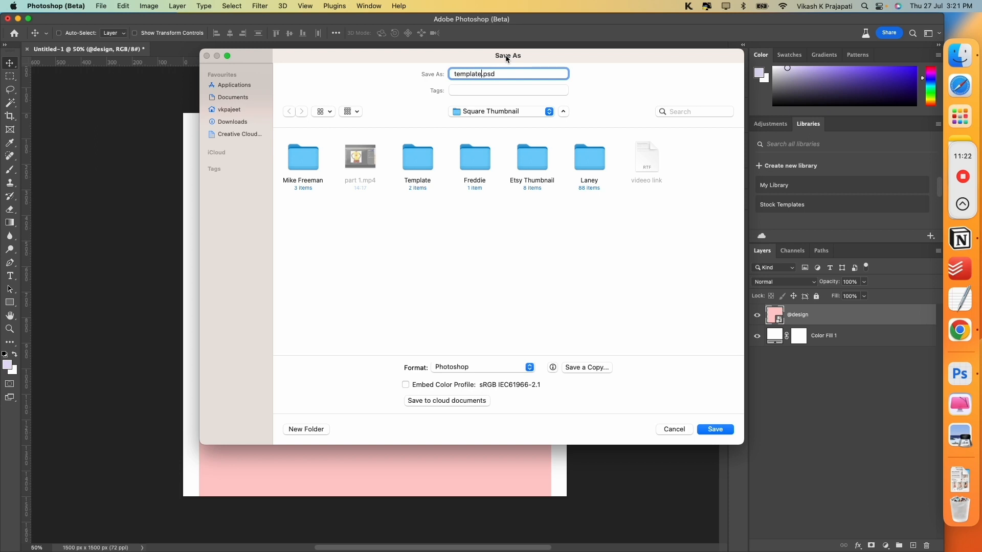
{"action": "type", "text": "0"}
{"action": "key", "text": "Return"}
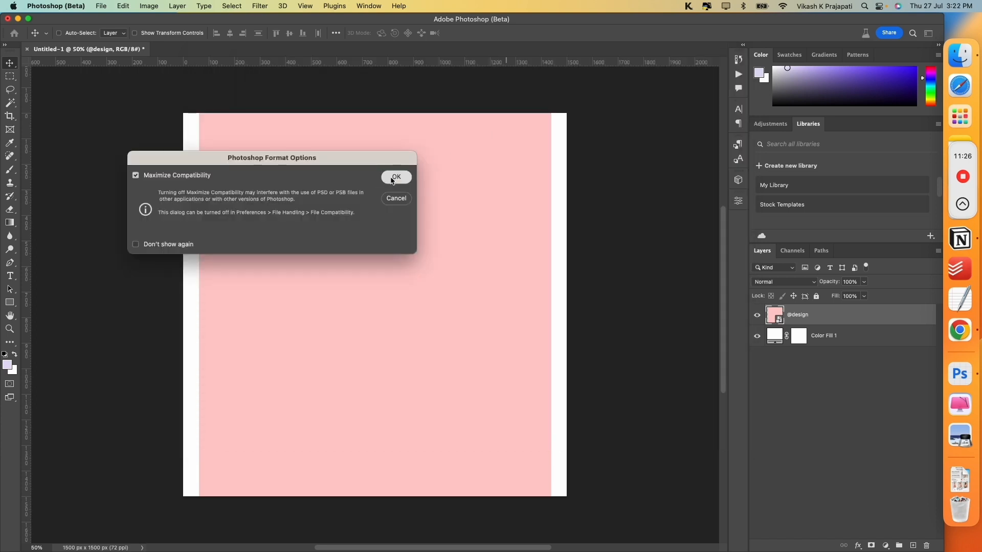
{"action": "left_click", "coordinate": [394, 178]}
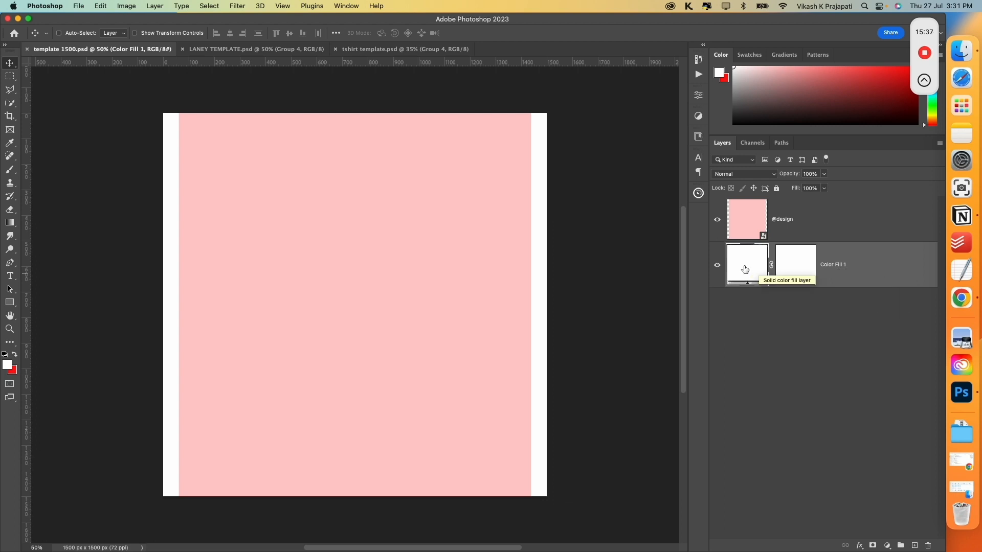
{"action": "left_click", "coordinate": [821, 226]}
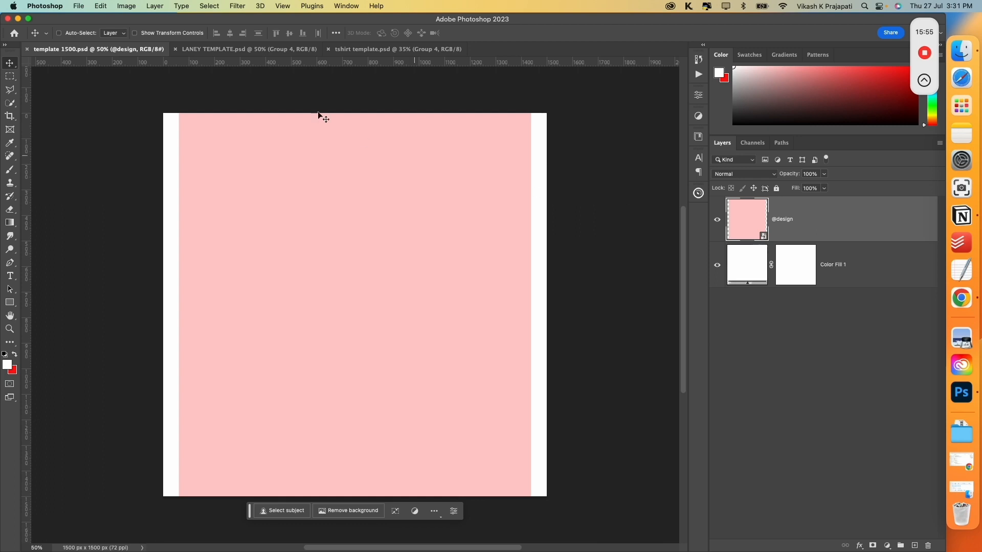
- Place Liners + Semis 2 17 22-297.jpg from the Finder folder Laney into LANEY TEMPLATE.psd and shift it flush with the canvas's right edge
{"action": "left_click", "coordinate": [228, 49]}
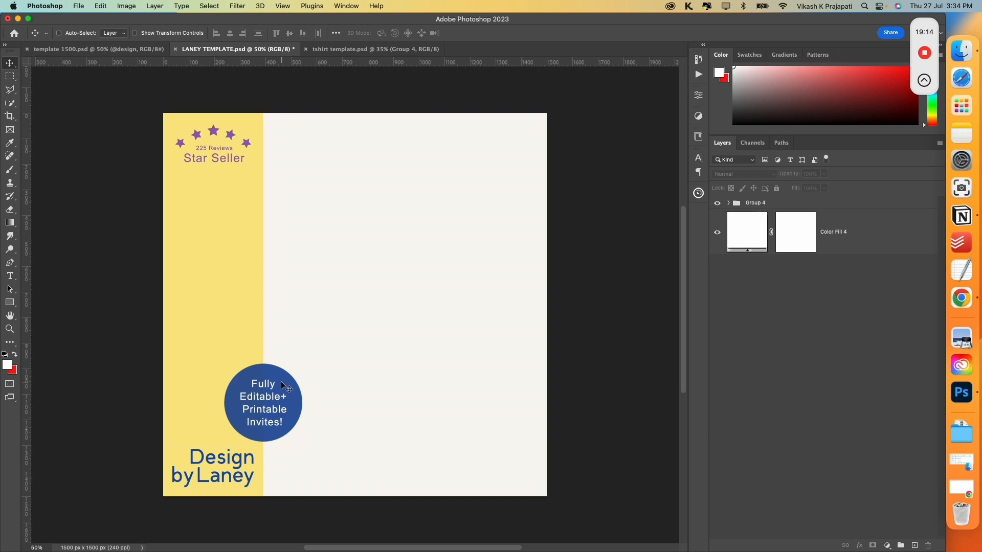
{"action": "key", "text": "super+Tab"}
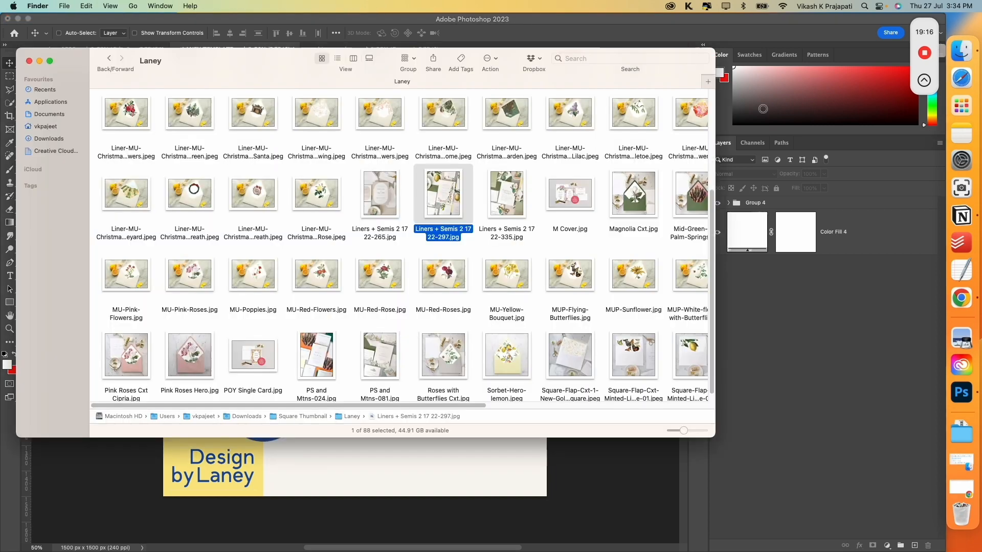
{"action": "left_click_drag", "start_coordinate": [454, 191], "coordinate": [389, 458]}
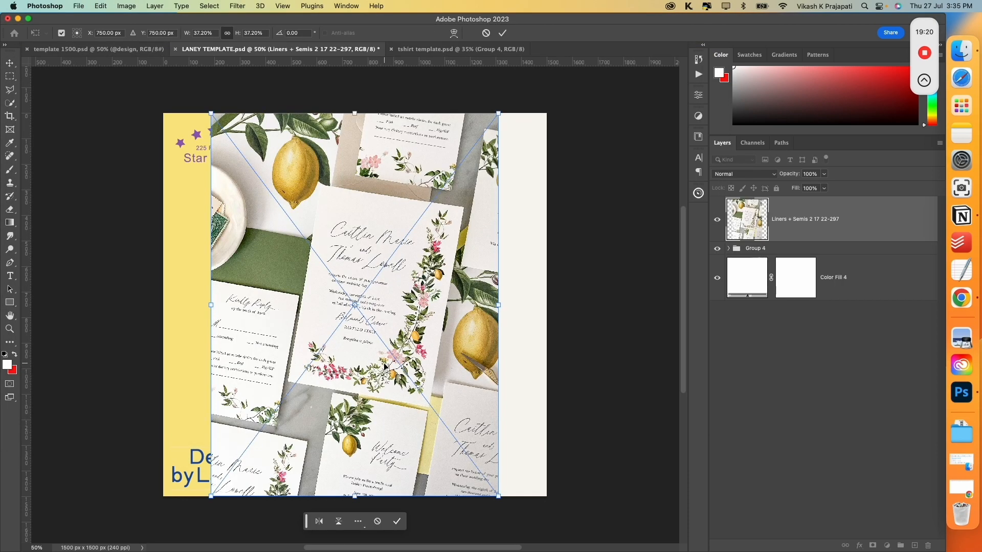
{"action": "key", "text": "Return"}
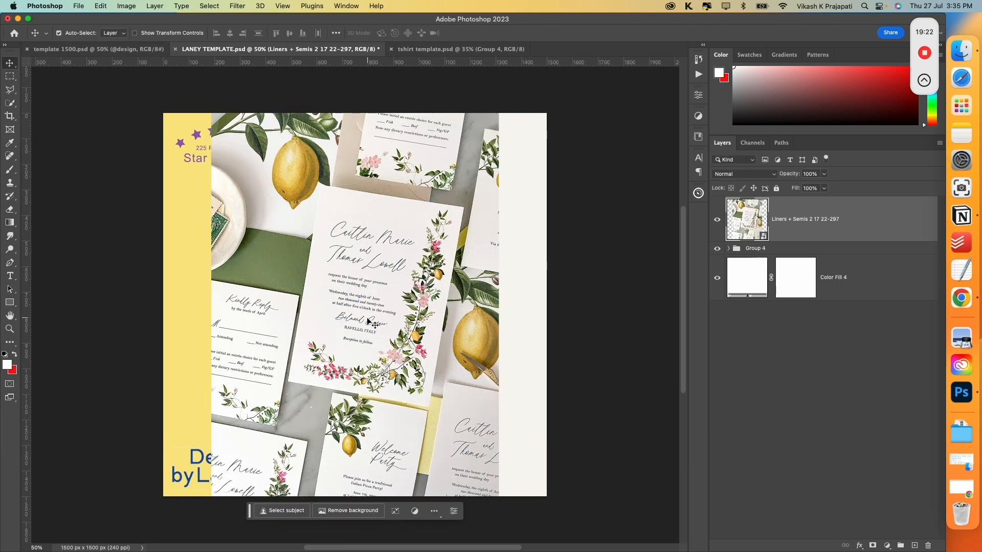
{"action": "left_click_drag", "start_coordinate": [333, 304], "coordinate": [378, 303]}
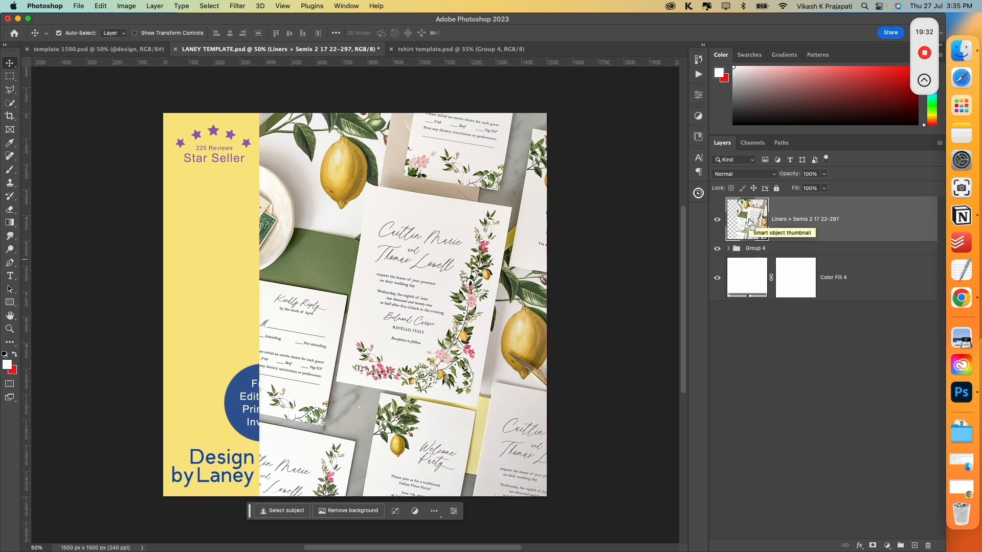
- Create a new layer and fill the placed image's outline on it with blue 56b9ff at 100% opacity, clearing the selection
{"action": "left_click", "coordinate": [750, 223], "text": "super"}
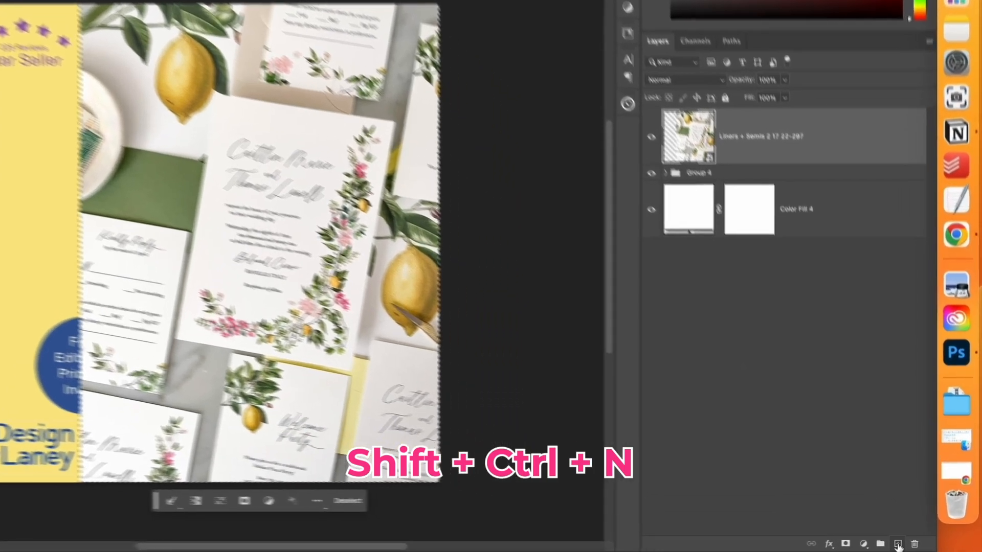
{"action": "left_click", "coordinate": [914, 546]}
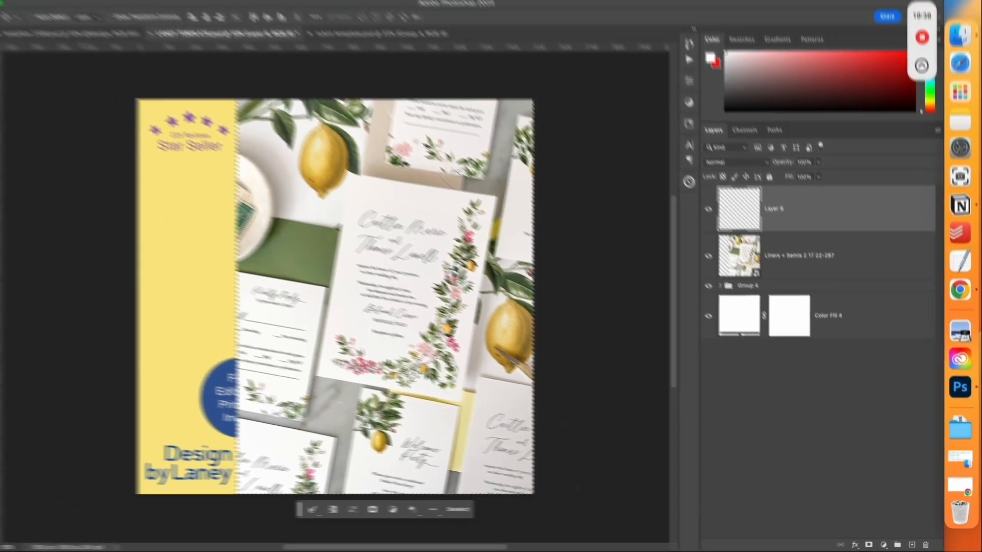
{"action": "left_click", "coordinate": [100, 6]}
{"action": "left_click", "coordinate": [118, 162]}
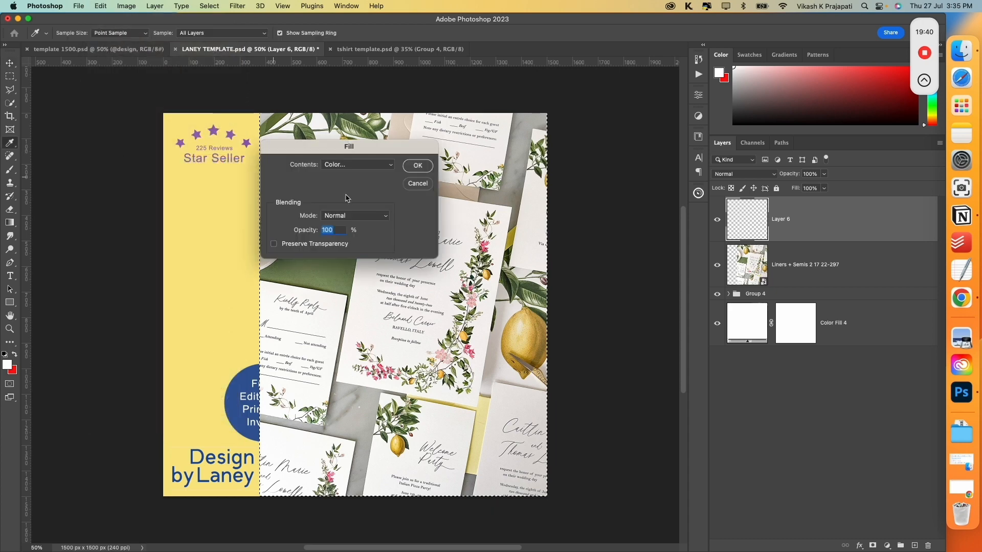
{"action": "left_click", "coordinate": [358, 165]}
{"action": "left_click", "coordinate": [358, 165]}
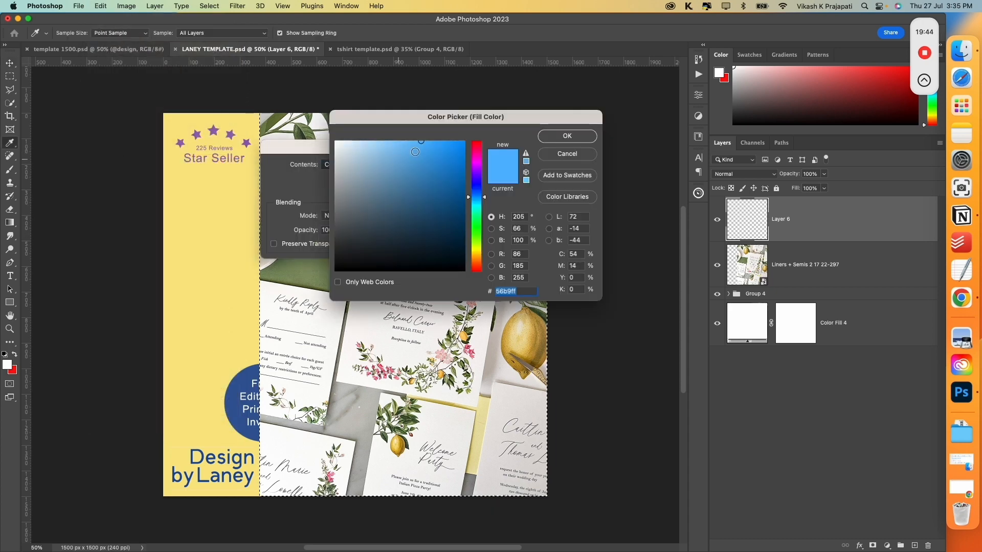
{"action": "left_click", "coordinate": [566, 137]}
{"action": "left_click", "coordinate": [416, 166]}
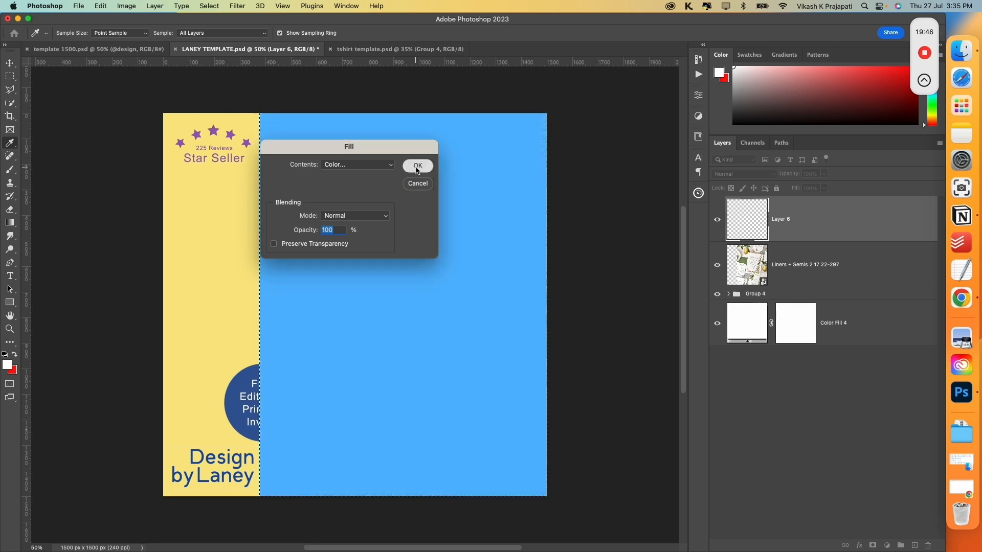
{"action": "key", "text": "ctrl+d"}
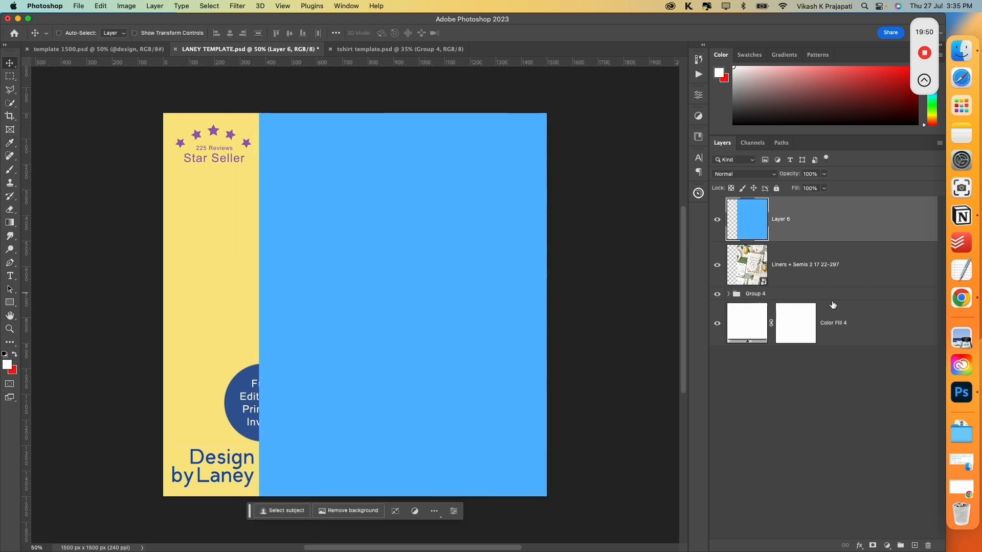
- Delete the Liners + Semis 2 17 22-297 image layer and convert the blue-filled layer to a smart object
{"action": "left_click", "coordinate": [801, 272]}
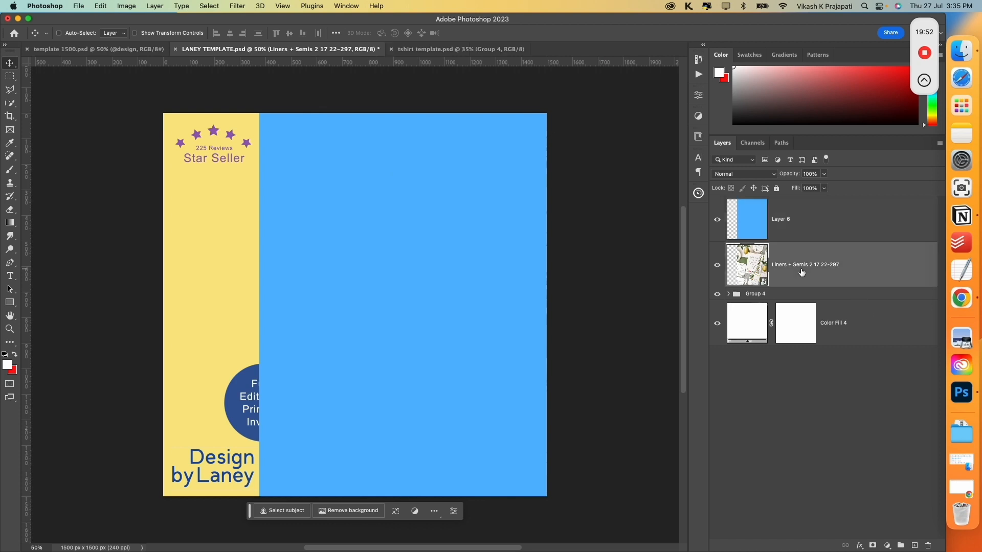
{"action": "key", "text": "BackSpace"}
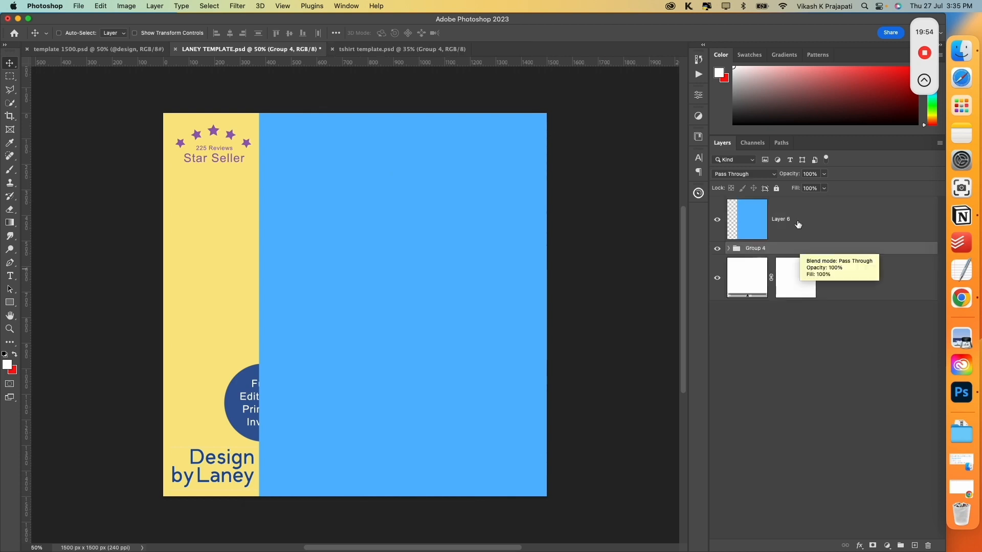
{"action": "left_click", "coordinate": [797, 229]}
{"action": "right_click", "coordinate": [810, 223]}
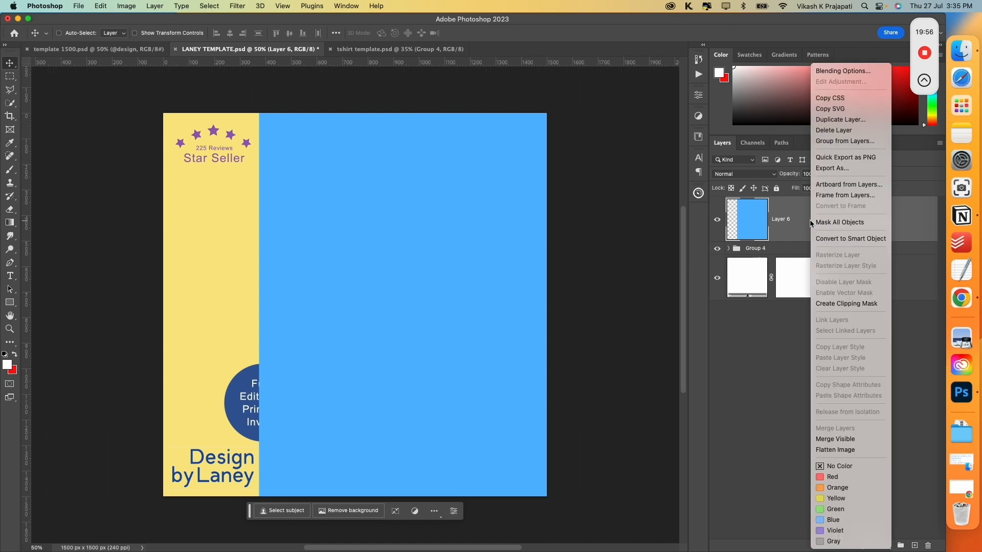
{"action": "left_click", "coordinate": [850, 239]}
{"action": "double_click", "coordinate": [783, 219]}
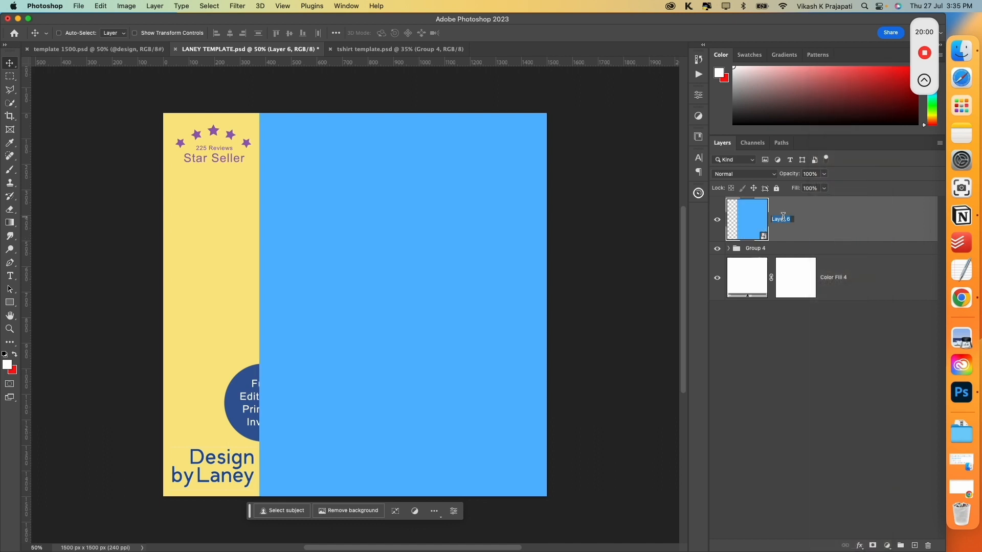
{"action": "type", "text": "@design"}
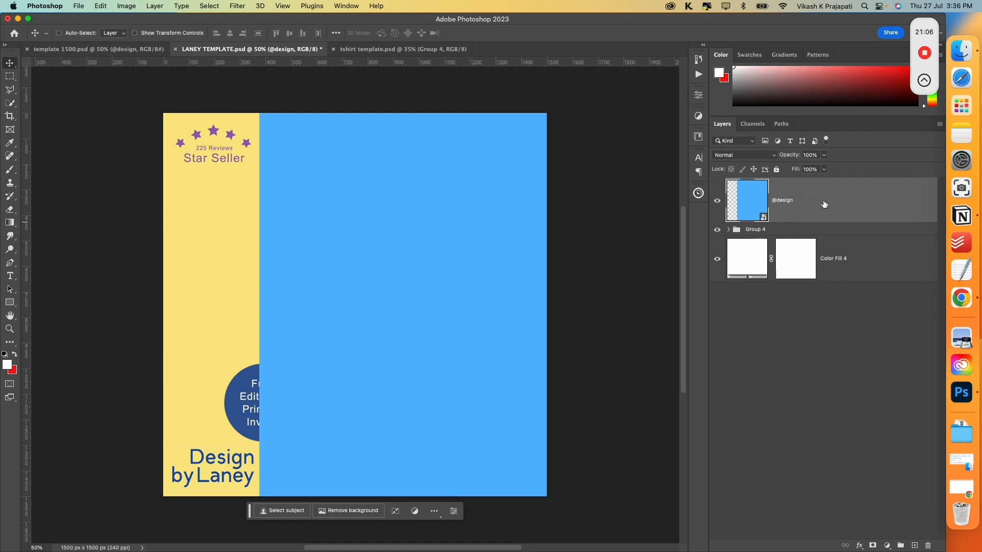
{"action": "left_click_drag", "start_coordinate": [824, 204], "coordinate": [814, 242]}
{"action": "left_click", "coordinate": [860, 546]}
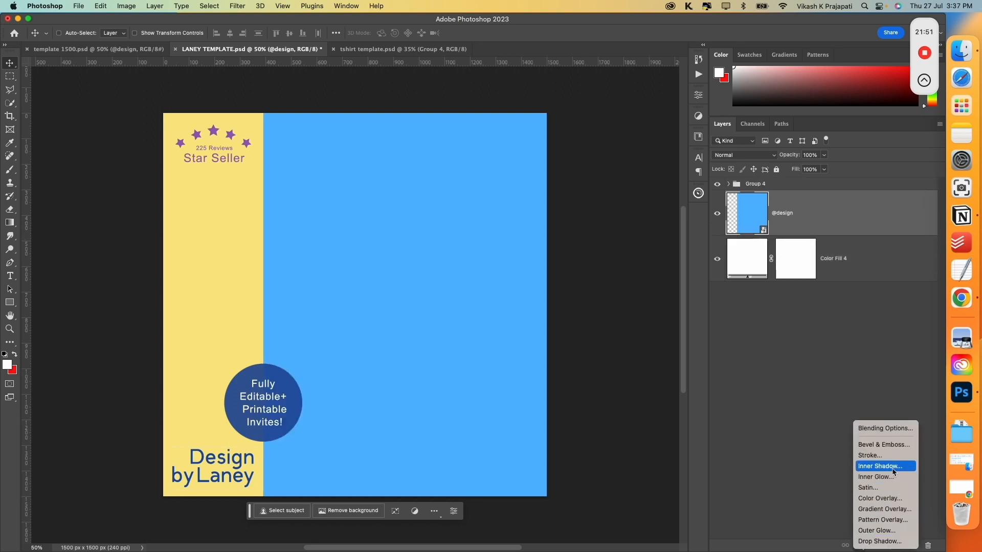
{"action": "left_click", "coordinate": [890, 466]}
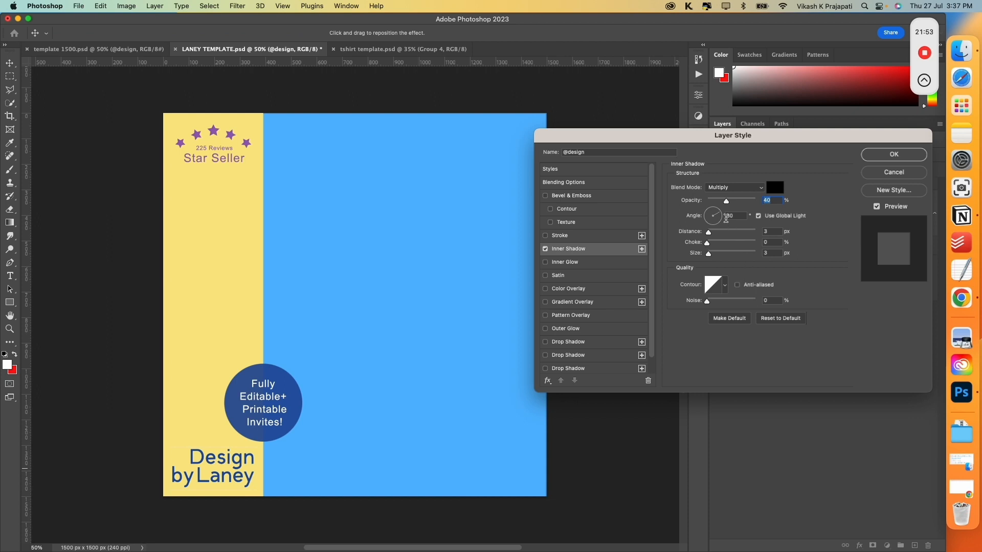
{"action": "left_click_drag", "start_coordinate": [726, 201], "coordinate": [732, 201]}
{"action": "left_click_drag", "start_coordinate": [709, 233], "coordinate": [711, 243]}
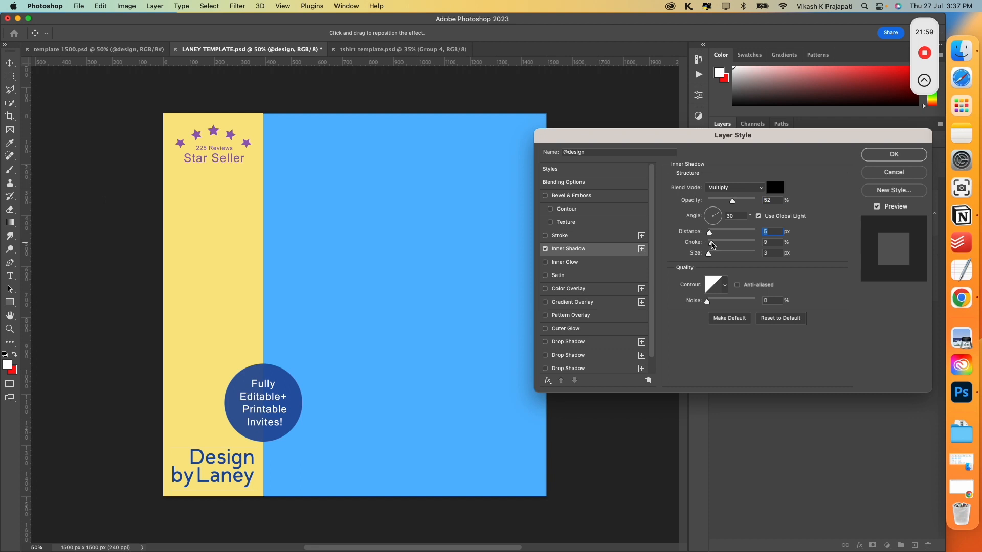
{"action": "left_click", "coordinate": [712, 215]}
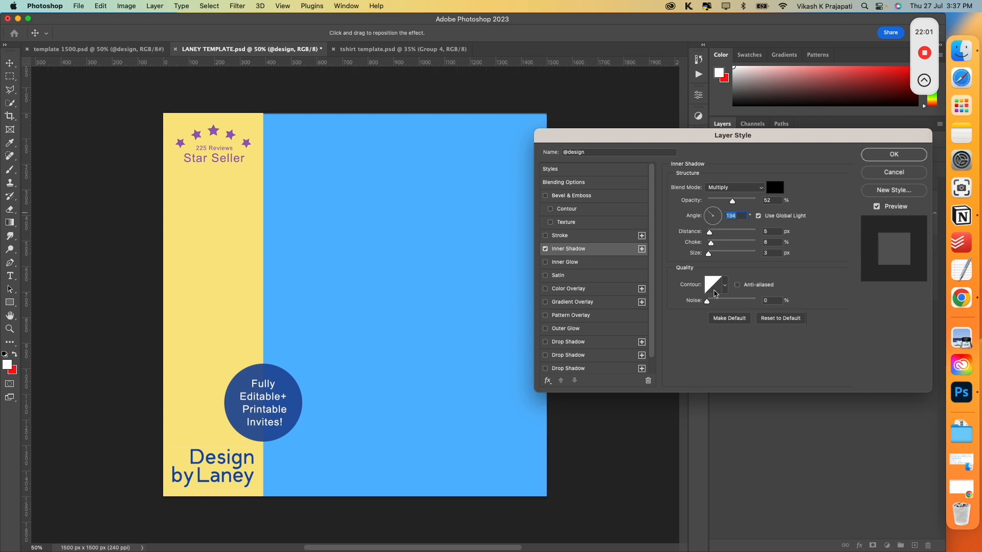
{"action": "left_click_drag", "start_coordinate": [709, 254], "coordinate": [710, 254]}
{"action": "left_click_drag", "start_coordinate": [711, 243], "coordinate": [717, 248]}
{"action": "left_click", "coordinate": [878, 160]}
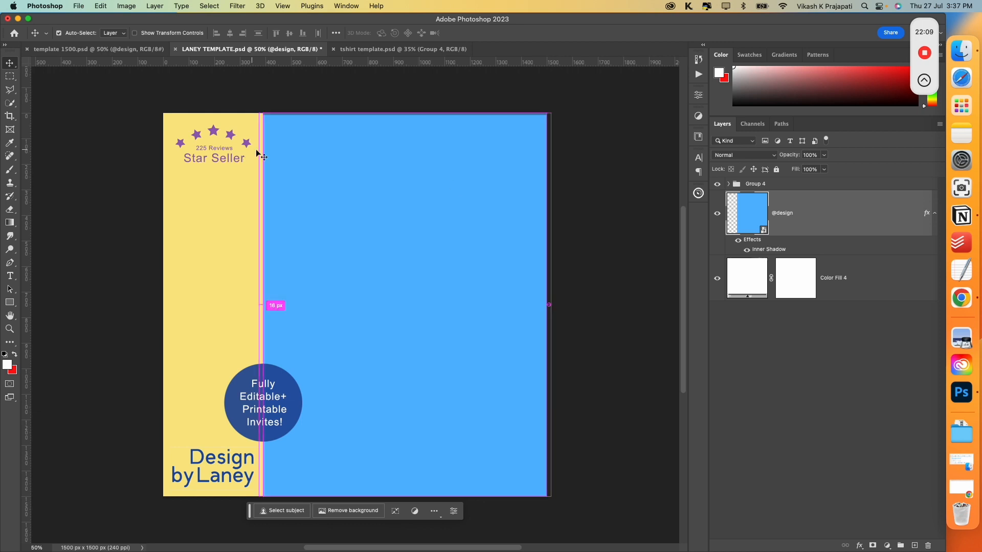
{"action": "key", "text": "super+s"}
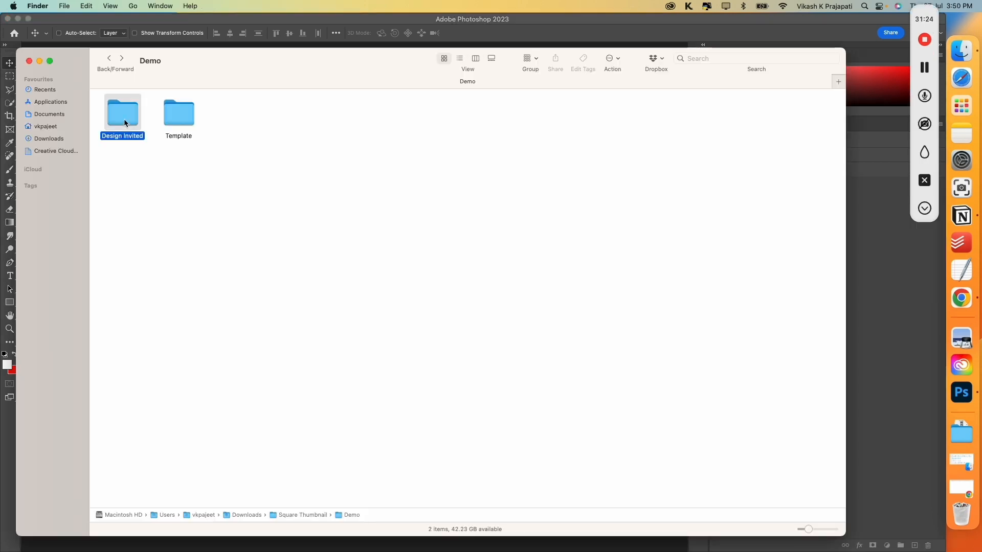
- Examine the portrait design images in Finder's Demo > Design Invited folder, previewing Frame Semis-346.jpg
{"action": "double_click", "coordinate": [124, 122]}
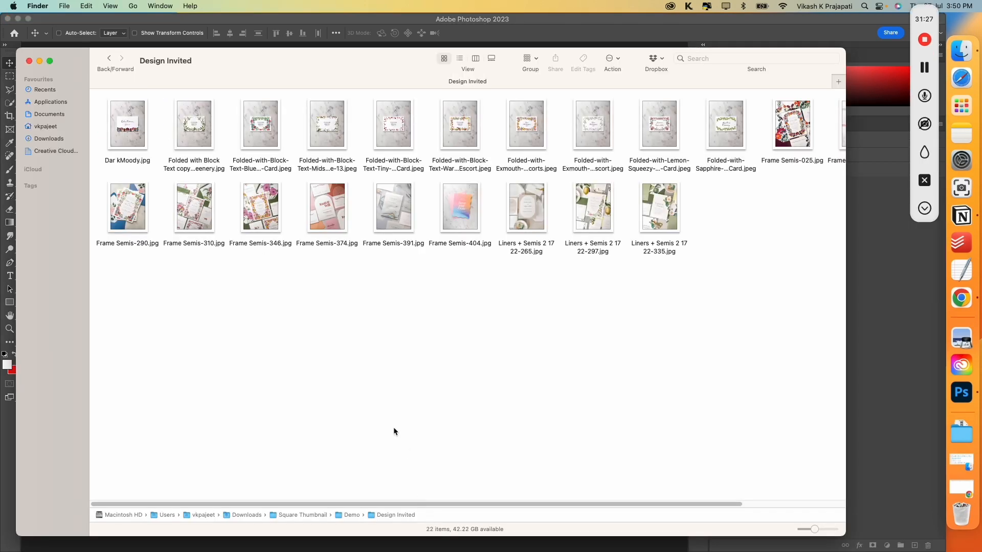
{"action": "left_click_drag", "start_coordinate": [491, 505], "coordinate": [460, 505]}
{"action": "left_click", "coordinate": [145, 101]}
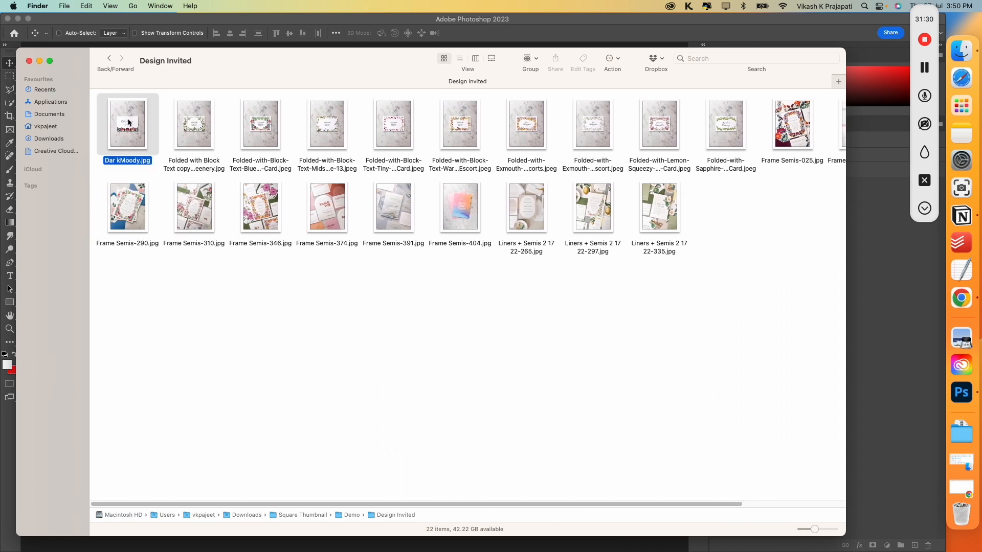
{"action": "left_click", "coordinate": [665, 210], "text": "super"}
{"action": "left_click", "coordinate": [600, 218], "text": "super"}
{"action": "left_click", "coordinate": [527, 212], "text": "super"}
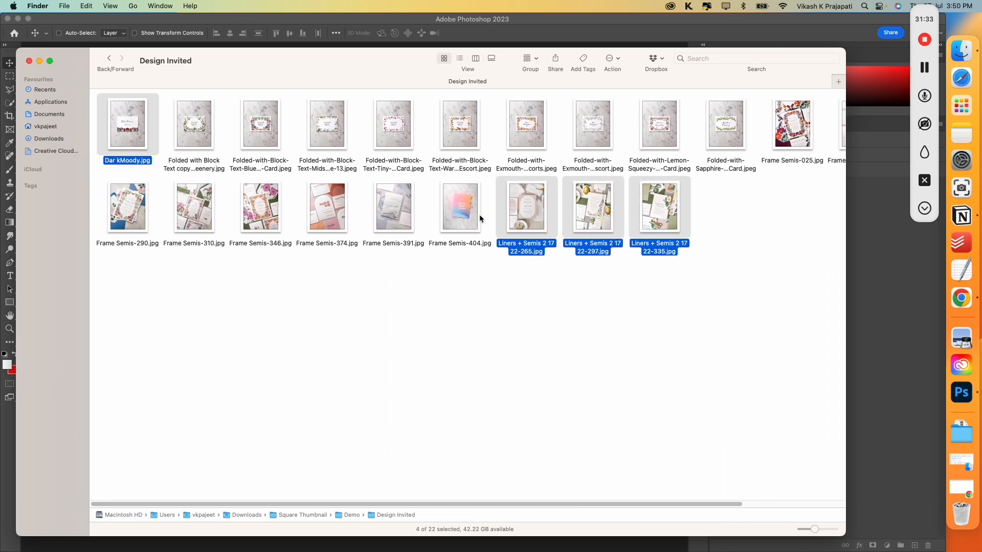
{"action": "left_click", "coordinate": [327, 210], "text": "super"}
{"action": "left_click", "coordinate": [260, 296]}
{"action": "double_click", "coordinate": [265, 211]}
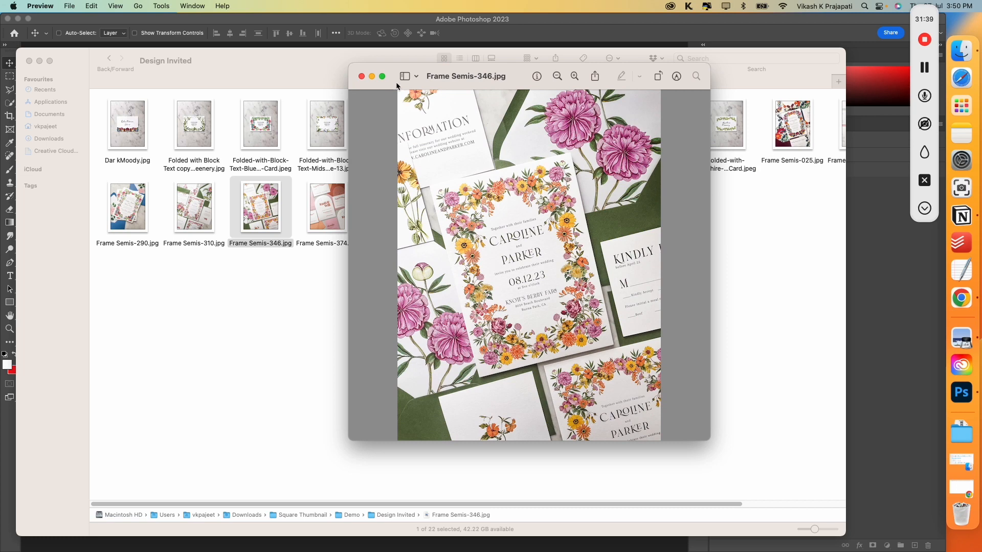
{"action": "left_click", "coordinate": [361, 76]}
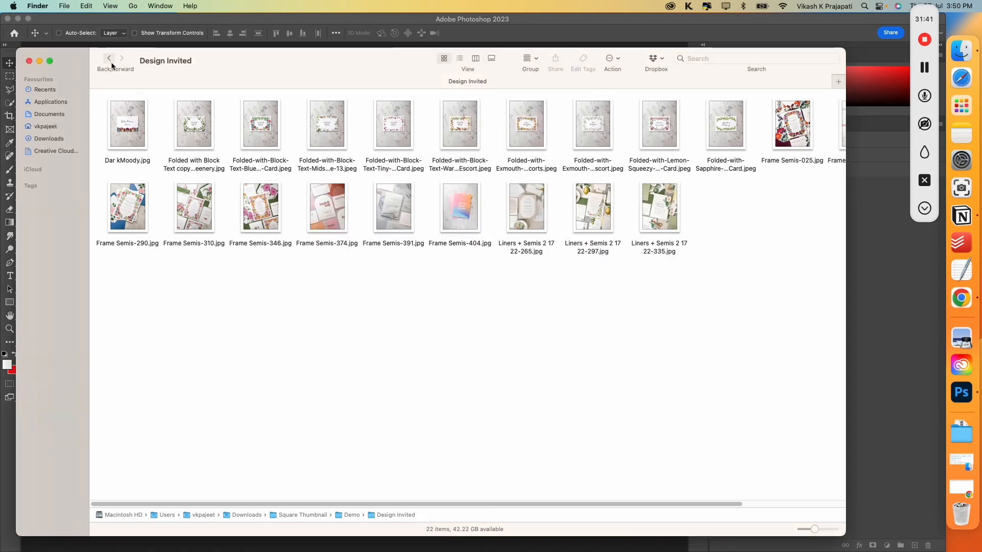
- Check the Template folder inside Demo for LANEY TEMPLATE.psd
{"action": "left_click", "coordinate": [109, 58]}
{"action": "double_click", "coordinate": [177, 107]}
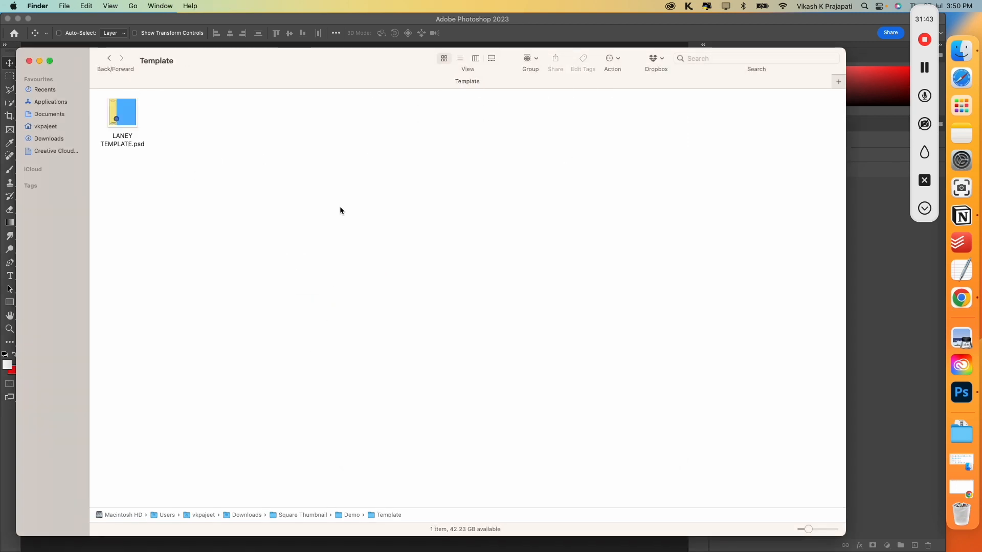
{"action": "left_click", "coordinate": [134, 122]}
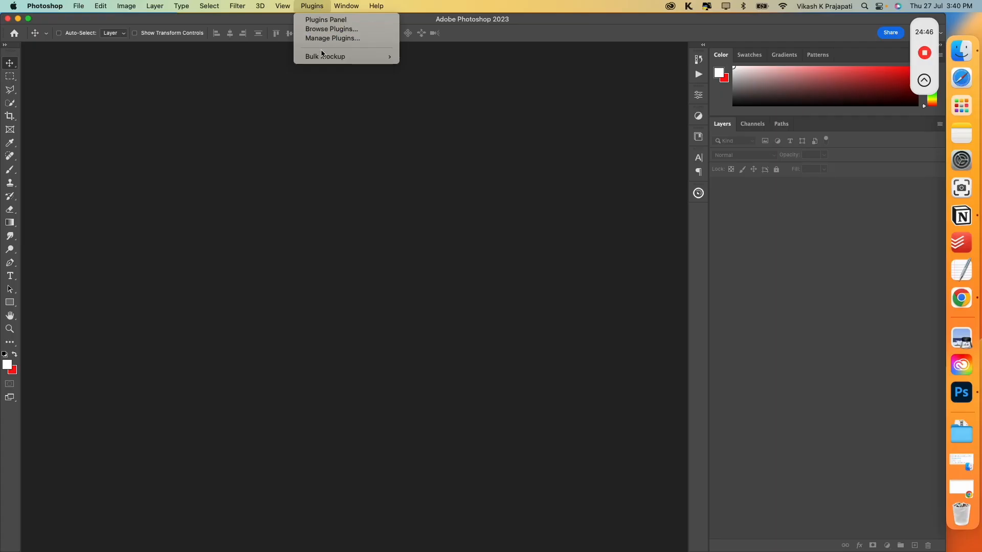
- Open the Bulk Mockup plugin in Photoshop and move its window clear of the docked panels
{"action": "mouse_move", "coordinate": [322, 57]}
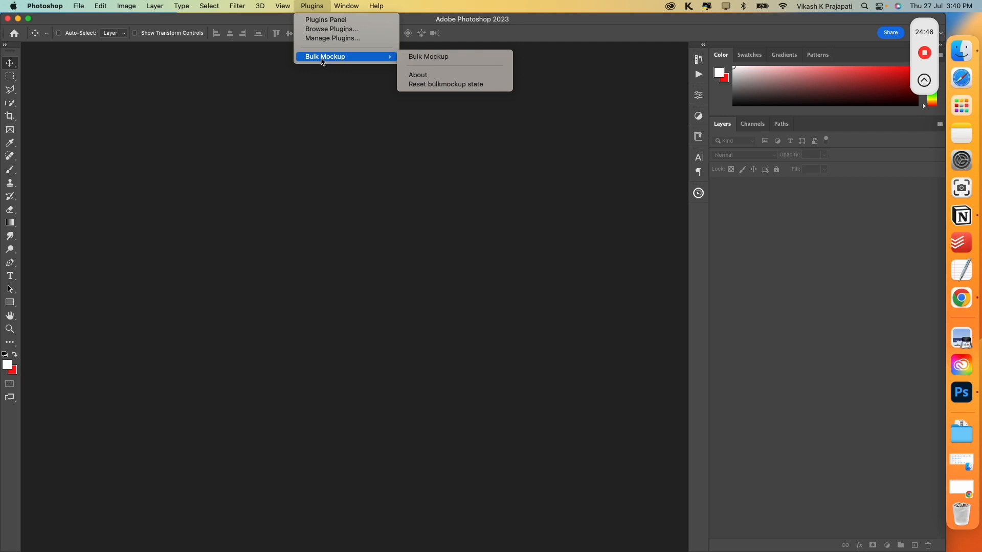
{"action": "left_click", "coordinate": [452, 62]}
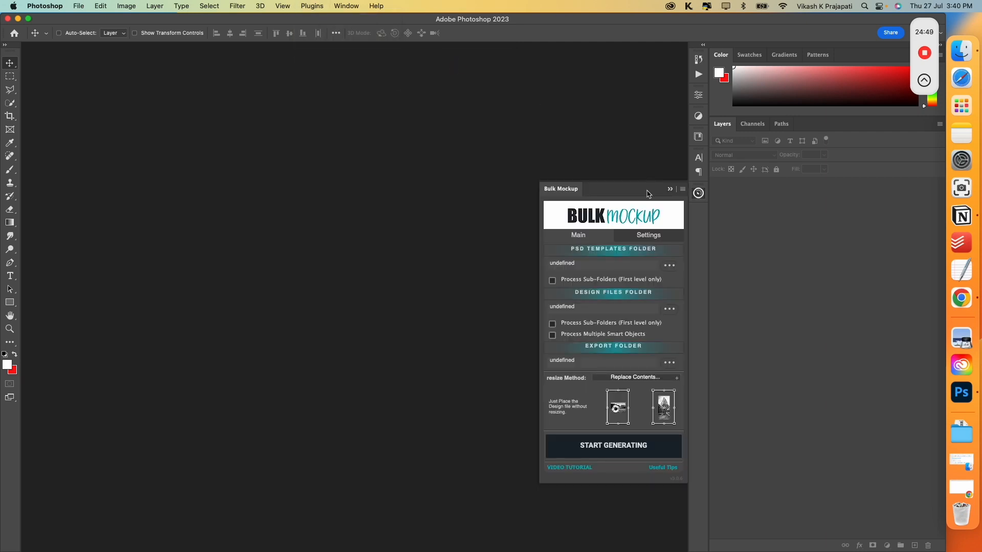
{"action": "left_click_drag", "start_coordinate": [647, 190], "coordinate": [612, 106]}
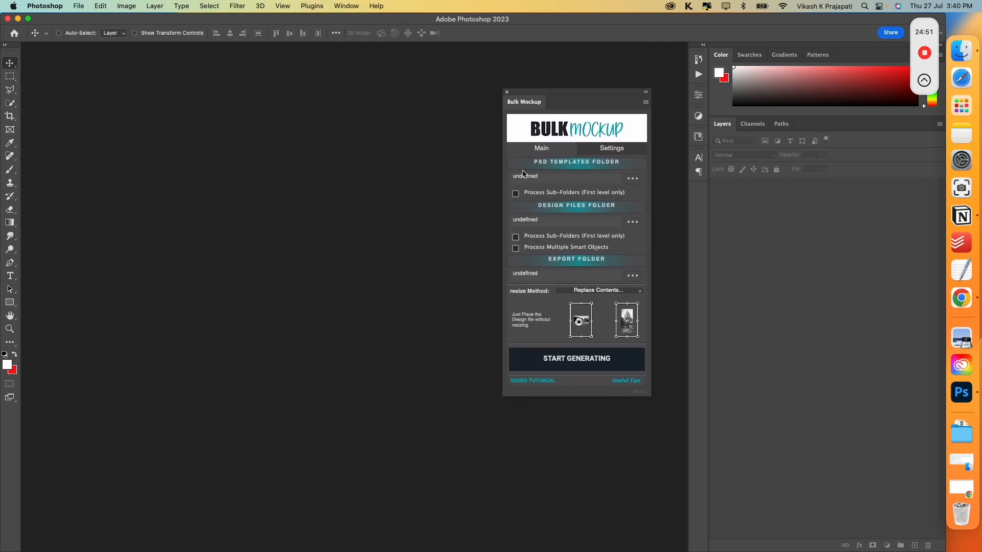
- Set Bulk Mockup's PSD templates folder to Demo's Template folder and its design files folder to Design Invited
{"action": "left_click", "coordinate": [633, 179]}
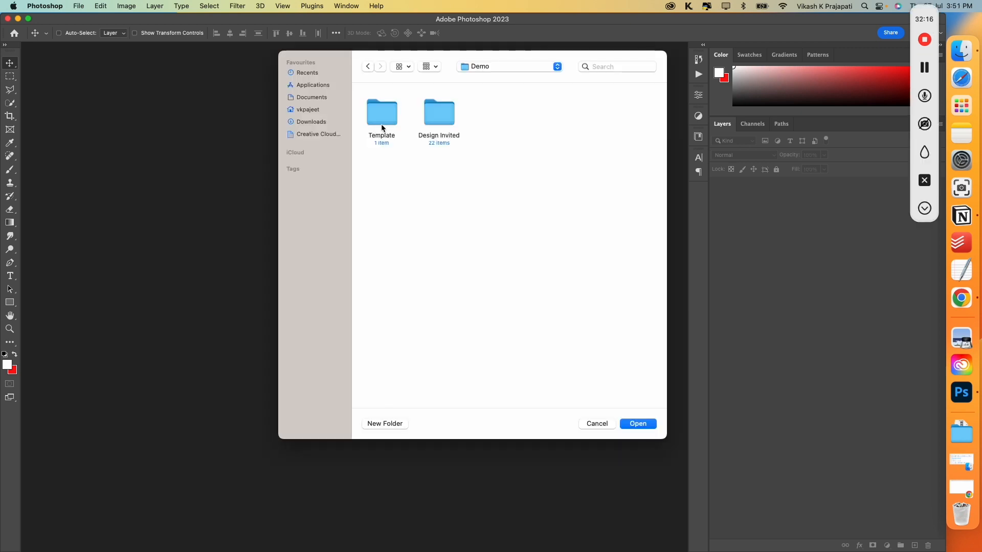
{"action": "left_click", "coordinate": [638, 423]}
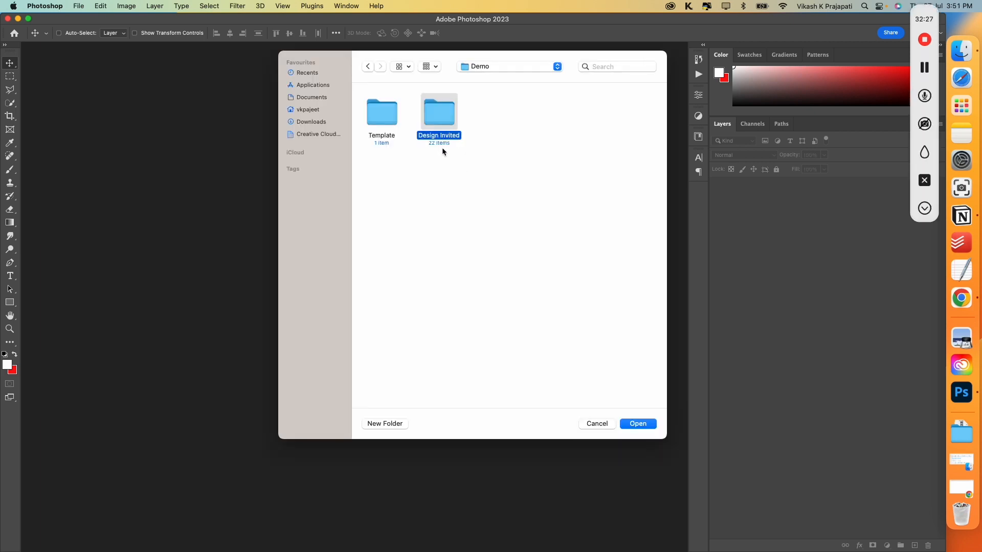
{"action": "left_click", "coordinate": [628, 424]}
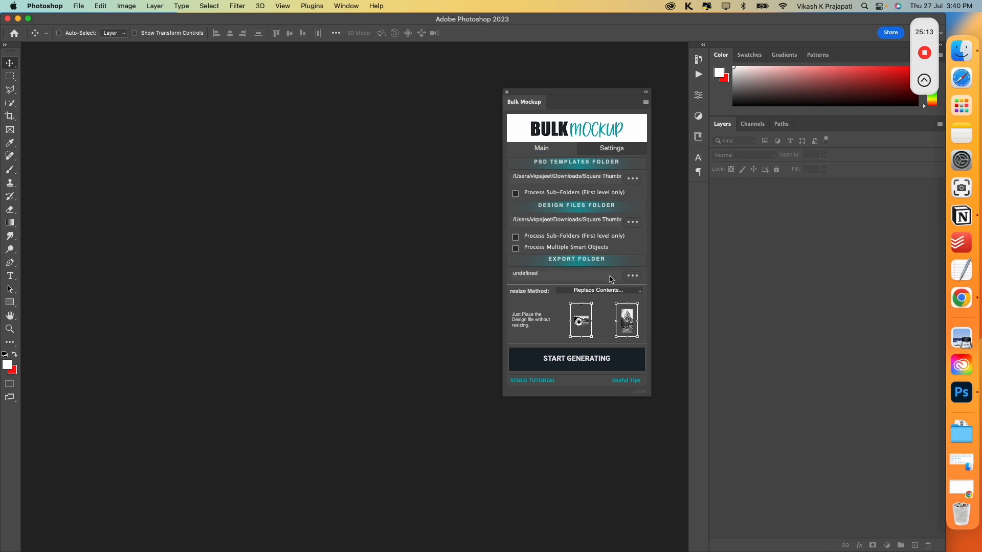
- Create a new folder named Export inside Demo and set it as Bulk Mockup's export folder
{"action": "left_click", "coordinate": [630, 276]}
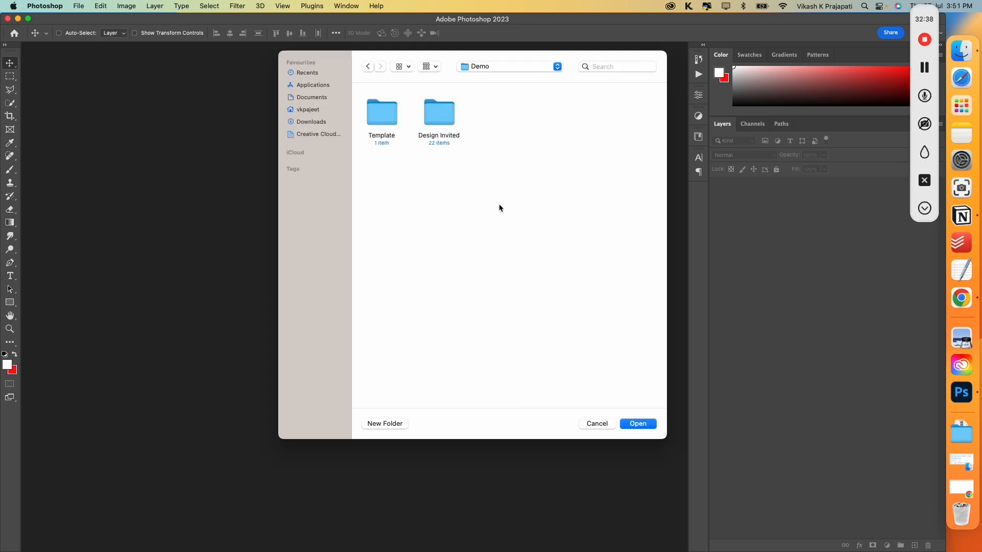
{"action": "left_click", "coordinate": [385, 423]}
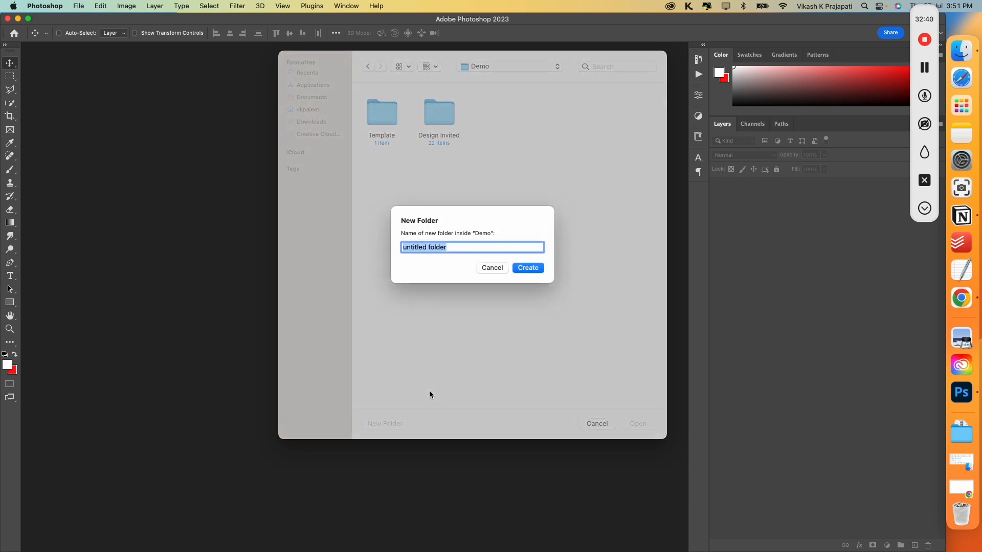
{"action": "type", "text": "Export"}
{"action": "key", "text": "Return"}
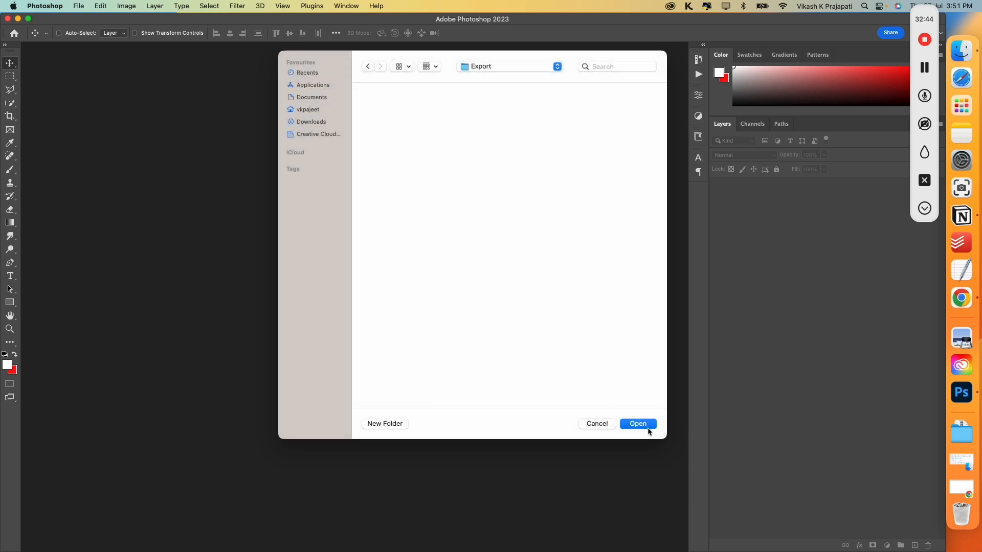
{"action": "left_click", "coordinate": [637, 424]}
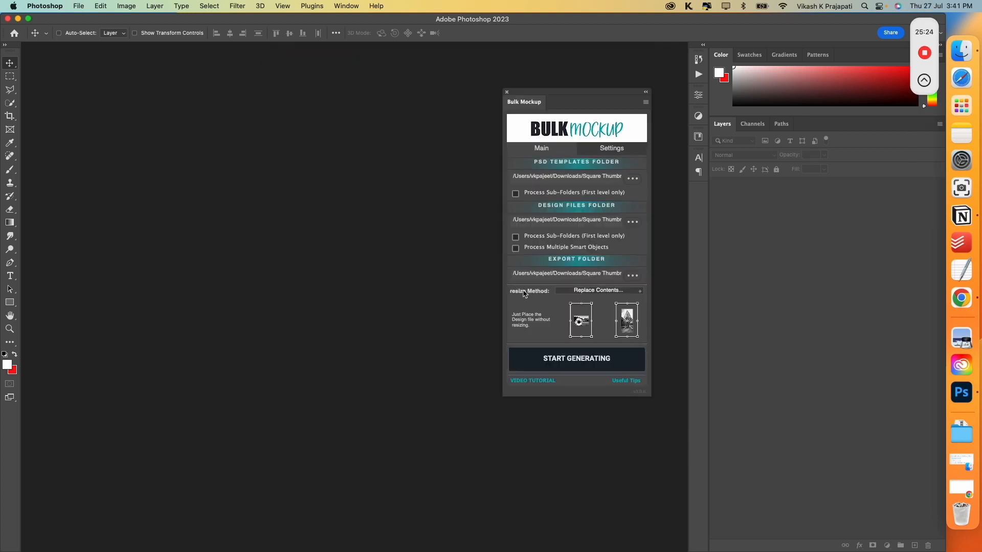
- Set Bulk Mockup's resize method to Fit to canvas without cropping and start generating the thumbnails
{"action": "left_click", "coordinate": [595, 293]}
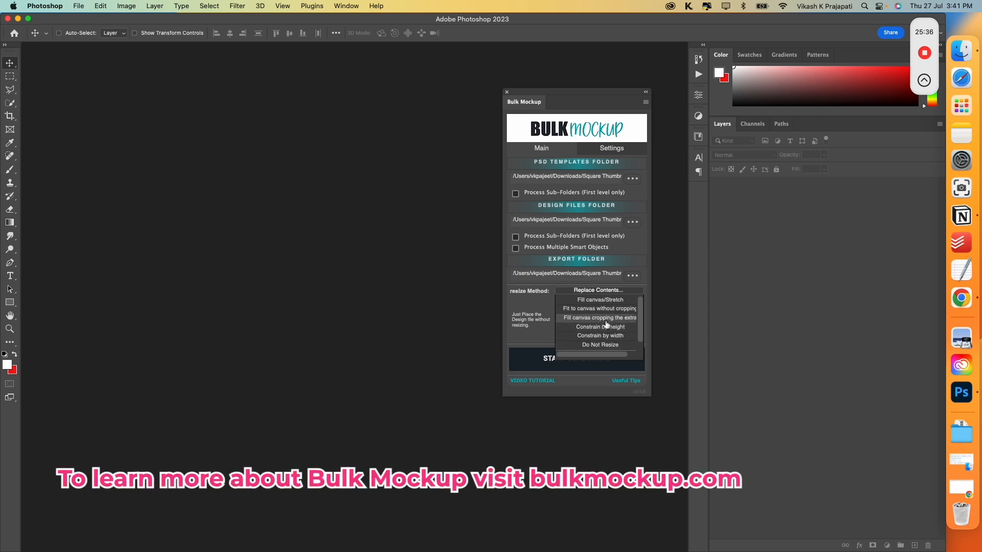
{"action": "left_click", "coordinate": [603, 310]}
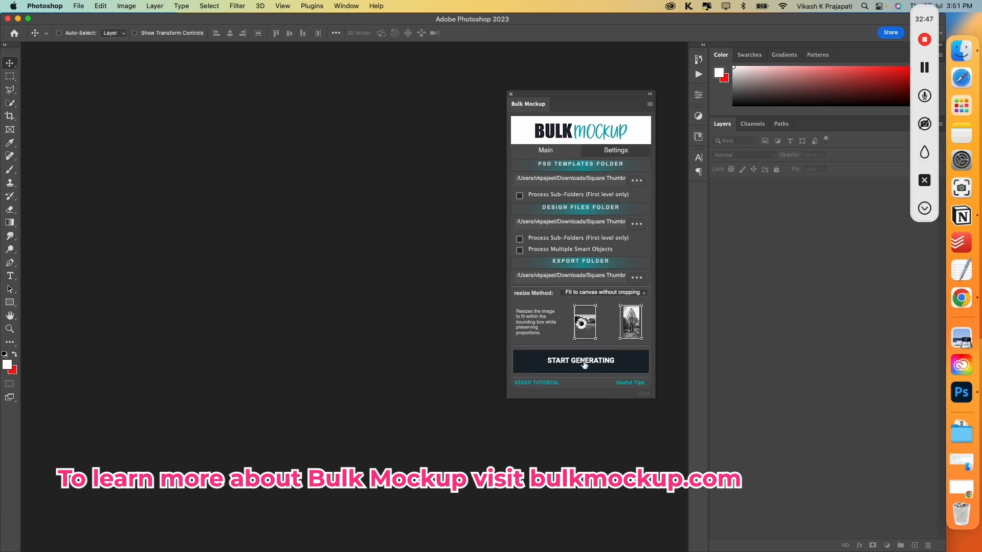
{"action": "left_click", "coordinate": [584, 362]}
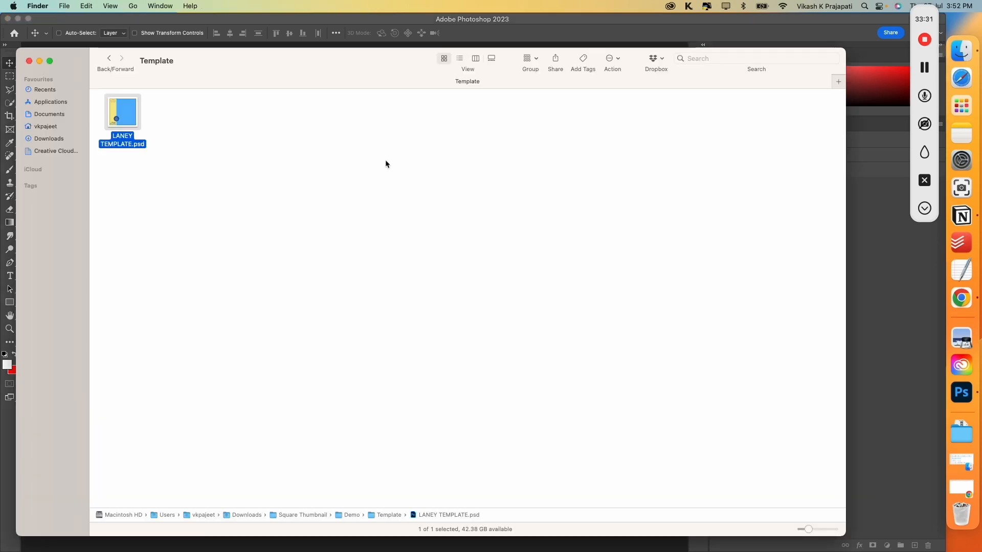
- Open Demo's Export folder in Finder and display the generated JPGs as a gallery of large previews
{"action": "left_click", "coordinate": [109, 58]}
{"action": "double_click", "coordinate": [238, 122]}
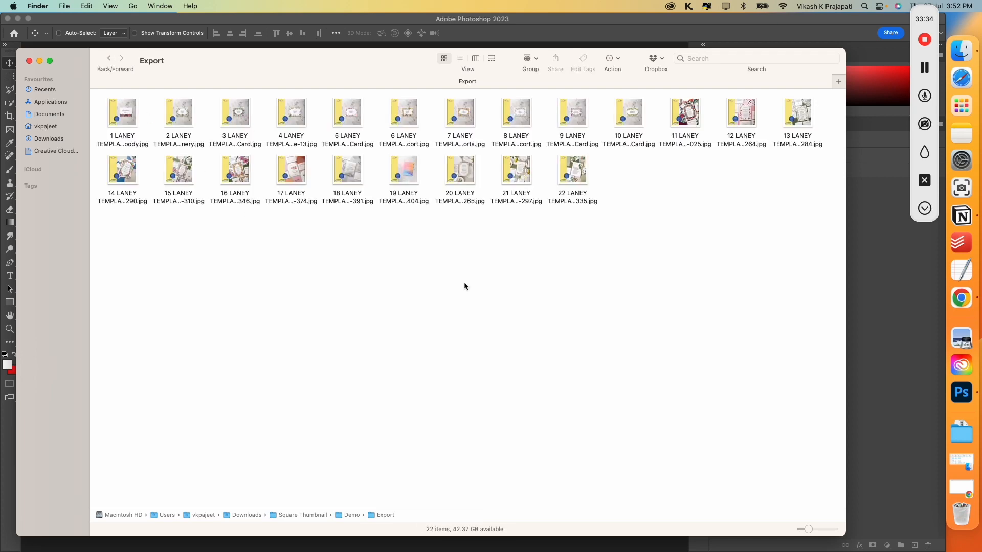
{"action": "mouse_move", "coordinate": [807, 530]}
{"action": "left_mouse_down"}
{"action": "mouse_move", "coordinate": [835, 530]}
{"action": "mouse_move", "coordinate": [822, 530]}
{"action": "left_mouse_up"}
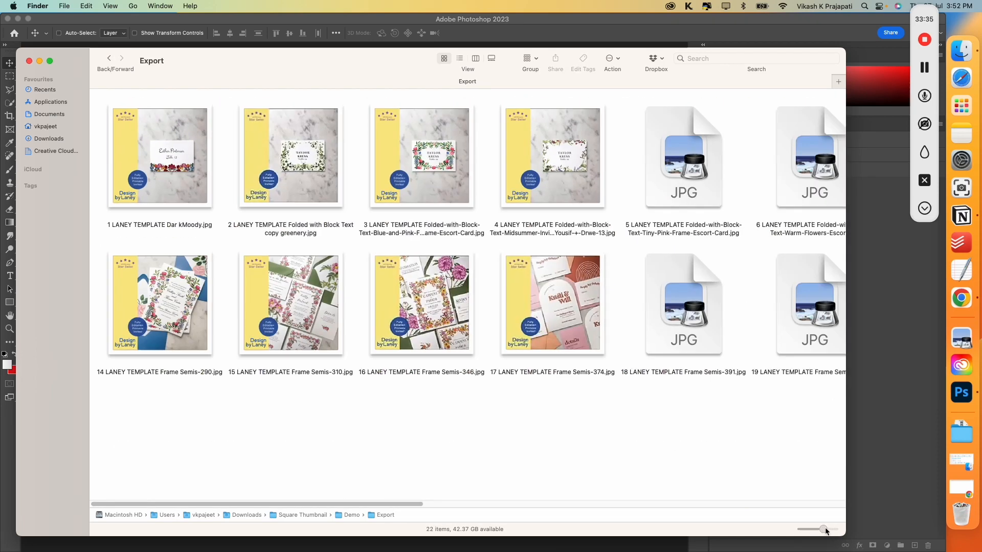
{"action": "left_click", "coordinate": [492, 58]}
- Examine the exported thumbnails one by one up to the last file, and go back through them to the second, the greenery card
{"action": "key", "text": "Right"}
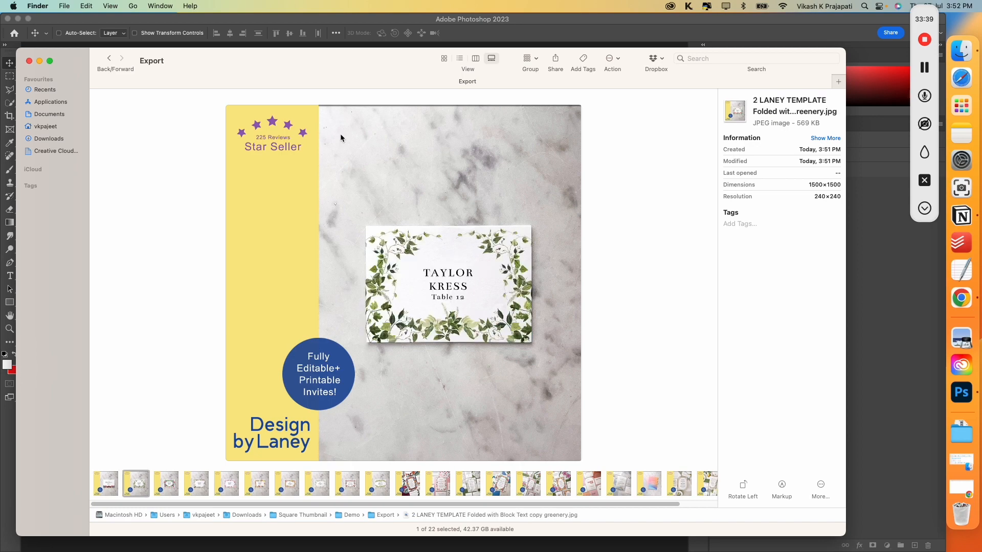
{"action": "key", "text": "Right"}
{"action": "key", "text": "Right"}
{"action": "key", "text": "Right"}
{"action": "key", "text": "Right"}
{"action": "key", "text": "Right"}
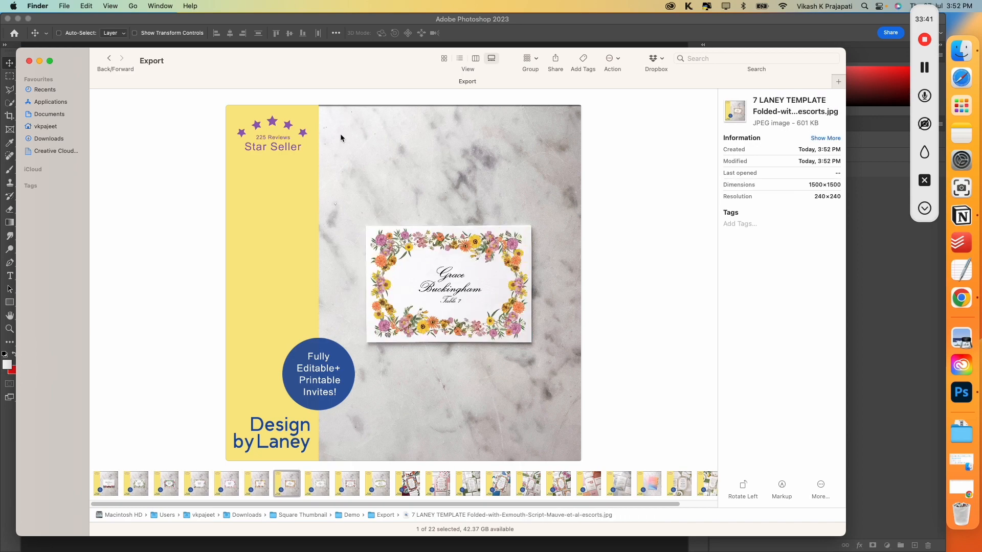
{"action": "key", "text": "Right"}
{"action": "key", "text": "Right"}
{"action": "key", "text": "Right"}
{"action": "key", "text": "Right"}
{"action": "key", "text": "Right"}
{"action": "key", "text": "Right"}
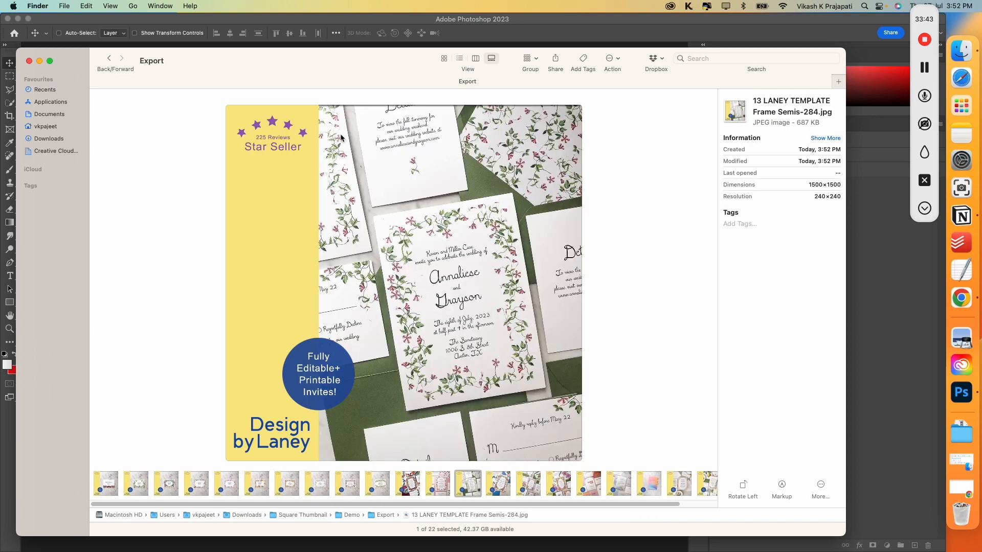
{"action": "key", "text": "Right"}
{"action": "key", "text": "Right"}
{"action": "key", "text": "Right"}
{"action": "key", "text": "Right"}
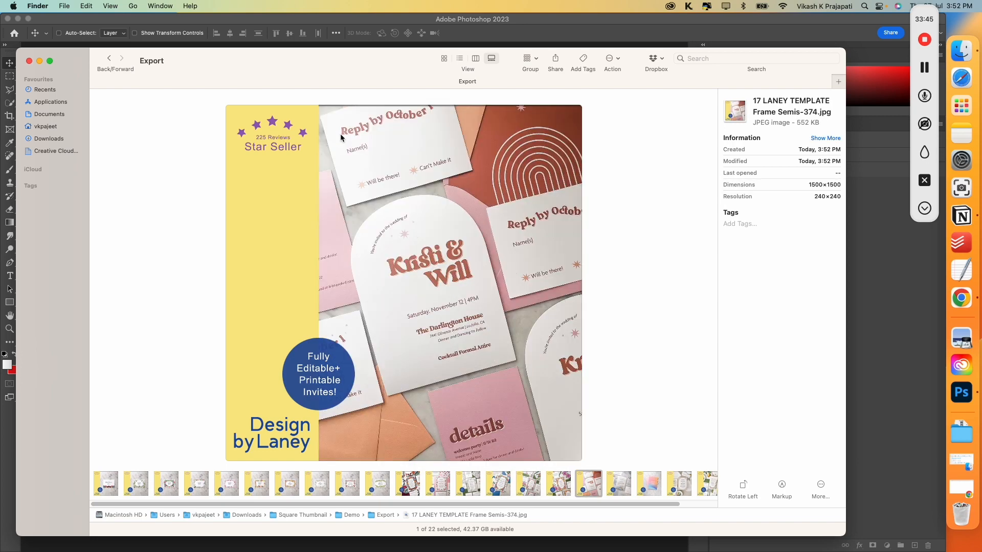
{"action": "key", "text": "Right"}
{"action": "key", "text": "Right"}
{"action": "key", "text": "Right"}
{"action": "key", "text": "Right"}
{"action": "key", "text": "Right"}
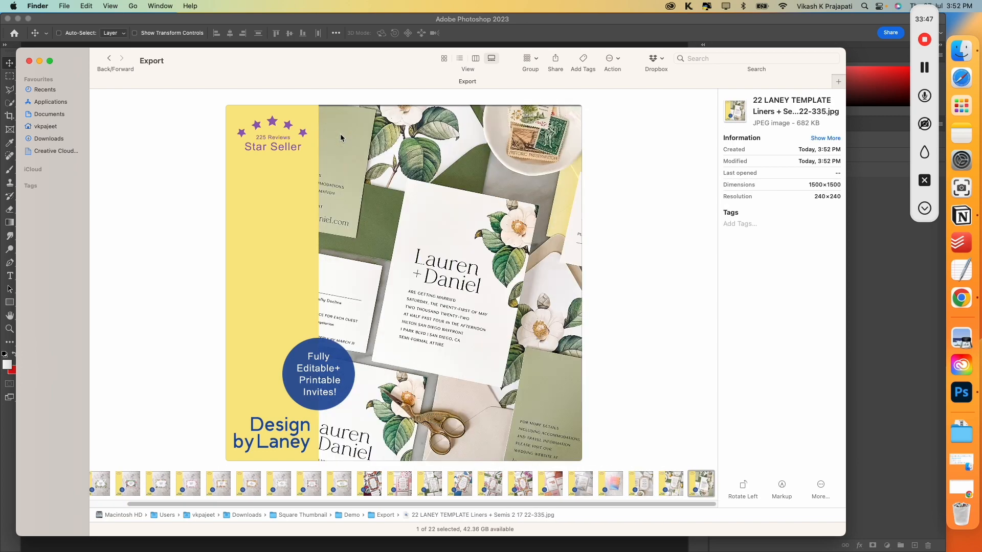
{"action": "key", "text": "Left"}
{"action": "key", "text": "Left"}
{"action": "key", "text": "Left"}
{"action": "key", "text": "Left"}
{"action": "key", "text": "Left"}
{"action": "key", "text": "Left"}
{"action": "key", "text": "Left"}
{"action": "key", "text": "Left"}
{"action": "key", "text": "Left"}
{"action": "key", "text": "Left"}
{"action": "key", "text": "Left"}
{"action": "key", "text": "Left"}
{"action": "key", "text": "Left"}
{"action": "key", "text": "Left"}
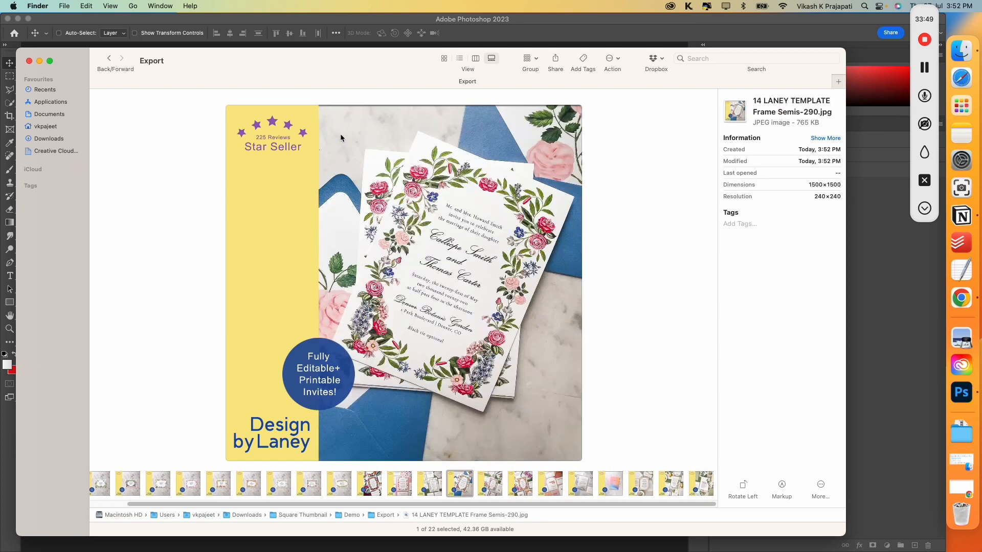
{"action": "key", "text": "Left"}
{"action": "key", "text": "Left"}
{"action": "key", "text": "Left"}
{"action": "key", "text": "Left"}
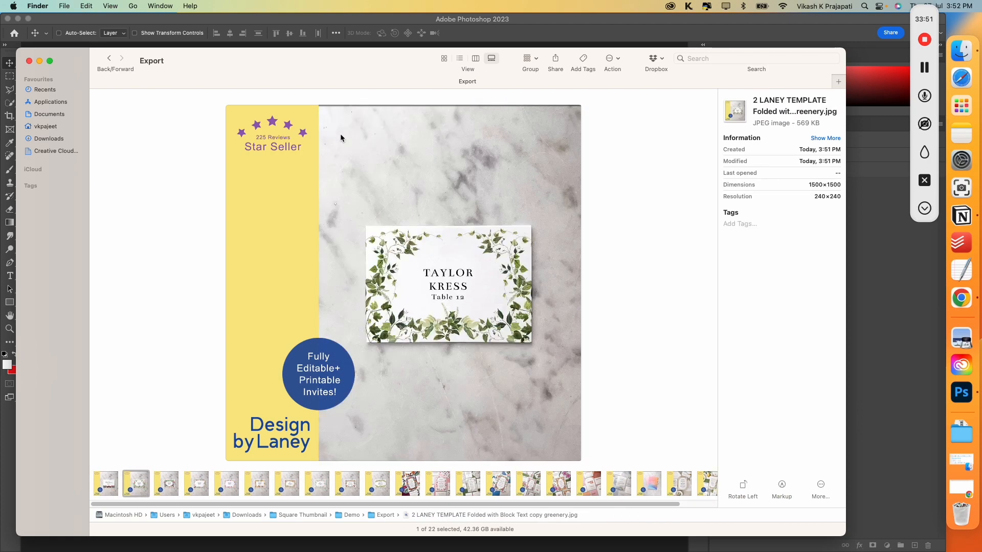